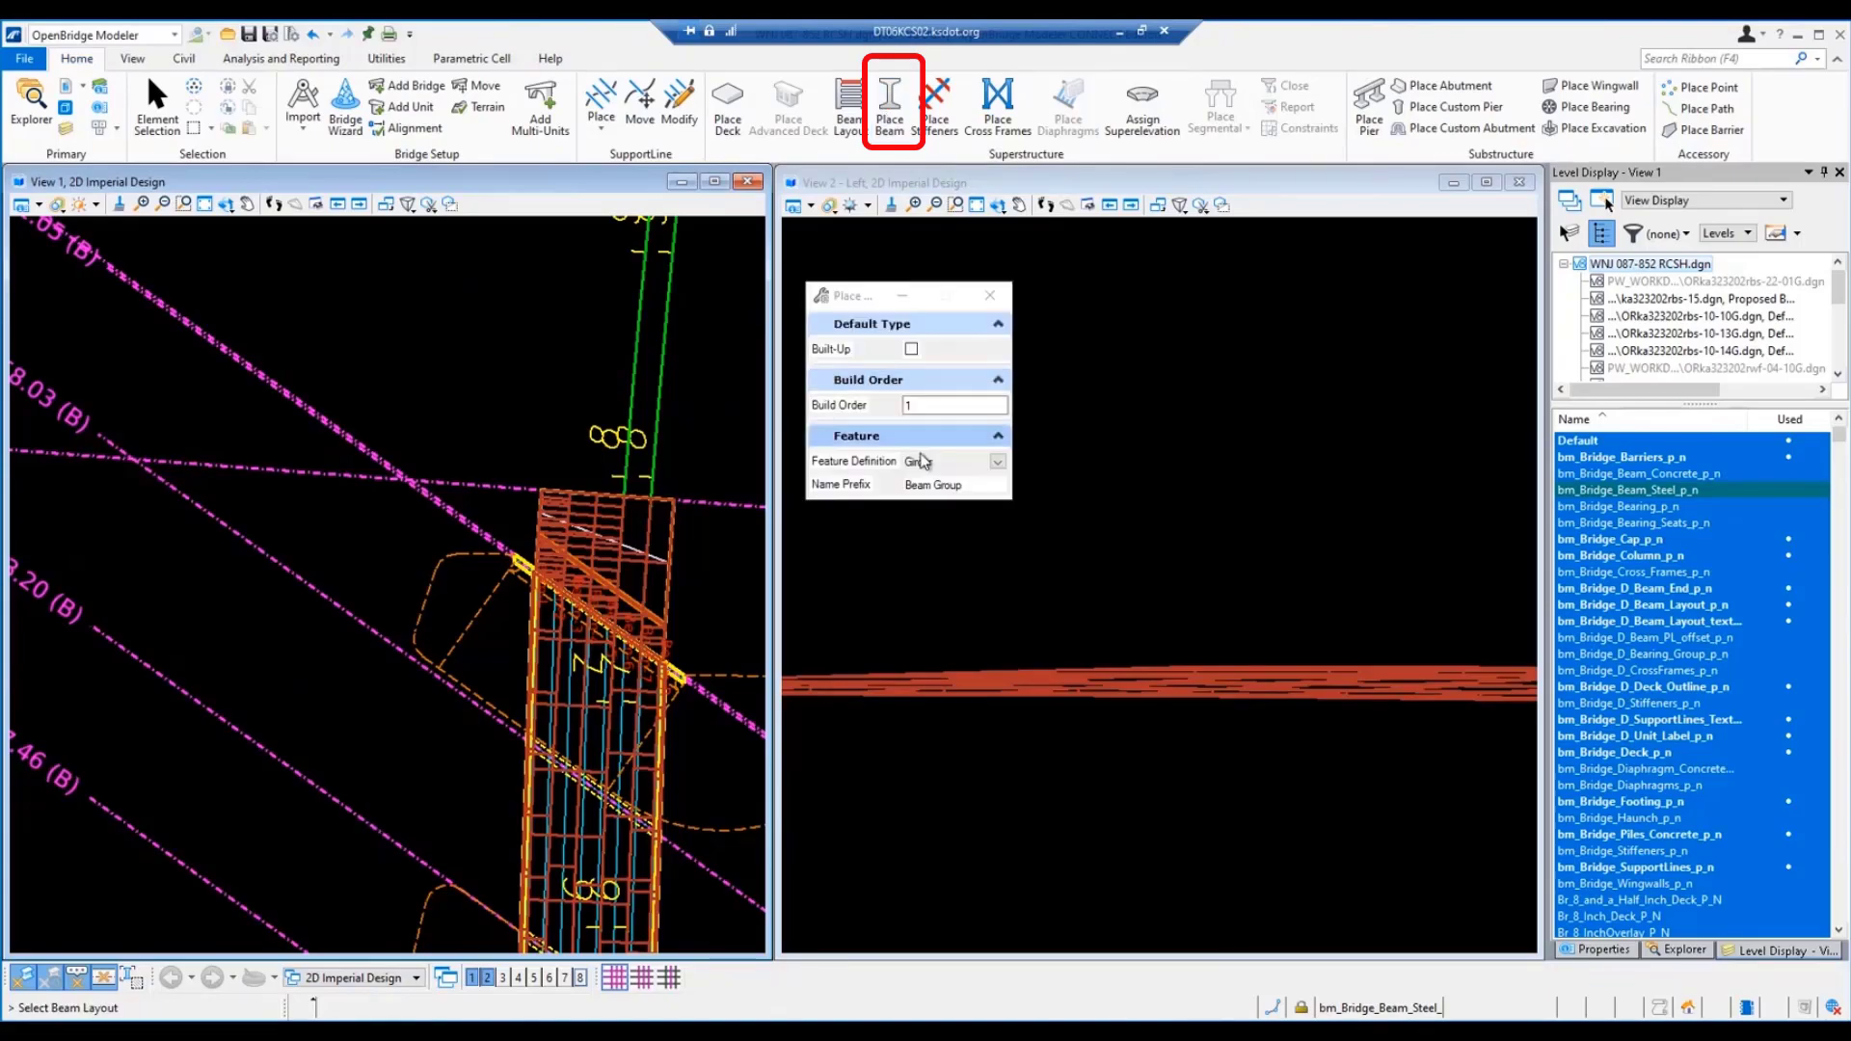
# Step: Start placing a Girder beam group with build order 1 on the bridge's beam layout and accept the selection
pyautogui.click(917, 485)
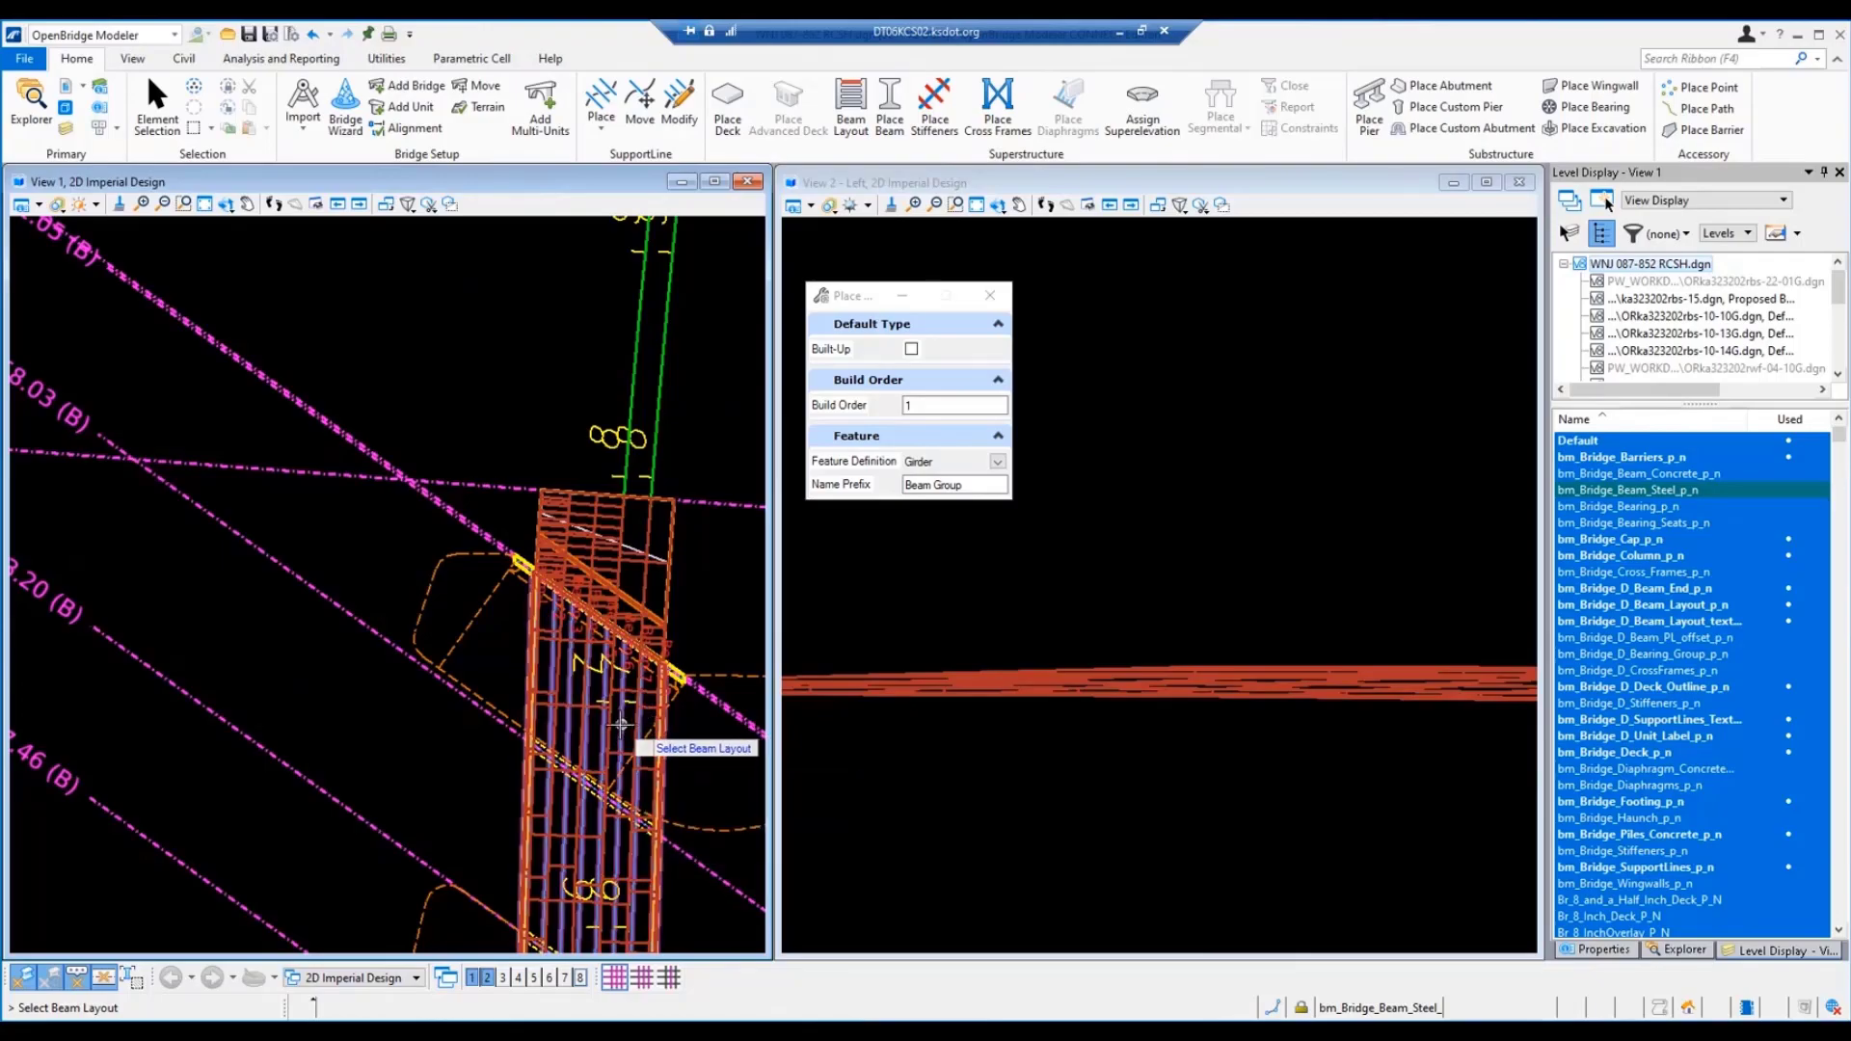
pyautogui.click(621, 723)
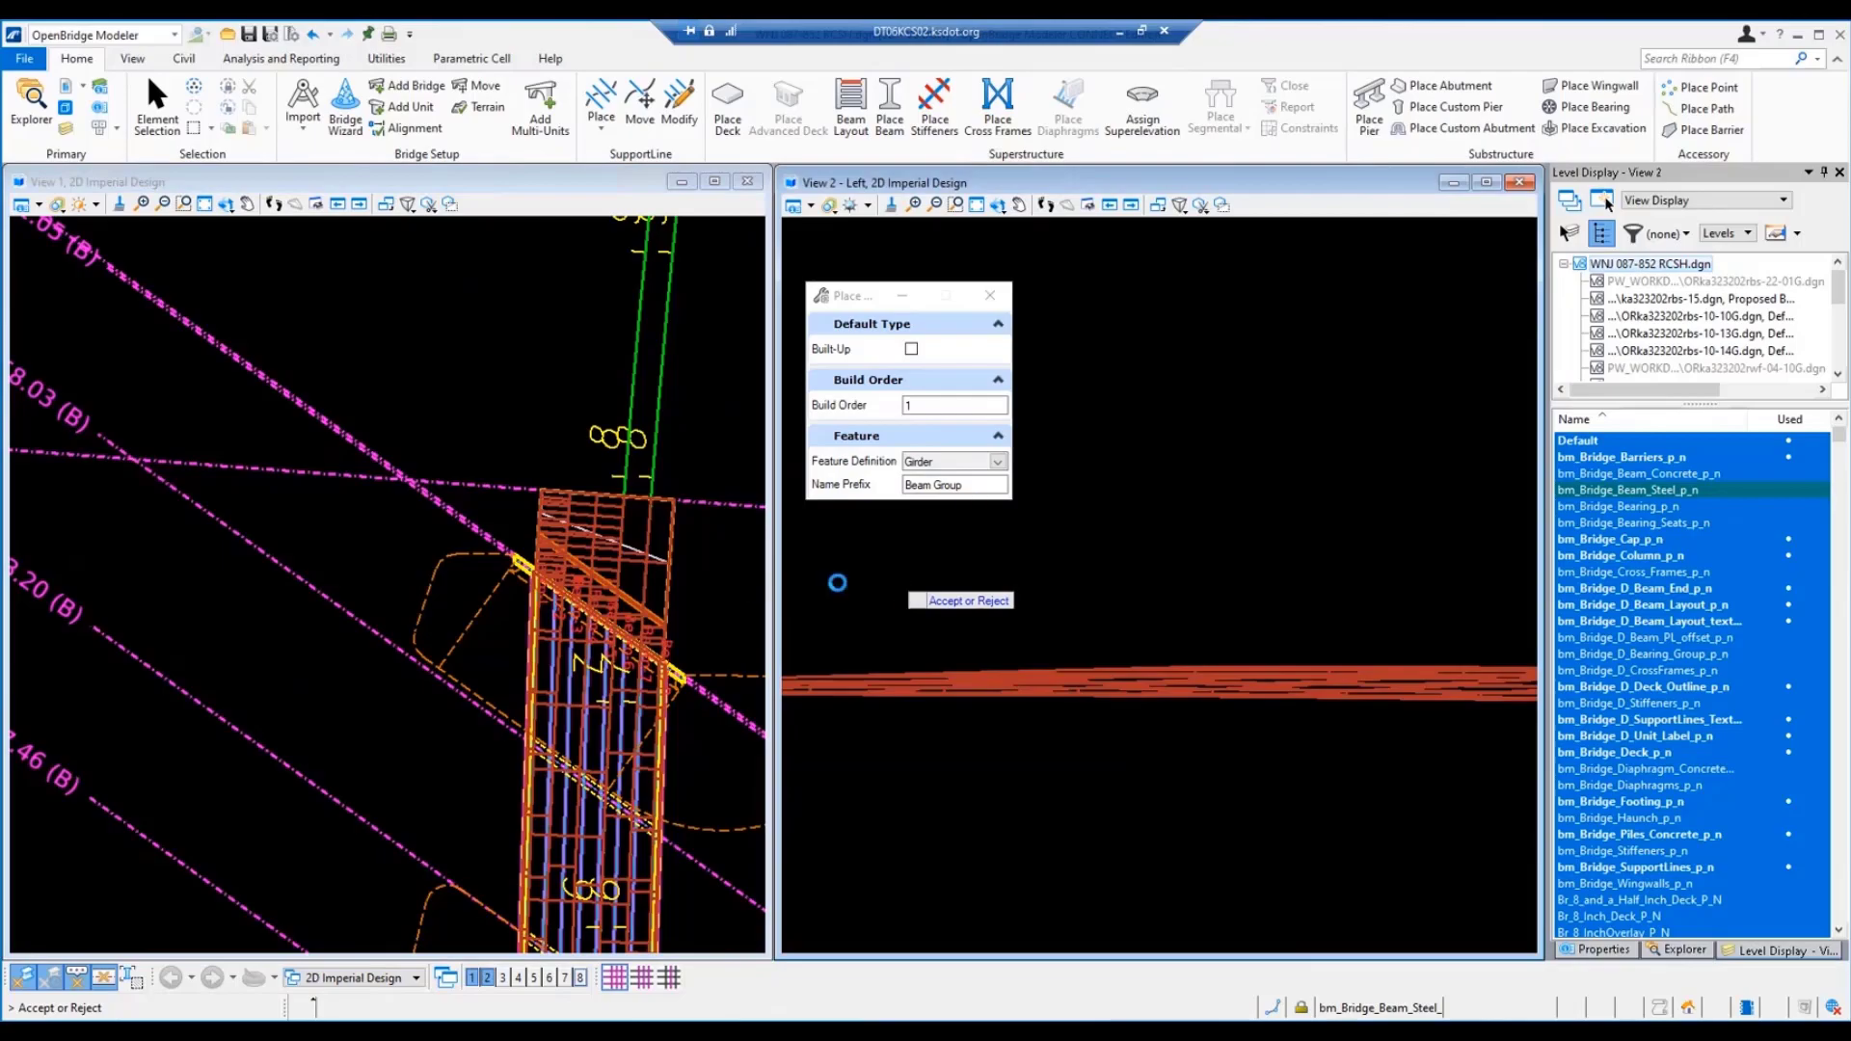
pyautogui.click(859, 562)
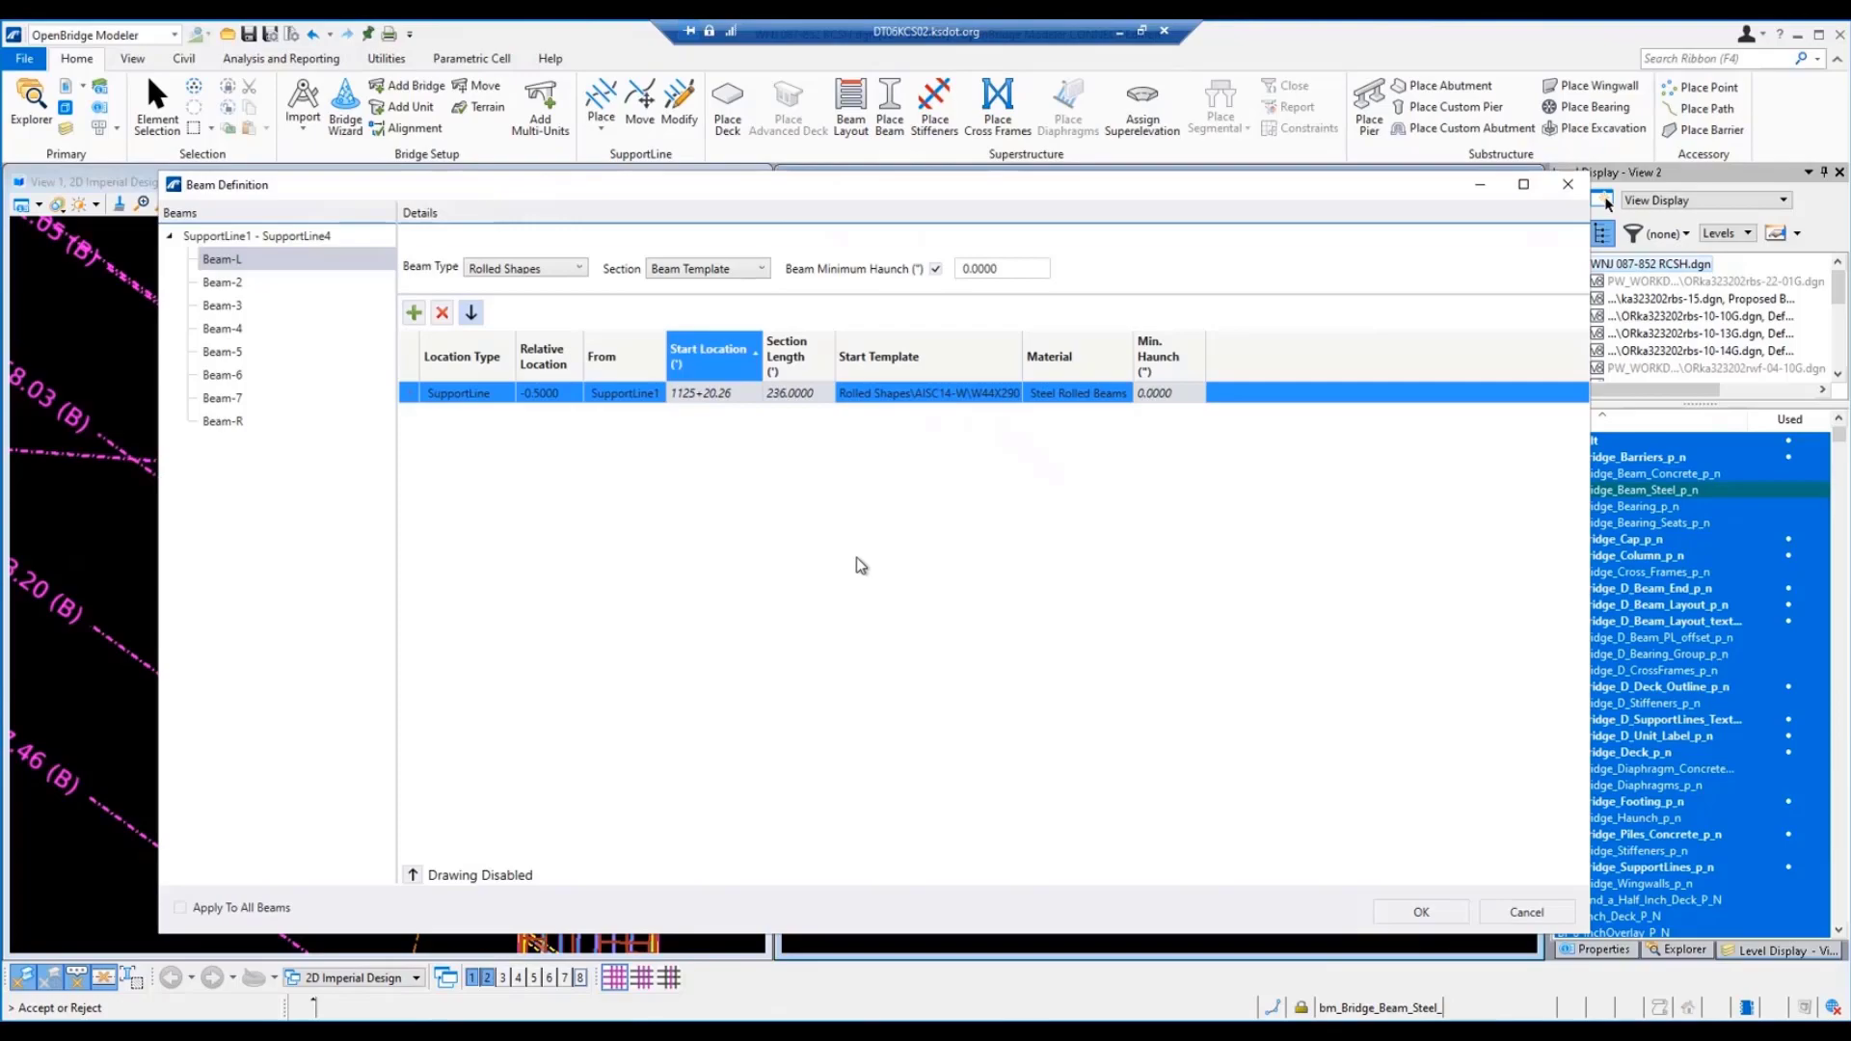
# Step: Apply the beam definition to all beams and set the beam minimum haunch to 3 inches
pyautogui.click(181, 910)
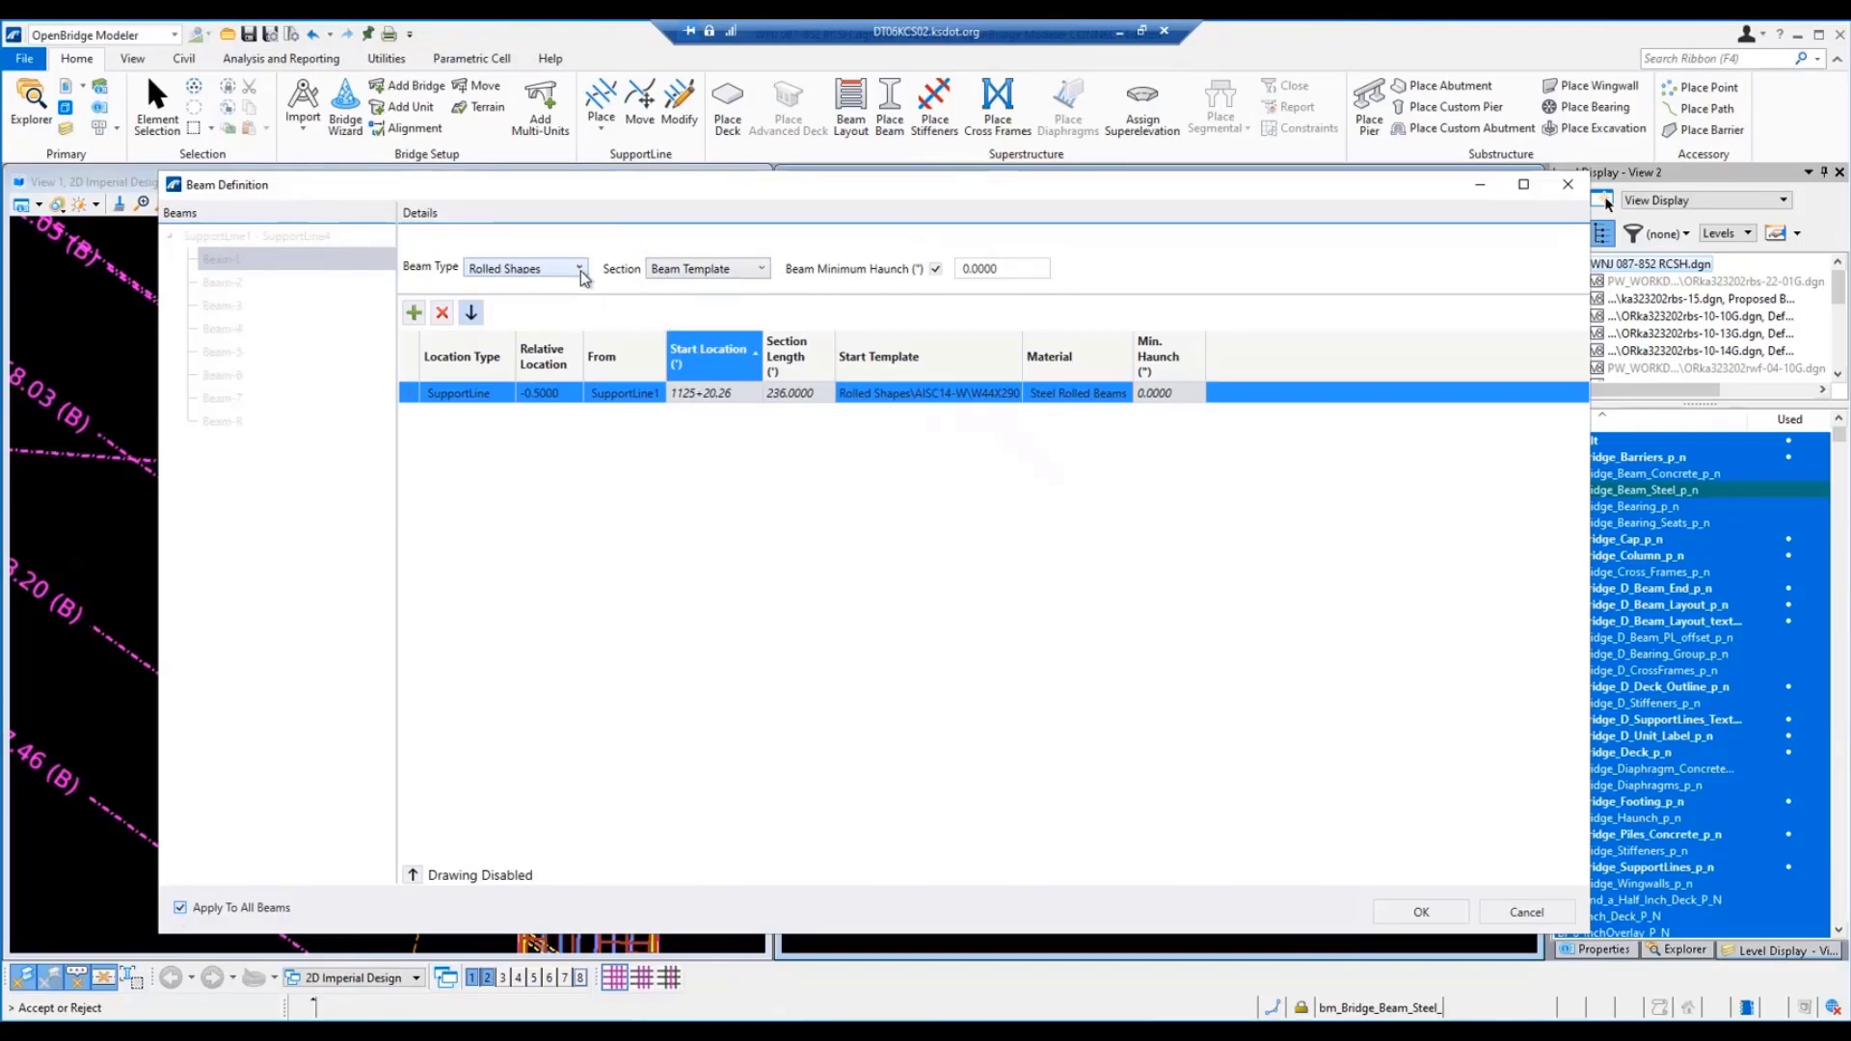
pyautogui.click(762, 269)
pyautogui.click(1003, 268)
pyautogui.write('3')
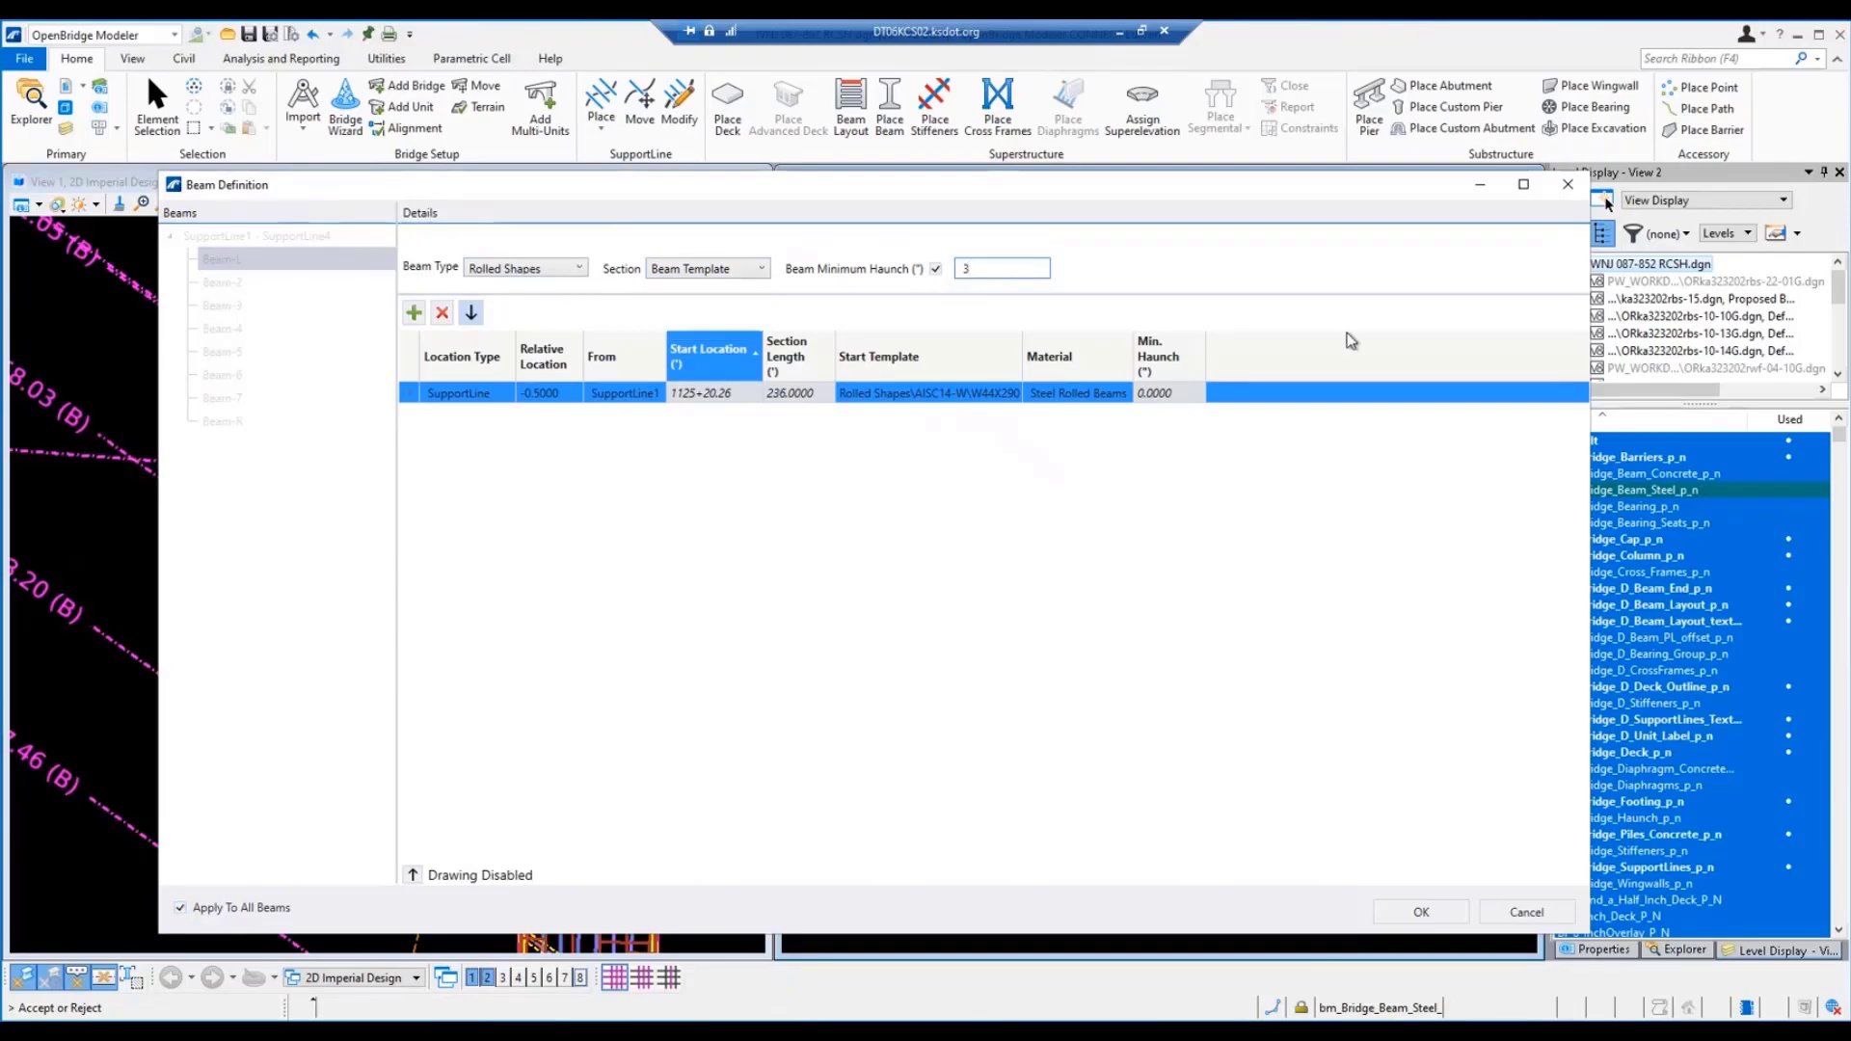
pyautogui.press('Tab')
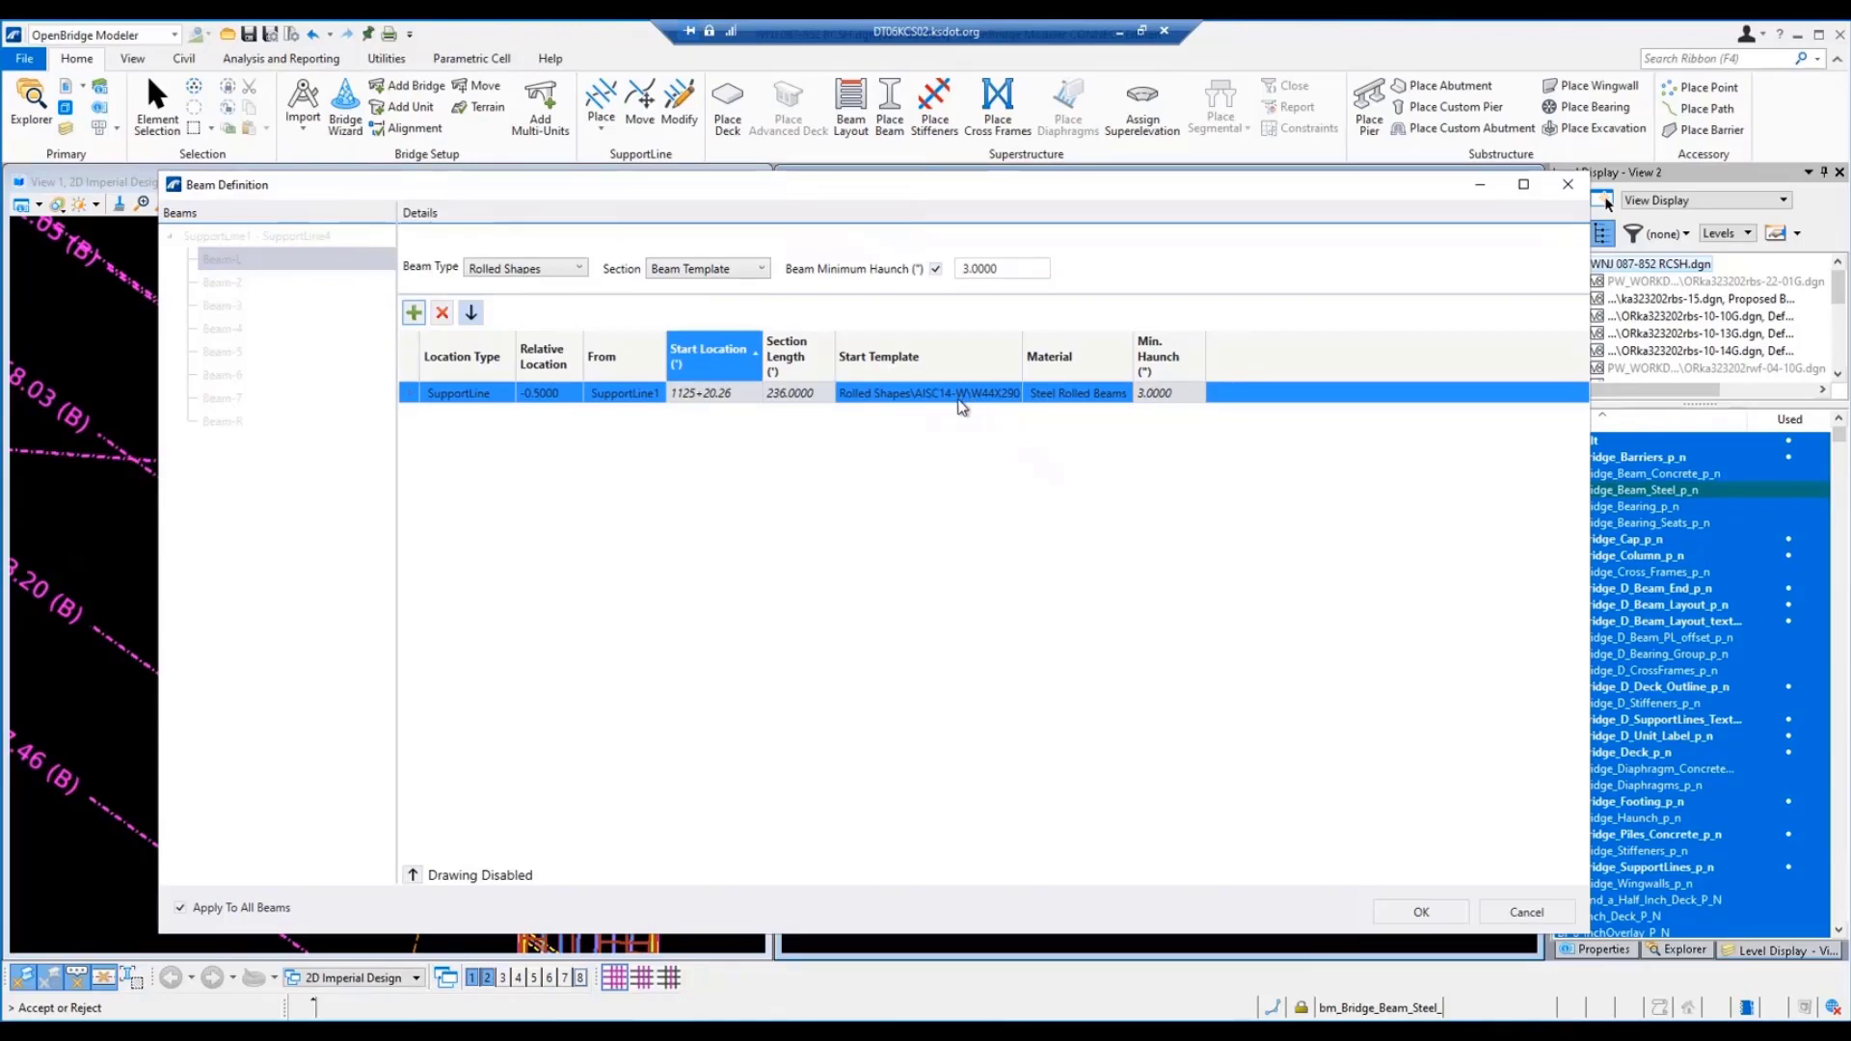
# Step: Assign the AISC14 W33X201 rolled shape as the start template, enable the drawing preview, and create the beams
pyautogui.click(962, 397)
pyautogui.click(1038, 394)
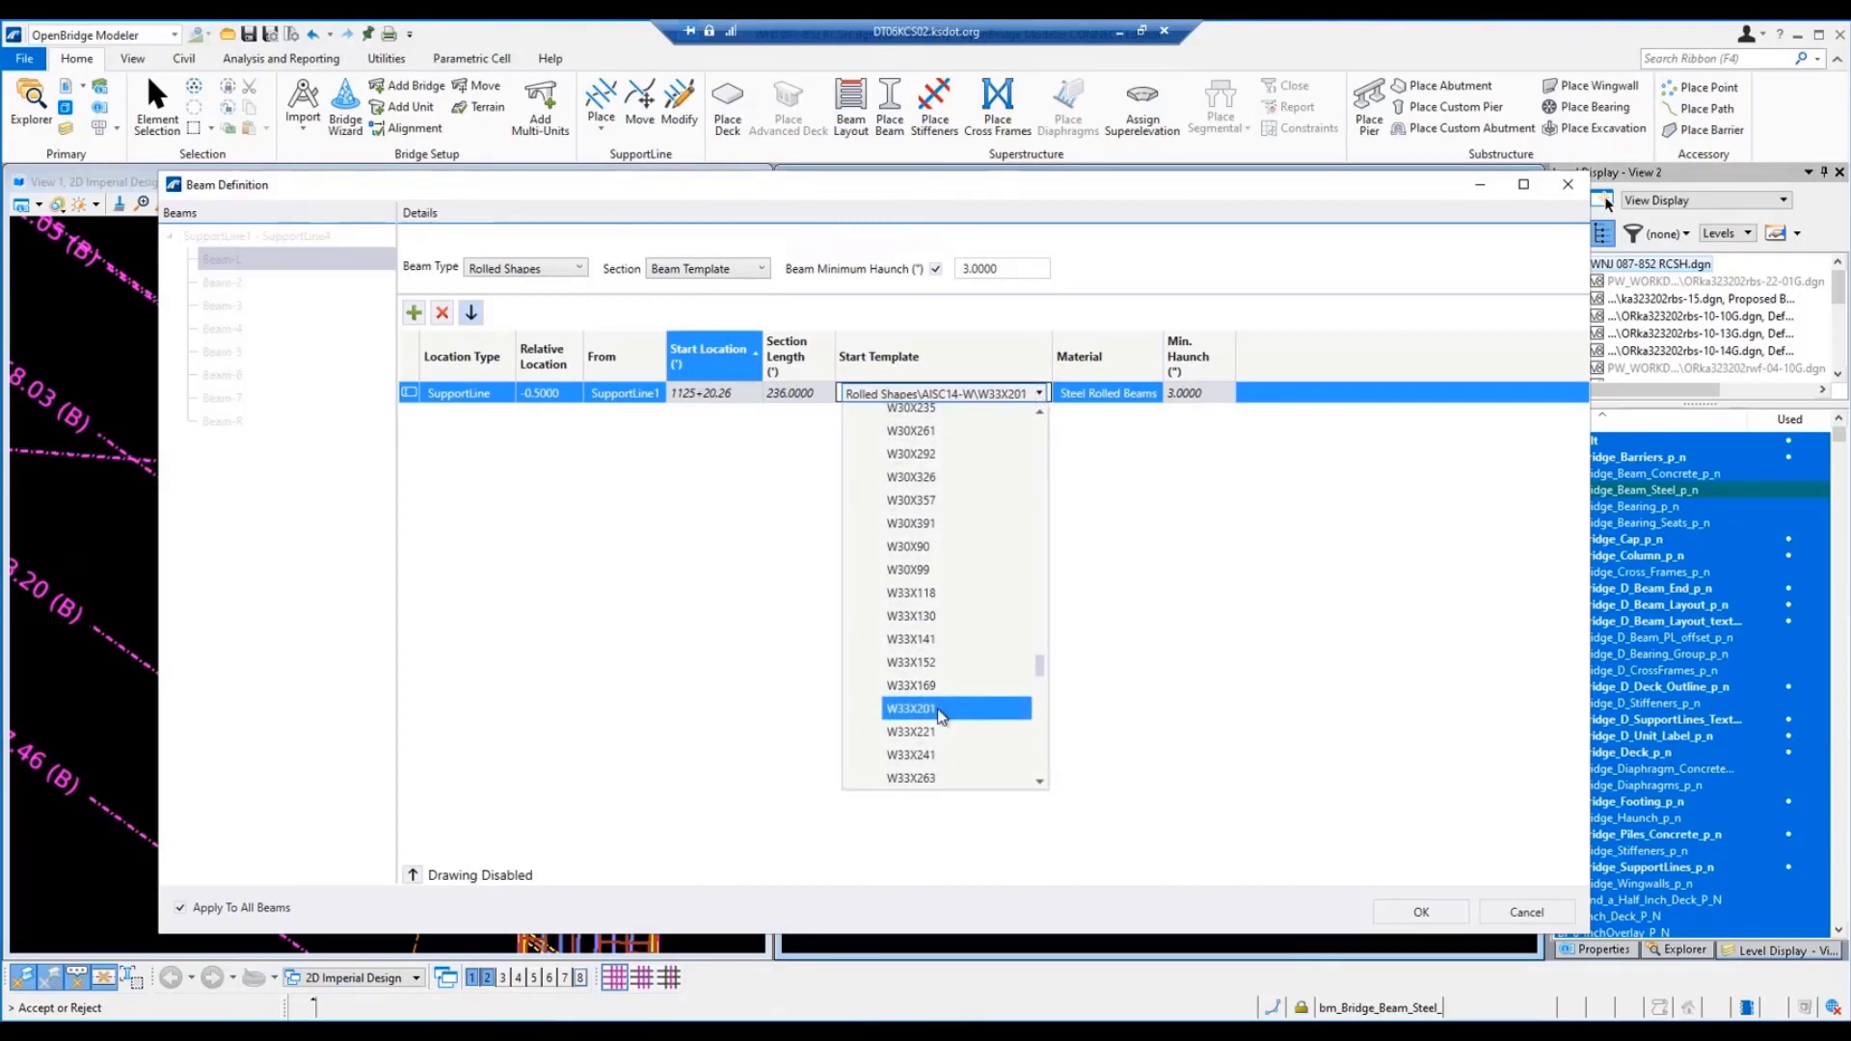
pyautogui.click(940, 710)
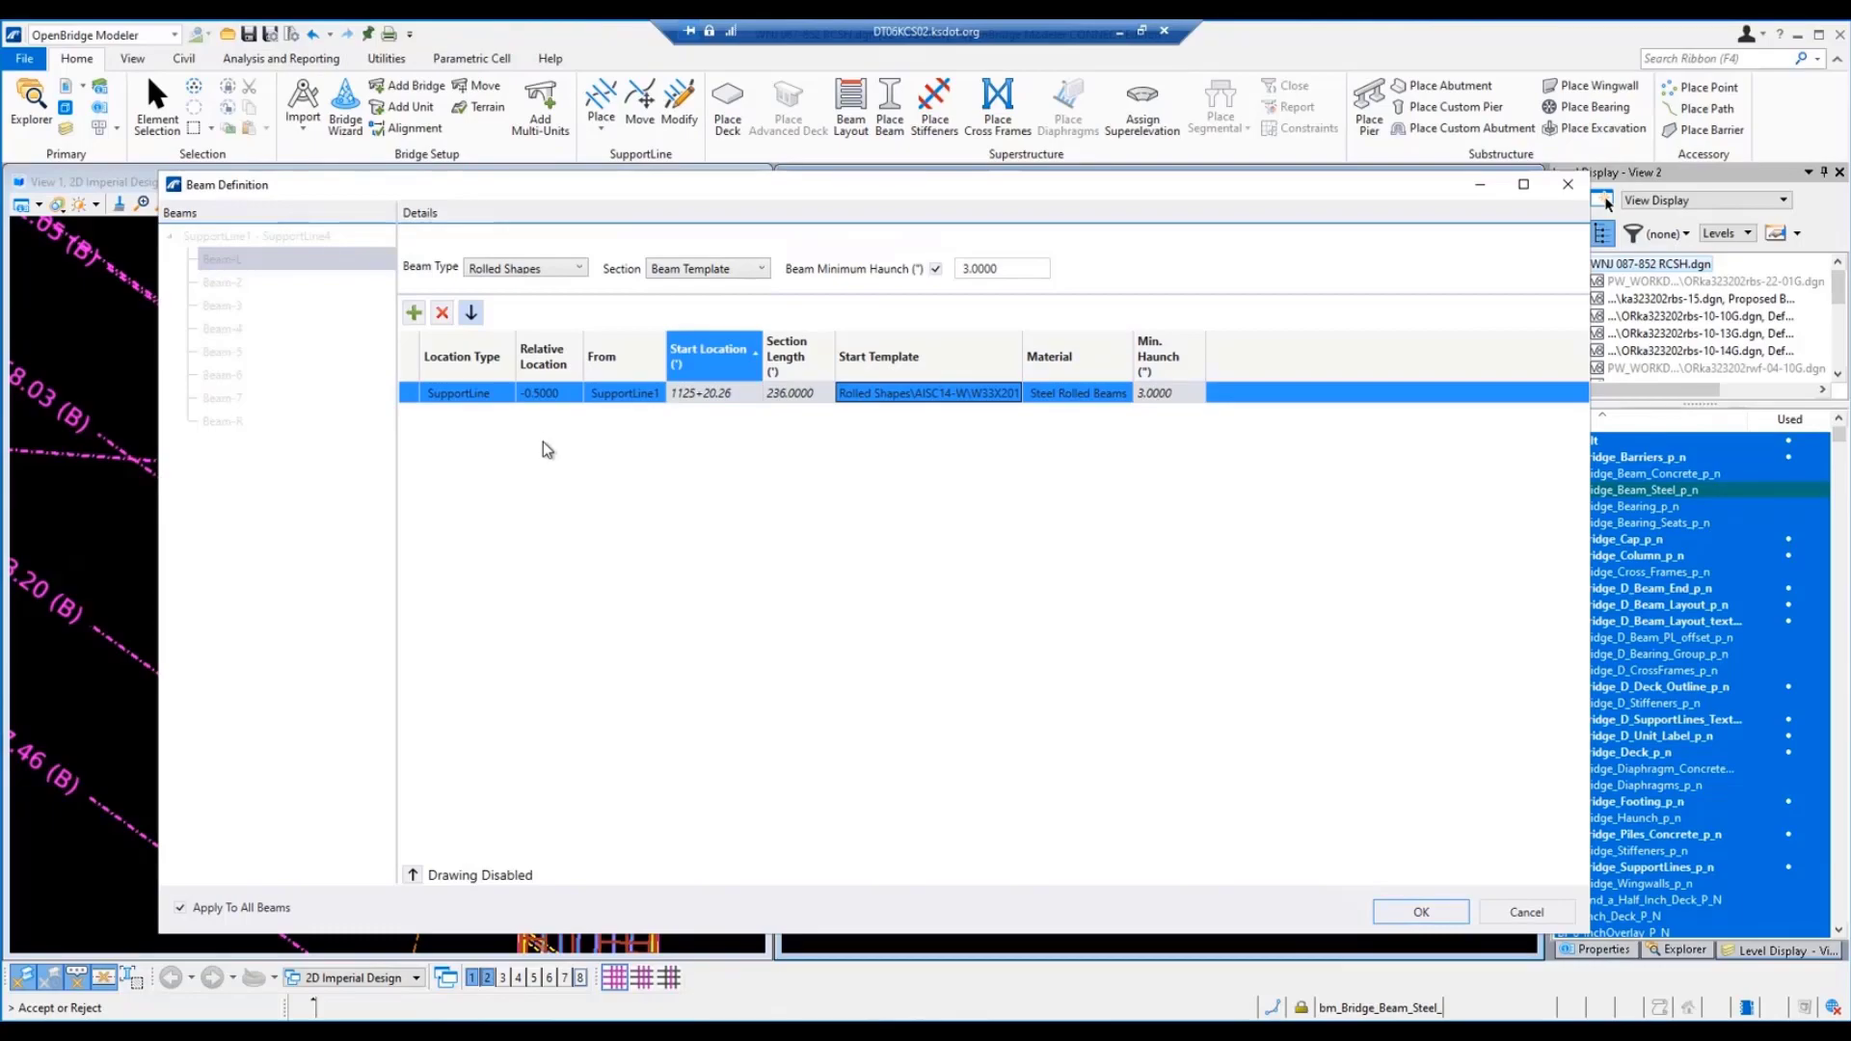
pyautogui.click(414, 875)
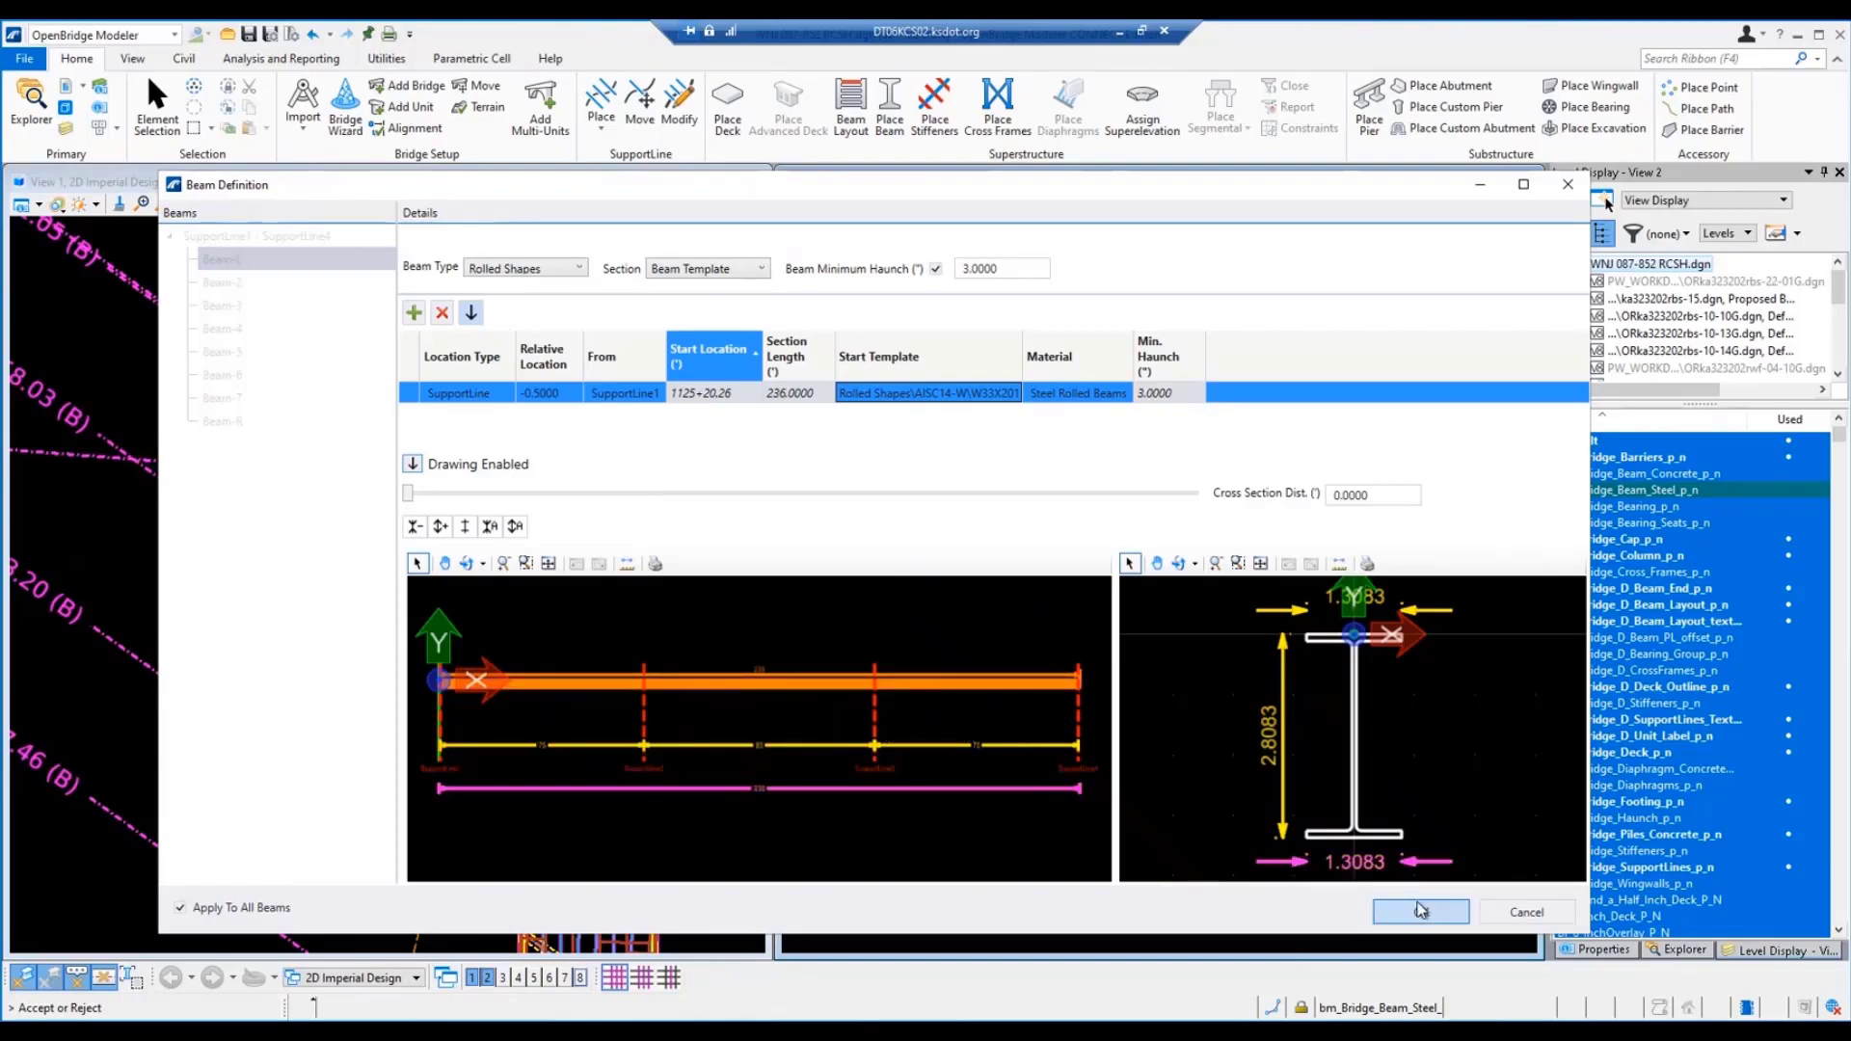
pyautogui.click(1425, 912)
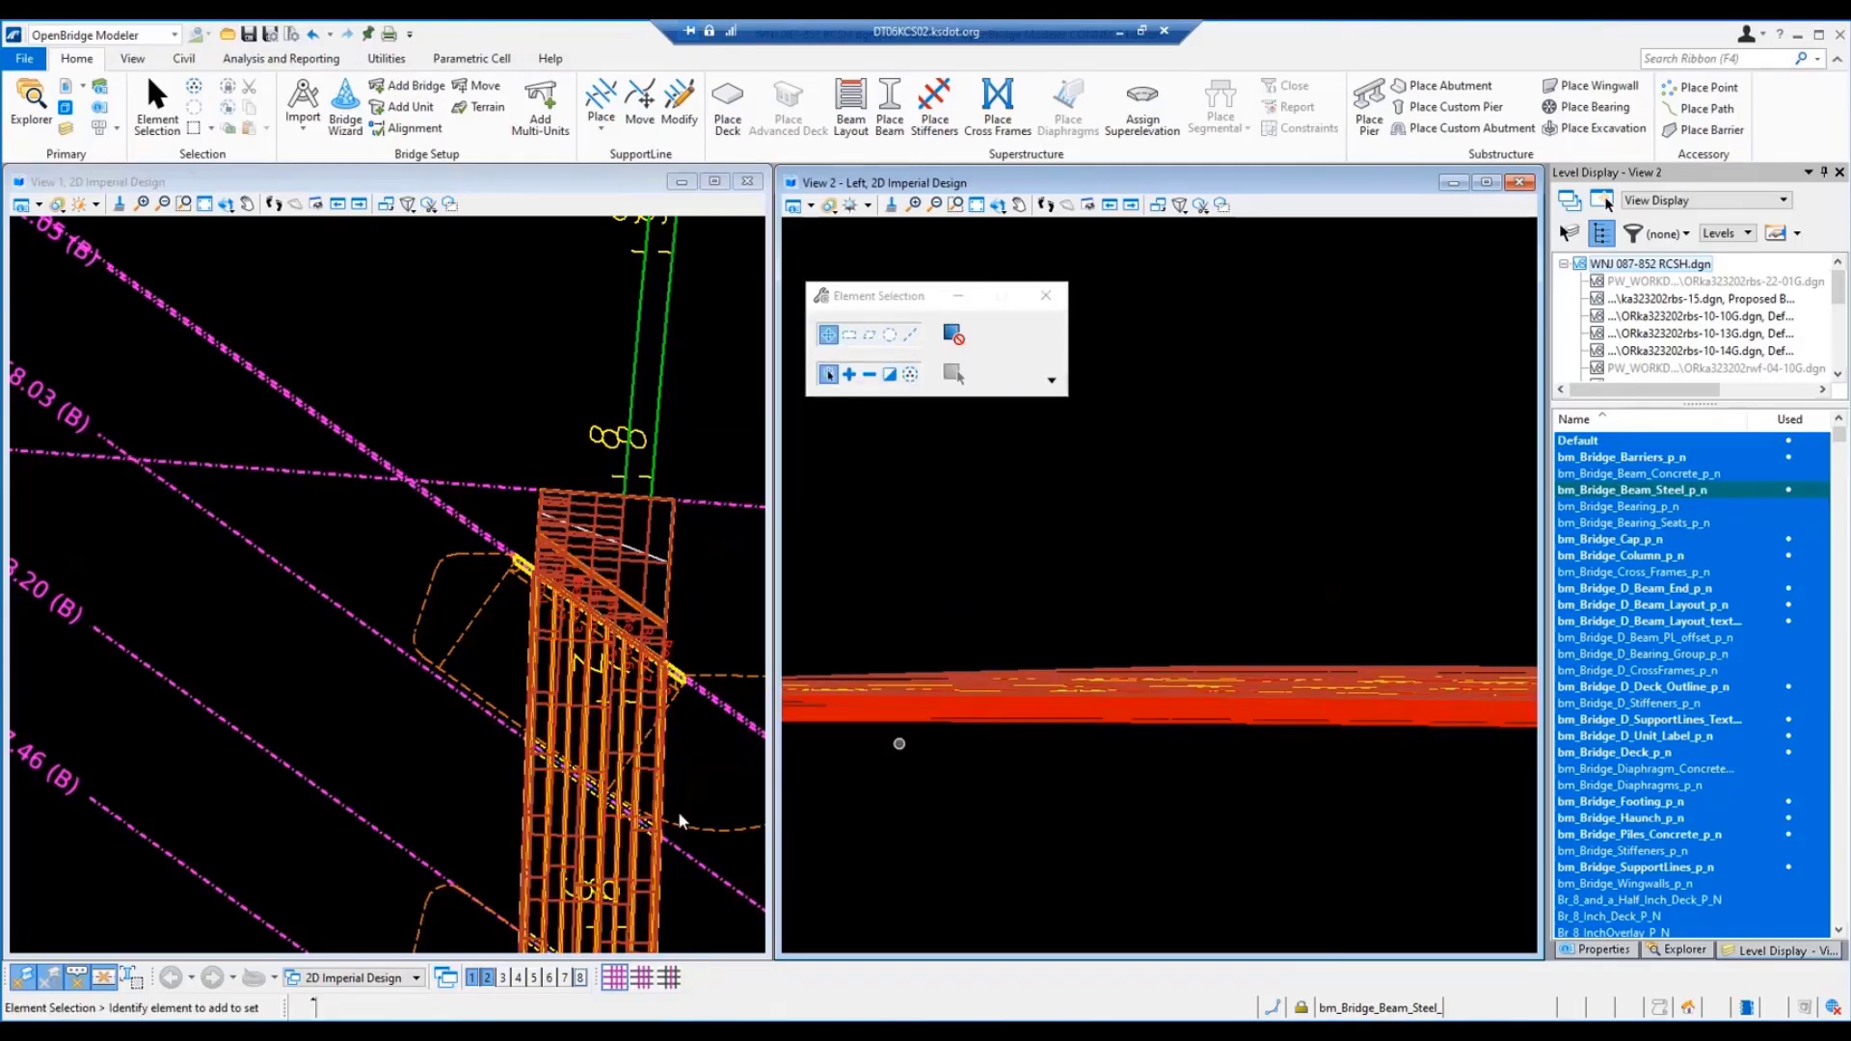
# Step: Open View 8 and examine the haunch between the deck underside and the top flanges of the steel beams
pyautogui.click(580, 978)
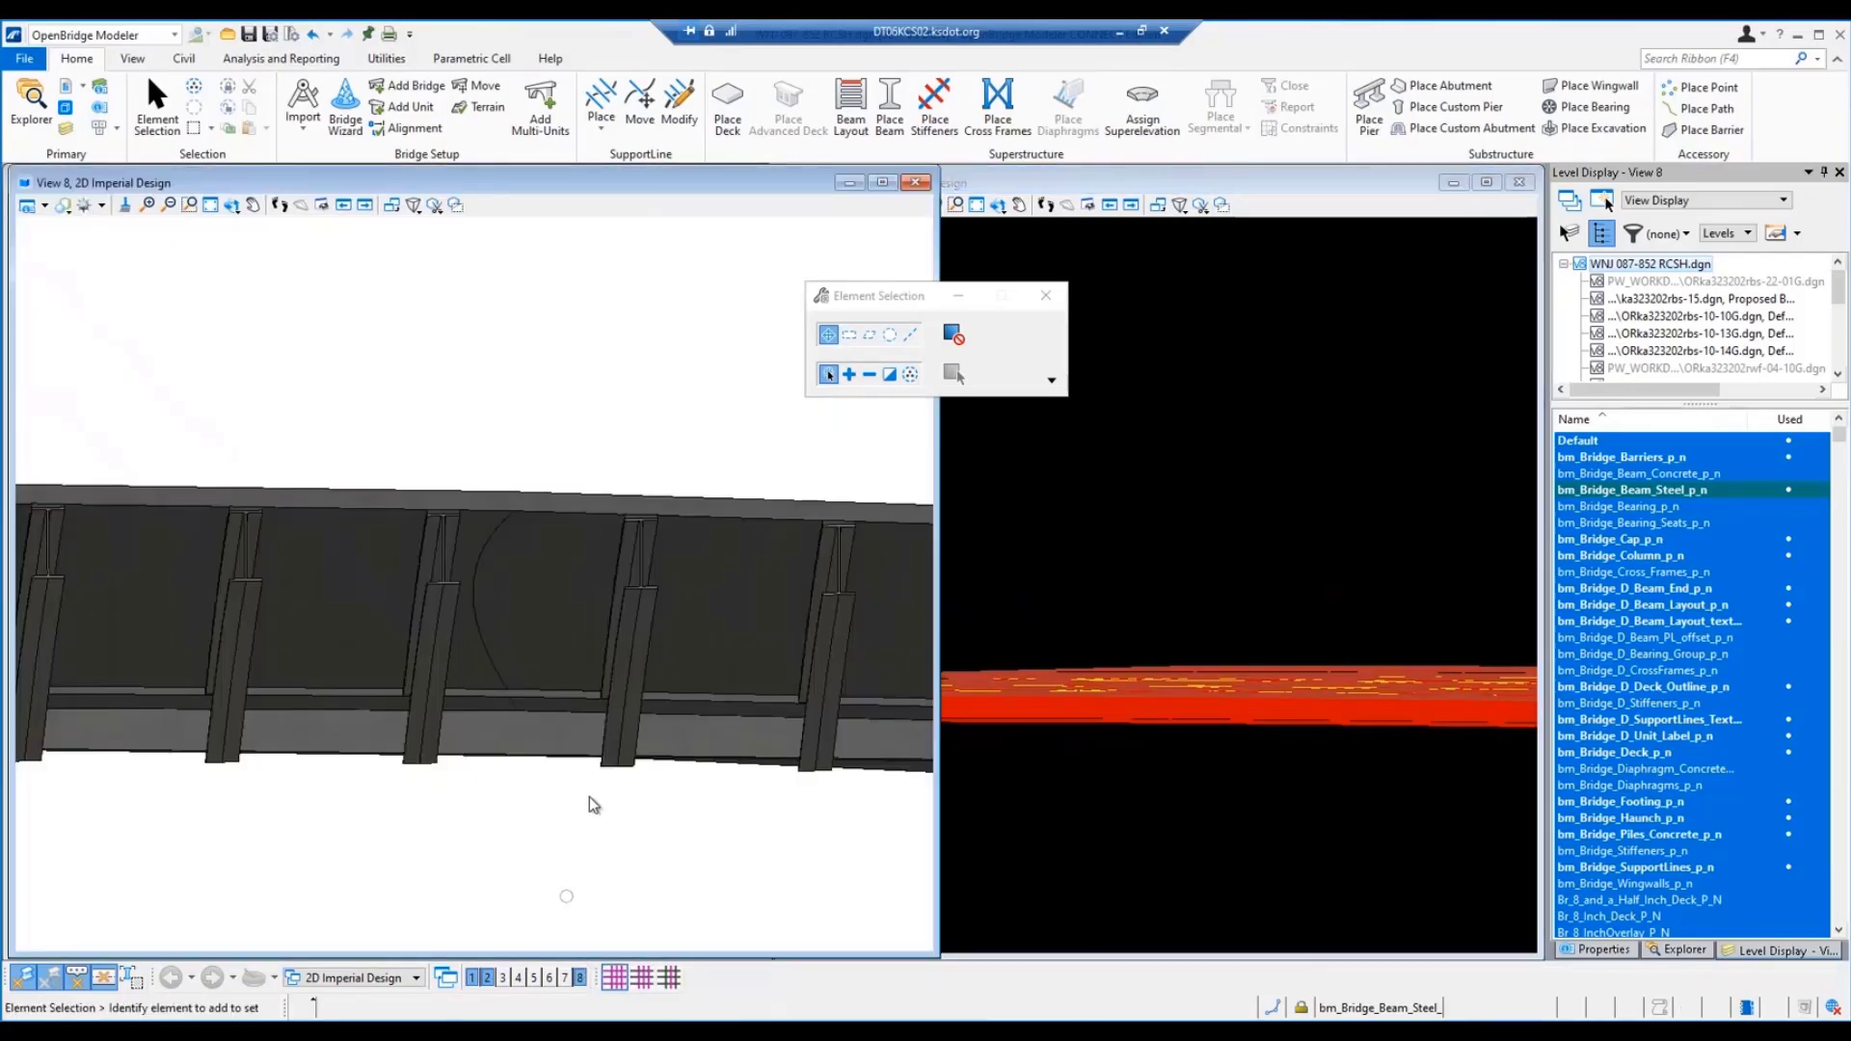
pyautogui.scroll(8, 736, 495)
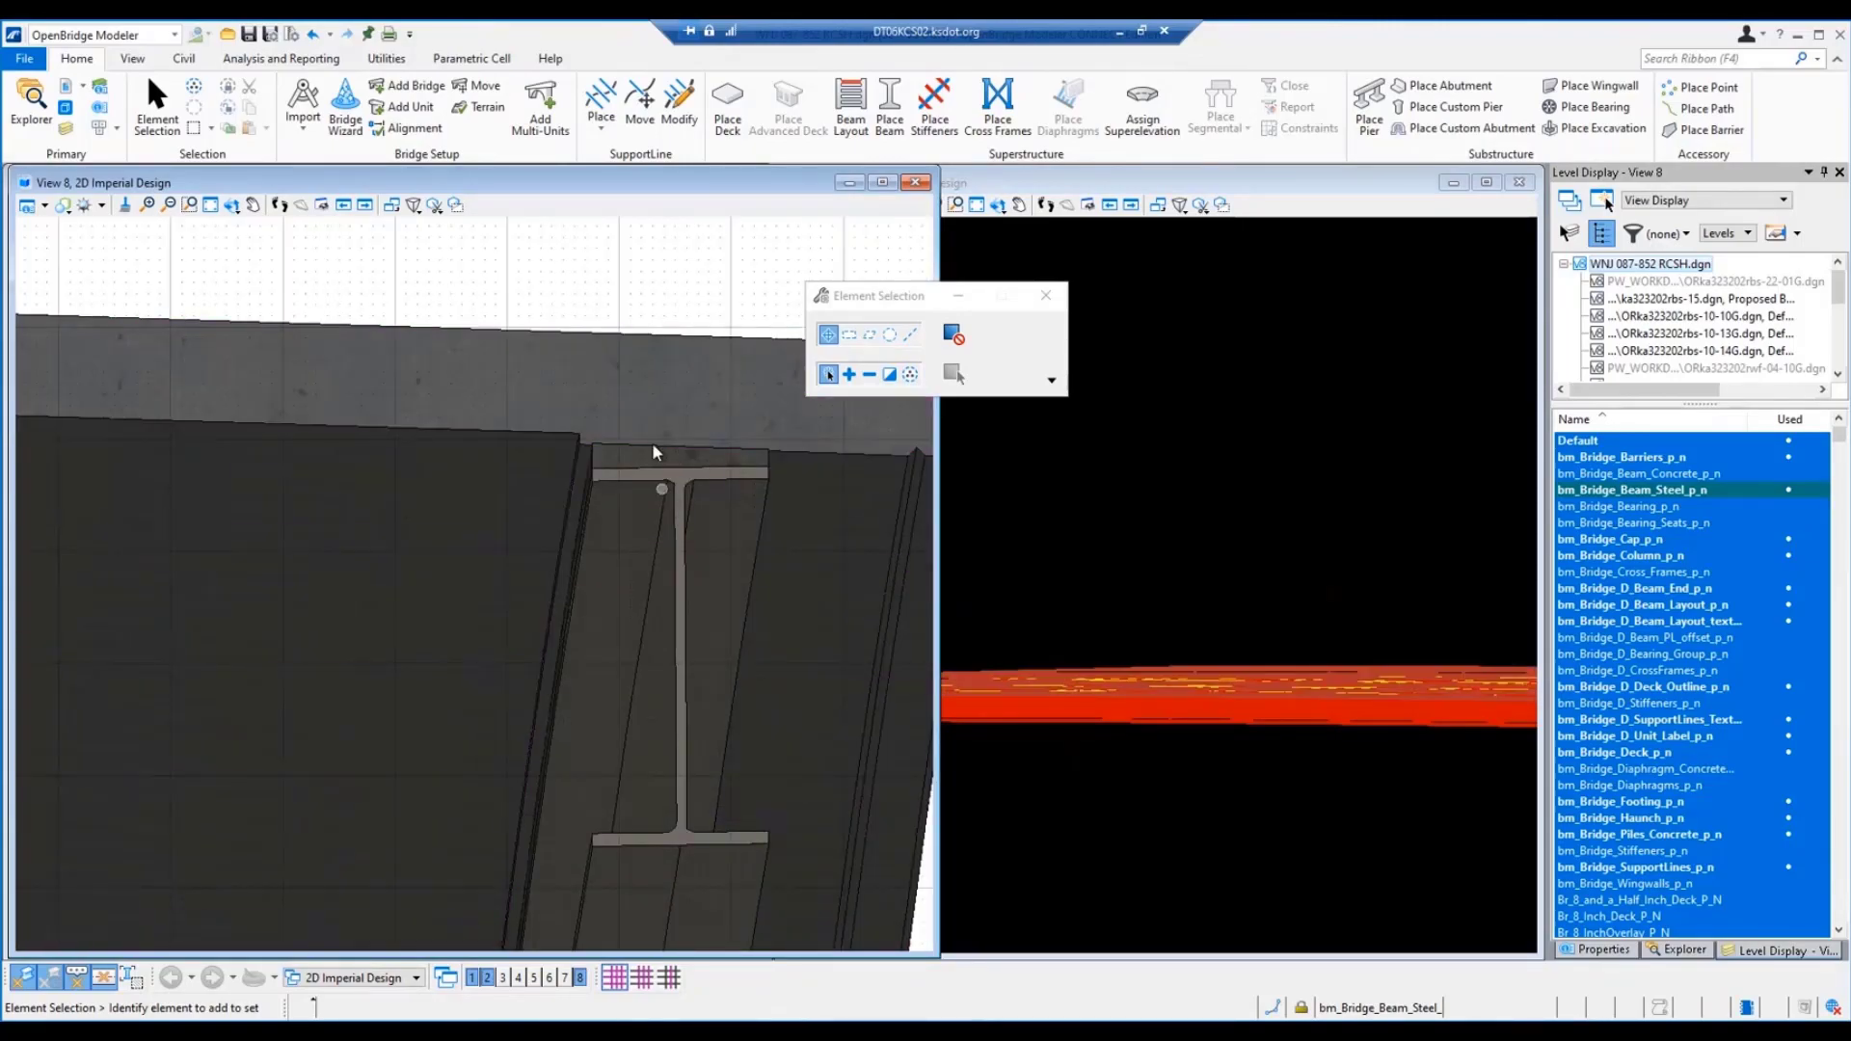
pyautogui.scroll(-3, 800, 580)
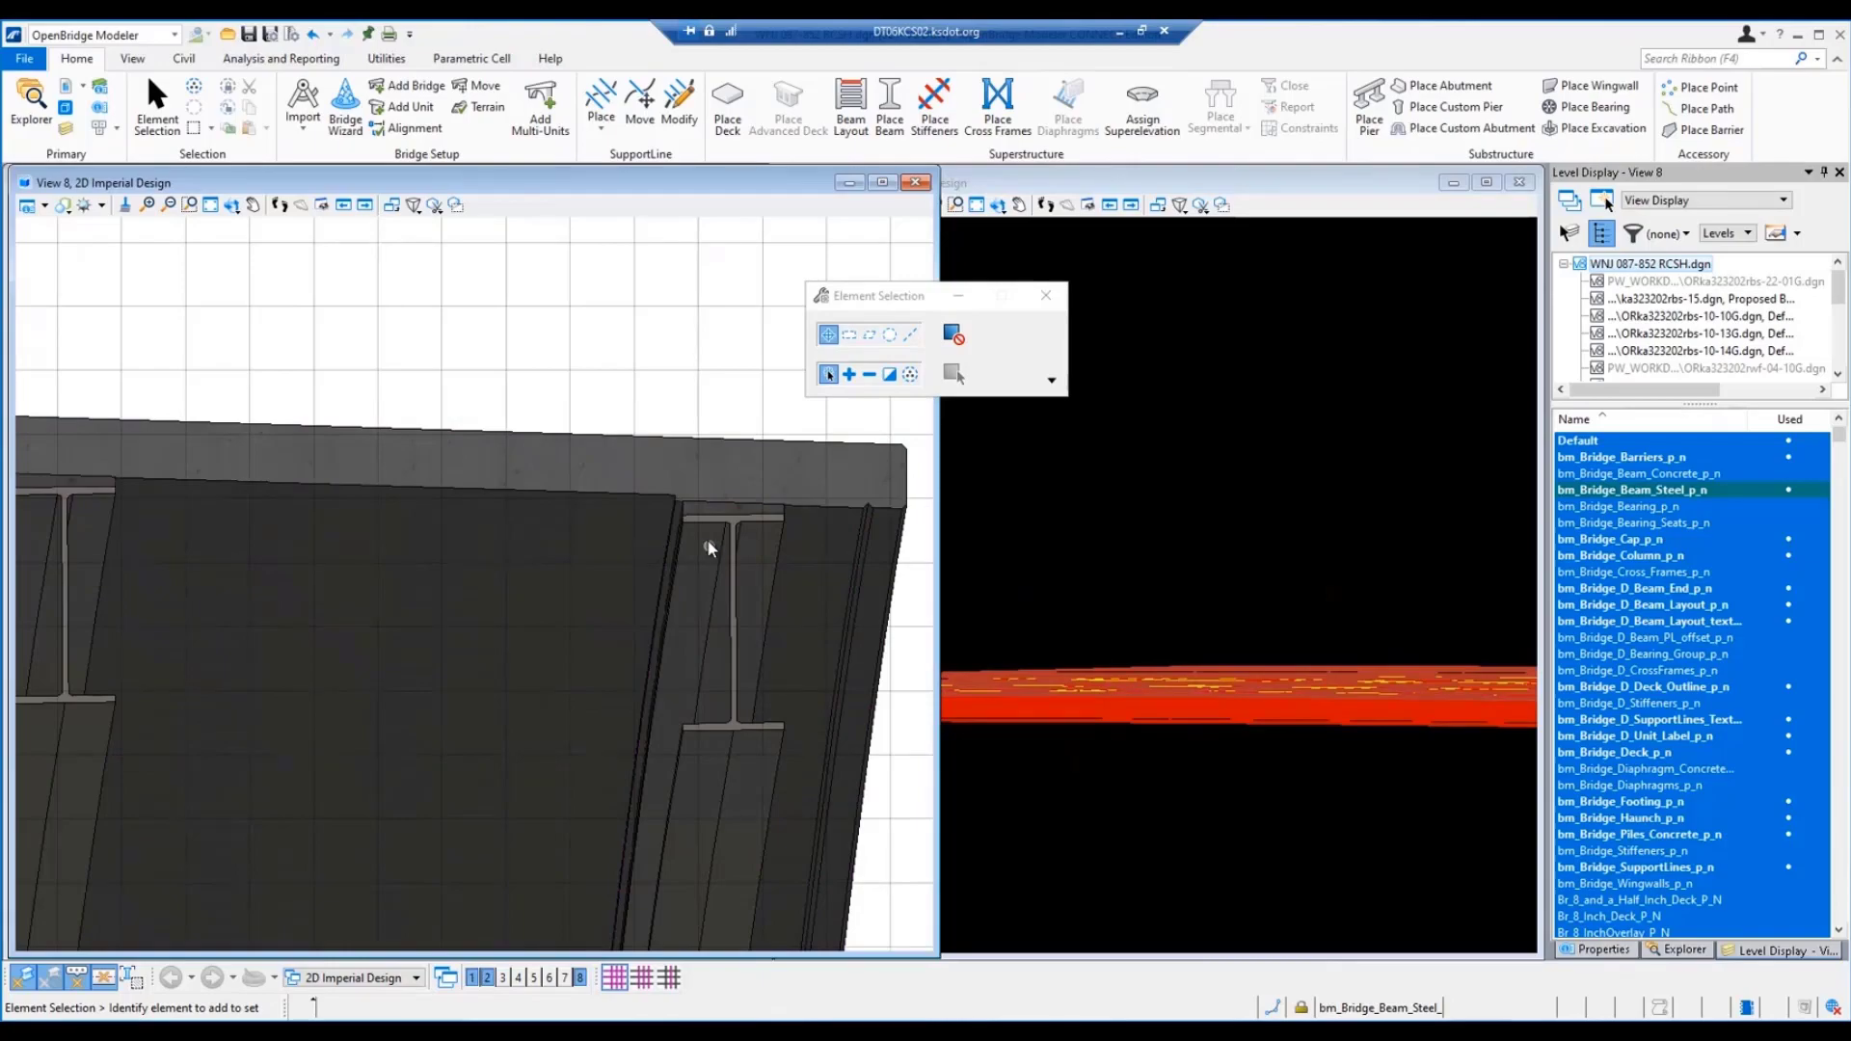
pyautogui.scroll(4, 699, 511)
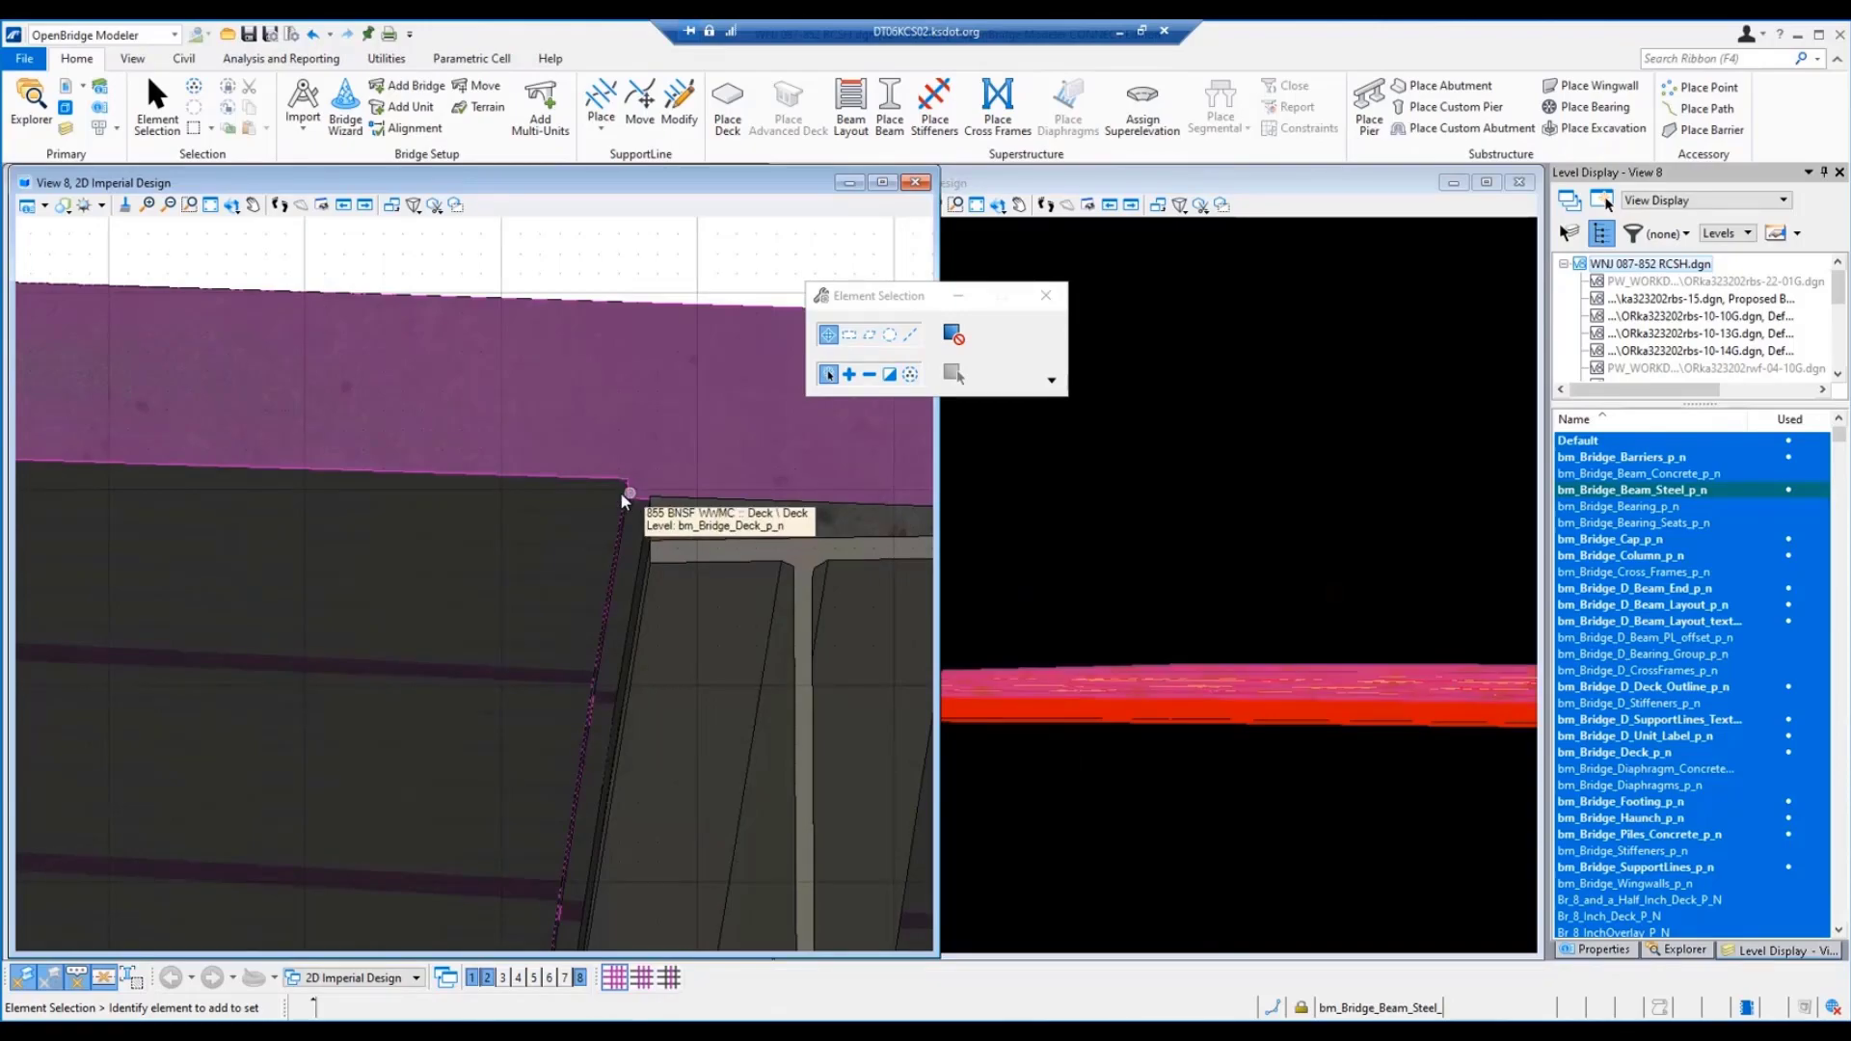
pyautogui.scroll(-2, 625, 499)
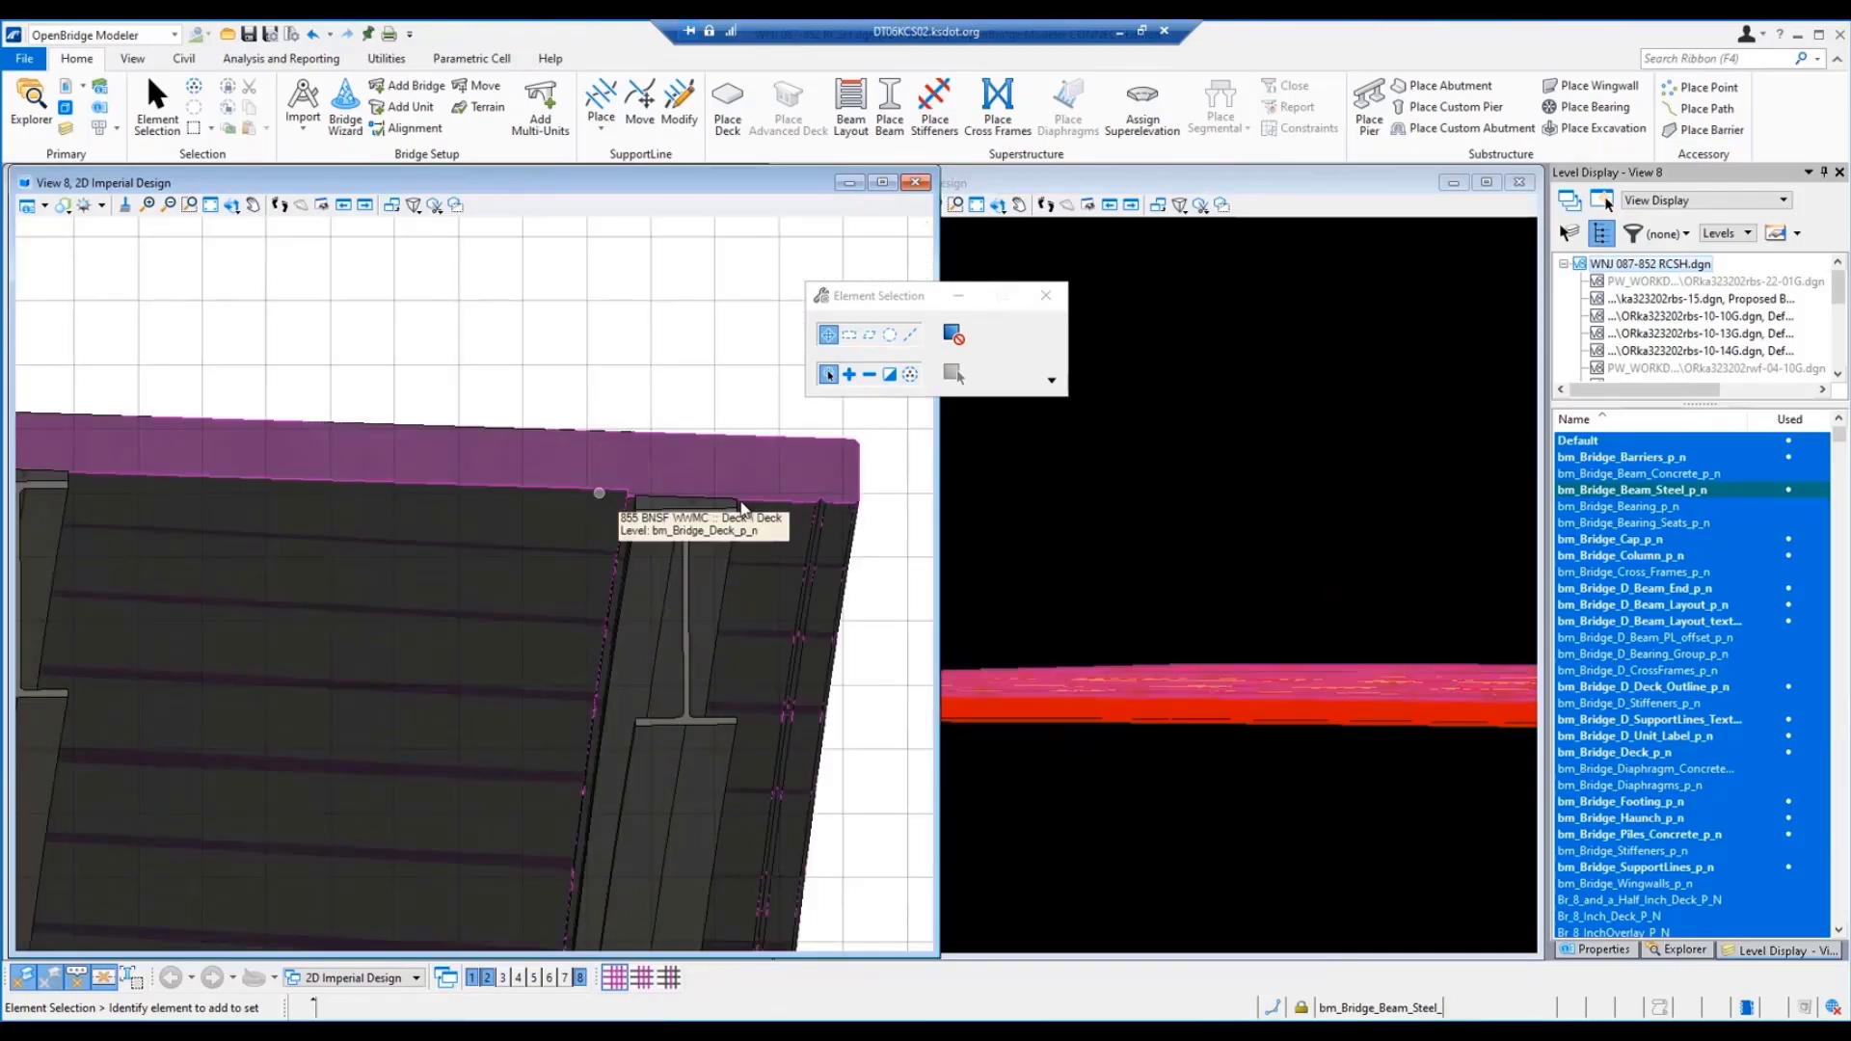
pyautogui.scroll(2, 743, 508)
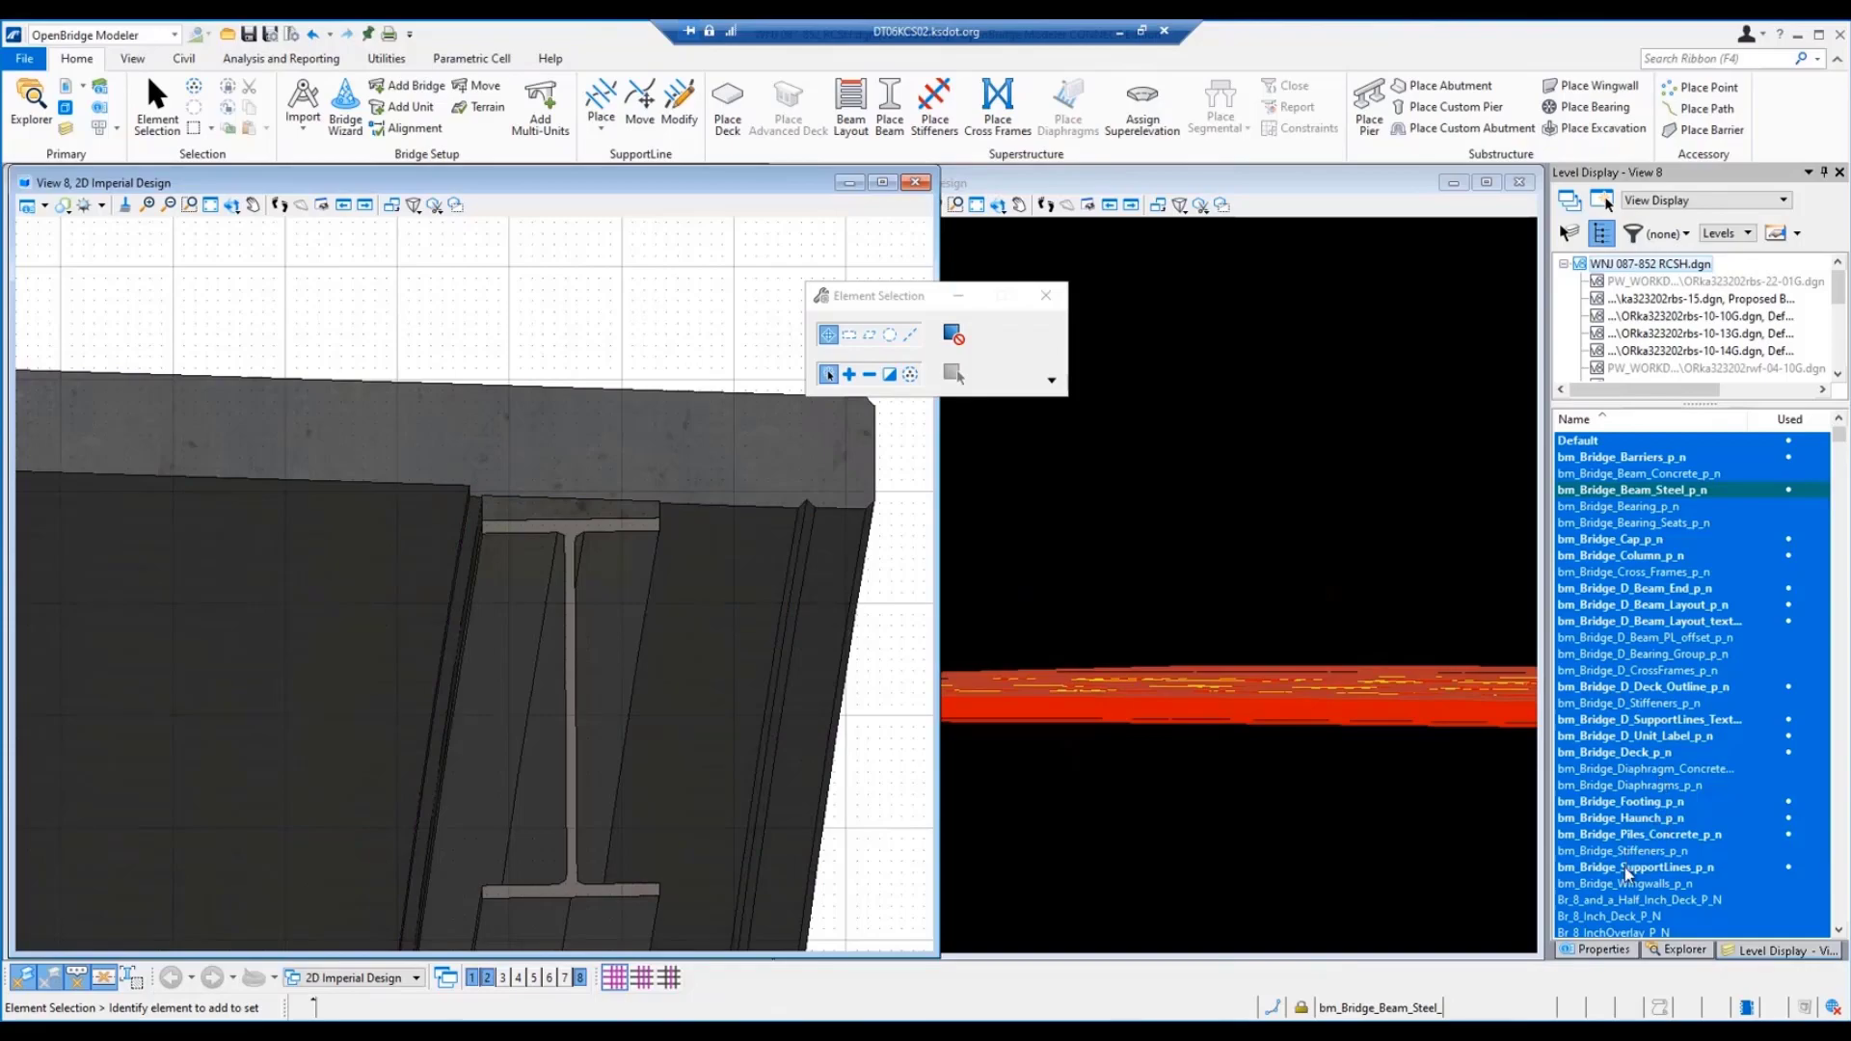
# Step: Make bm_Bridge_Deck_p_n the active level and open the variable constraints of the bridge deck for editing
pyautogui.doubleClick(1612, 754)
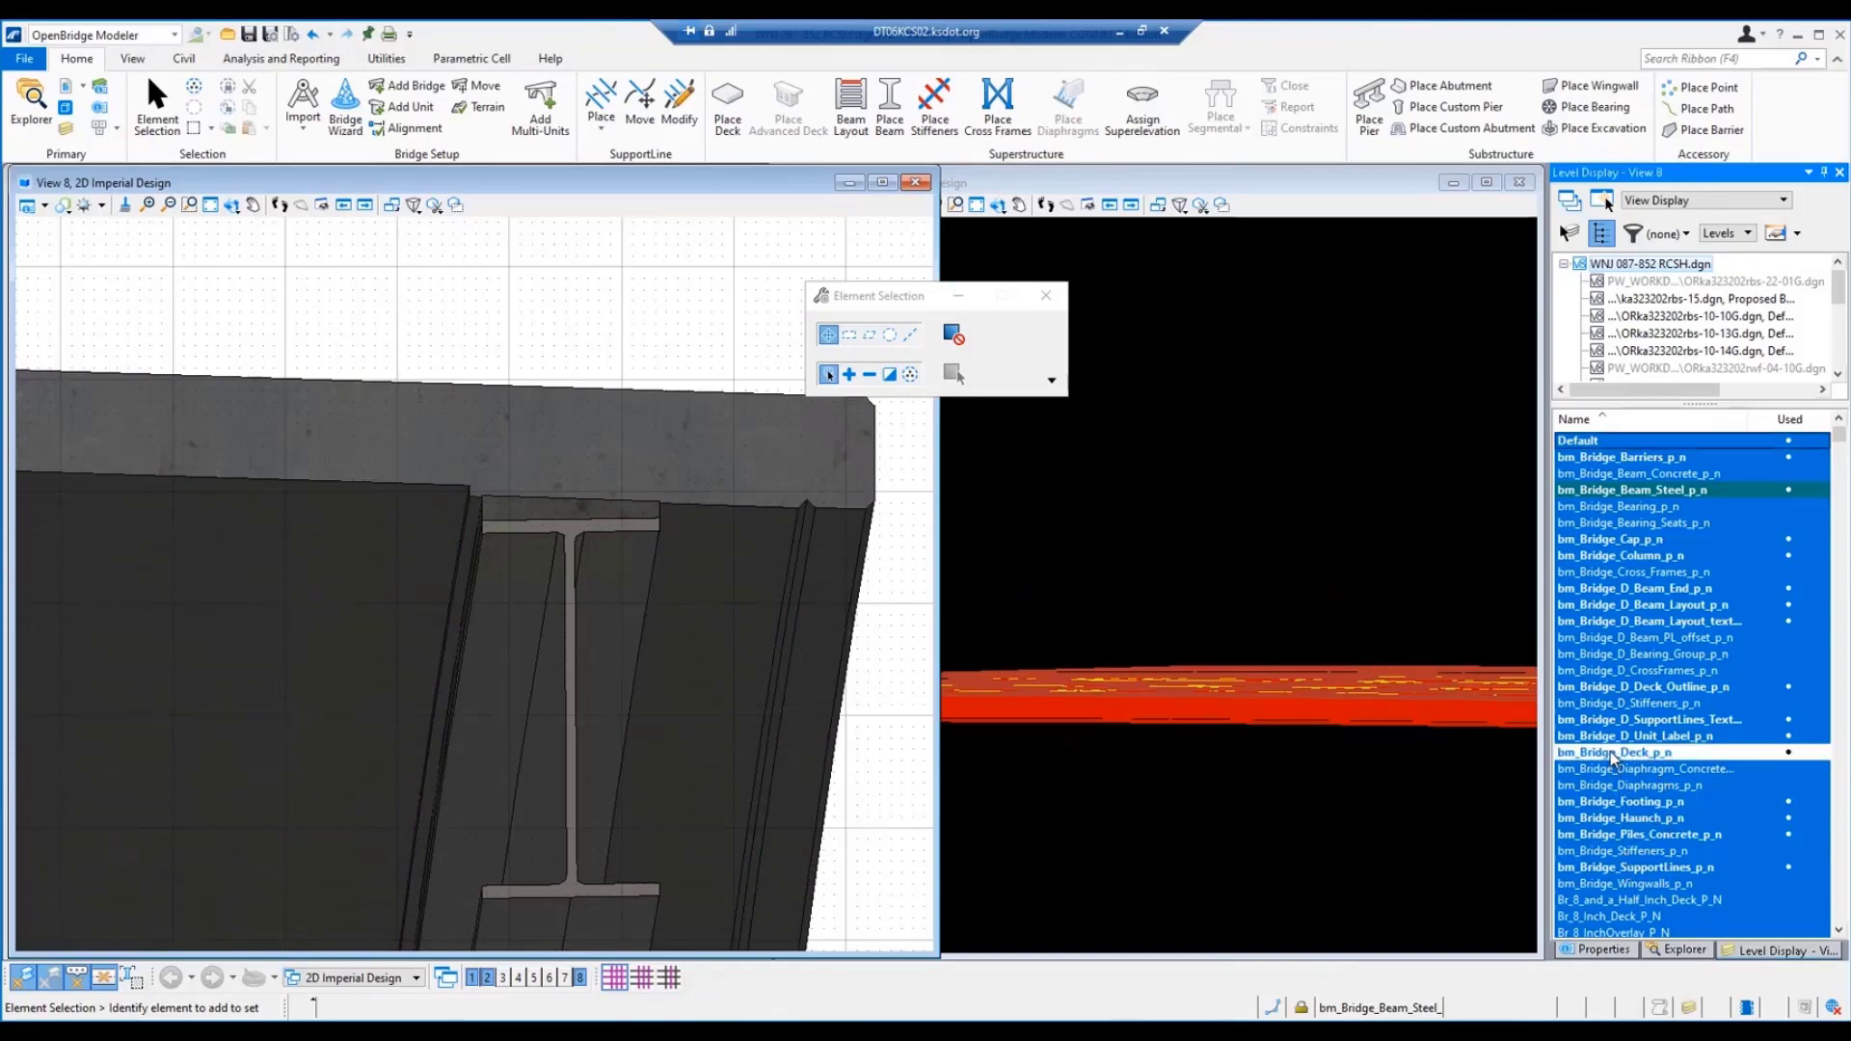
pyautogui.click(781, 464)
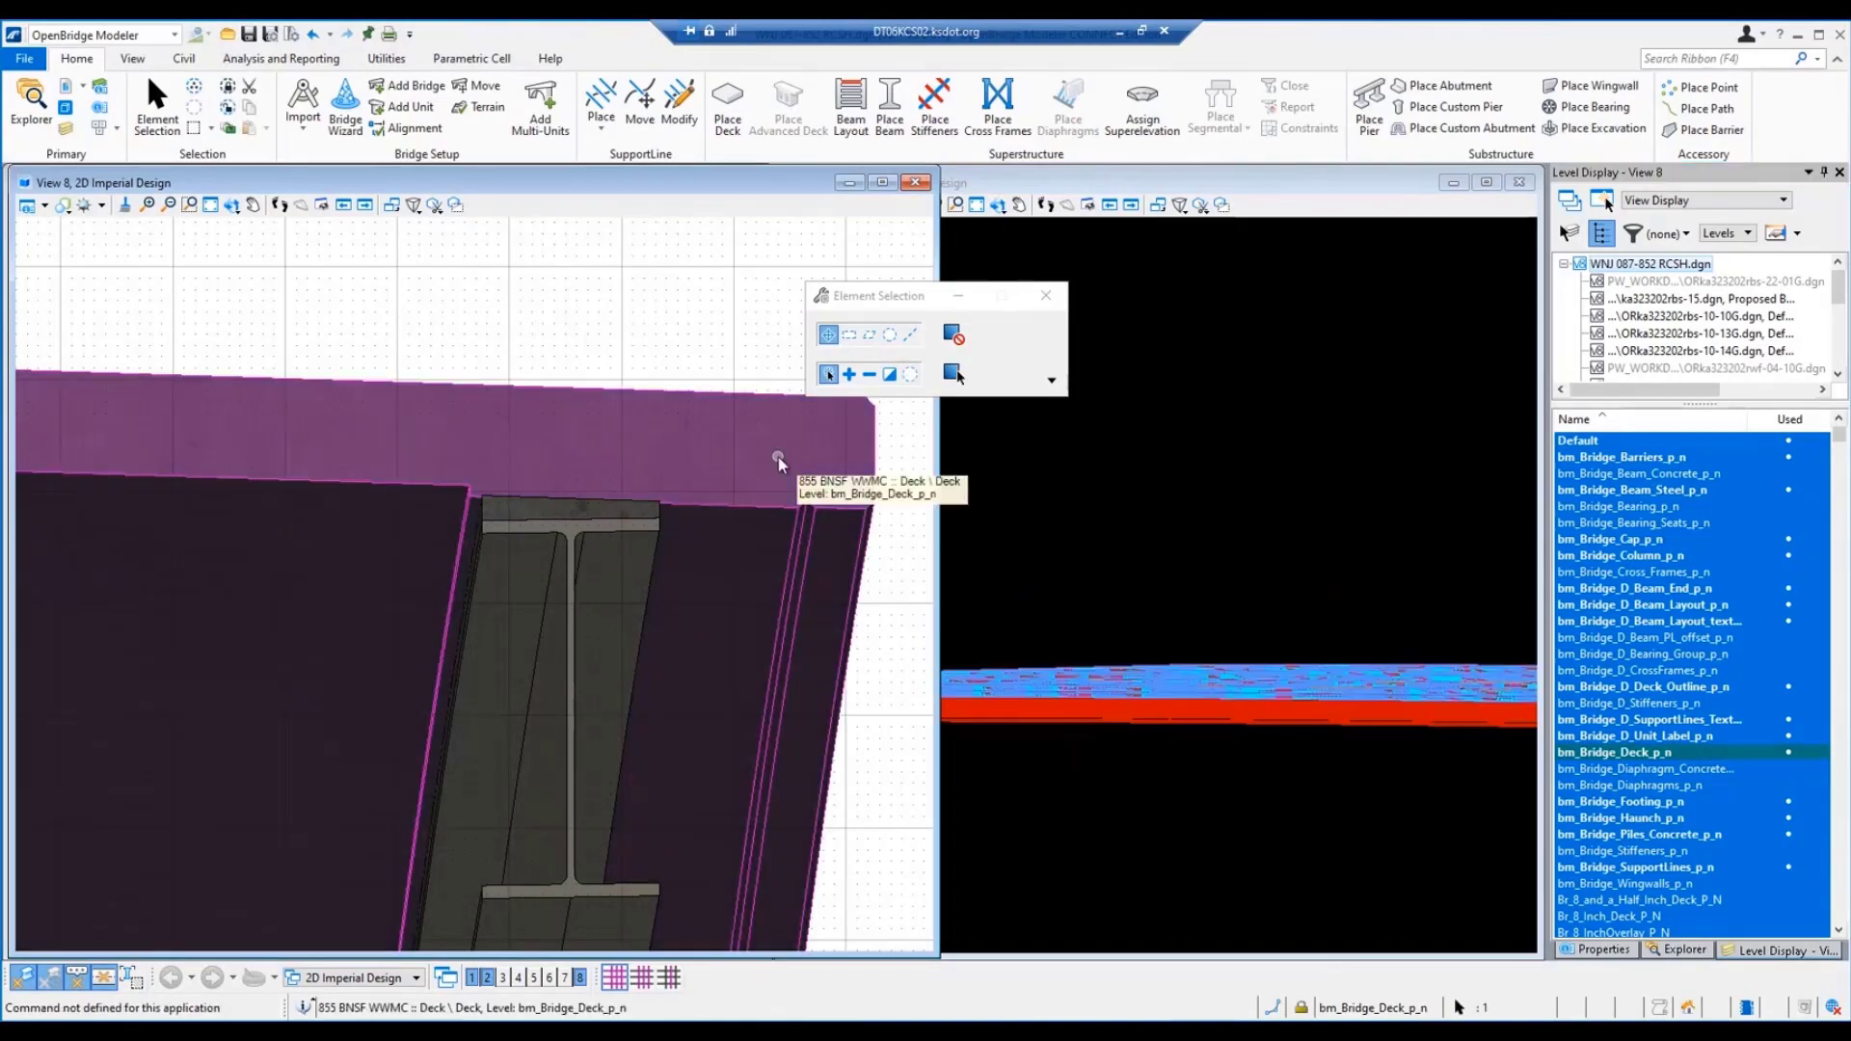
pyautogui.click(1606, 949)
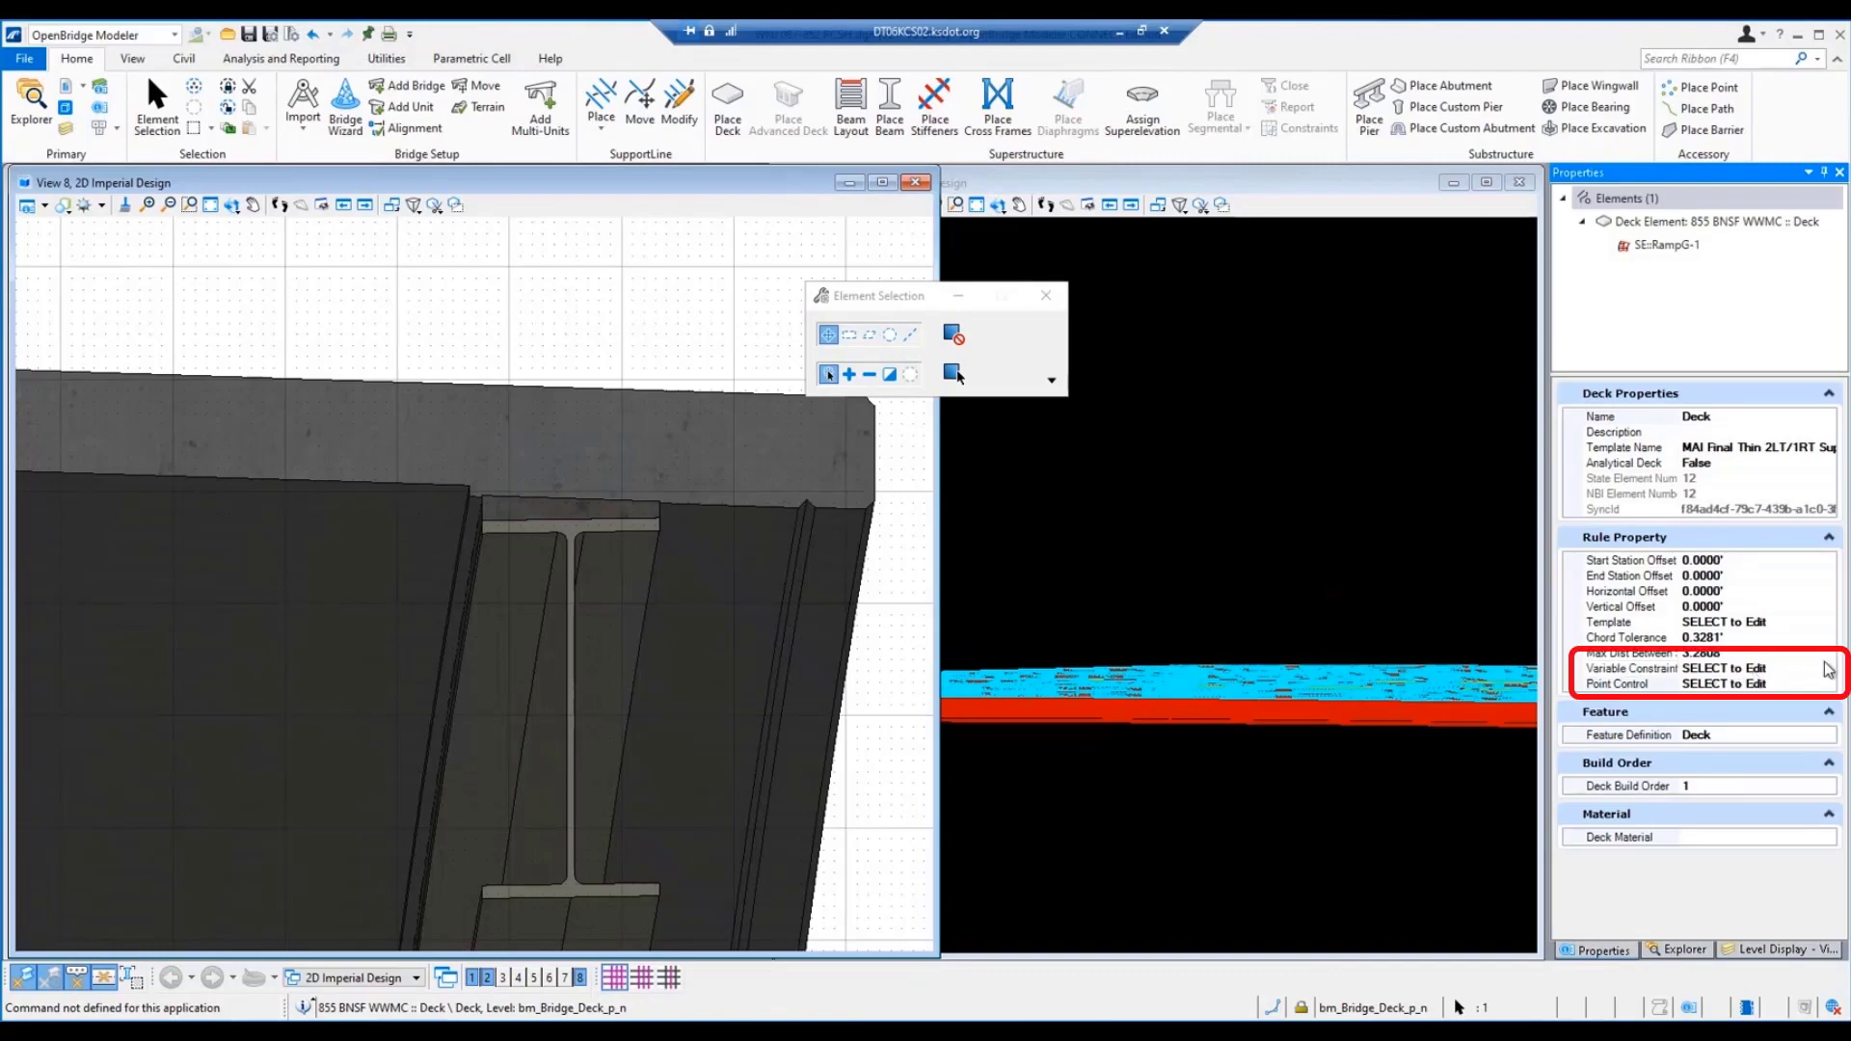
pyautogui.click(1828, 669)
pyautogui.click(1831, 672)
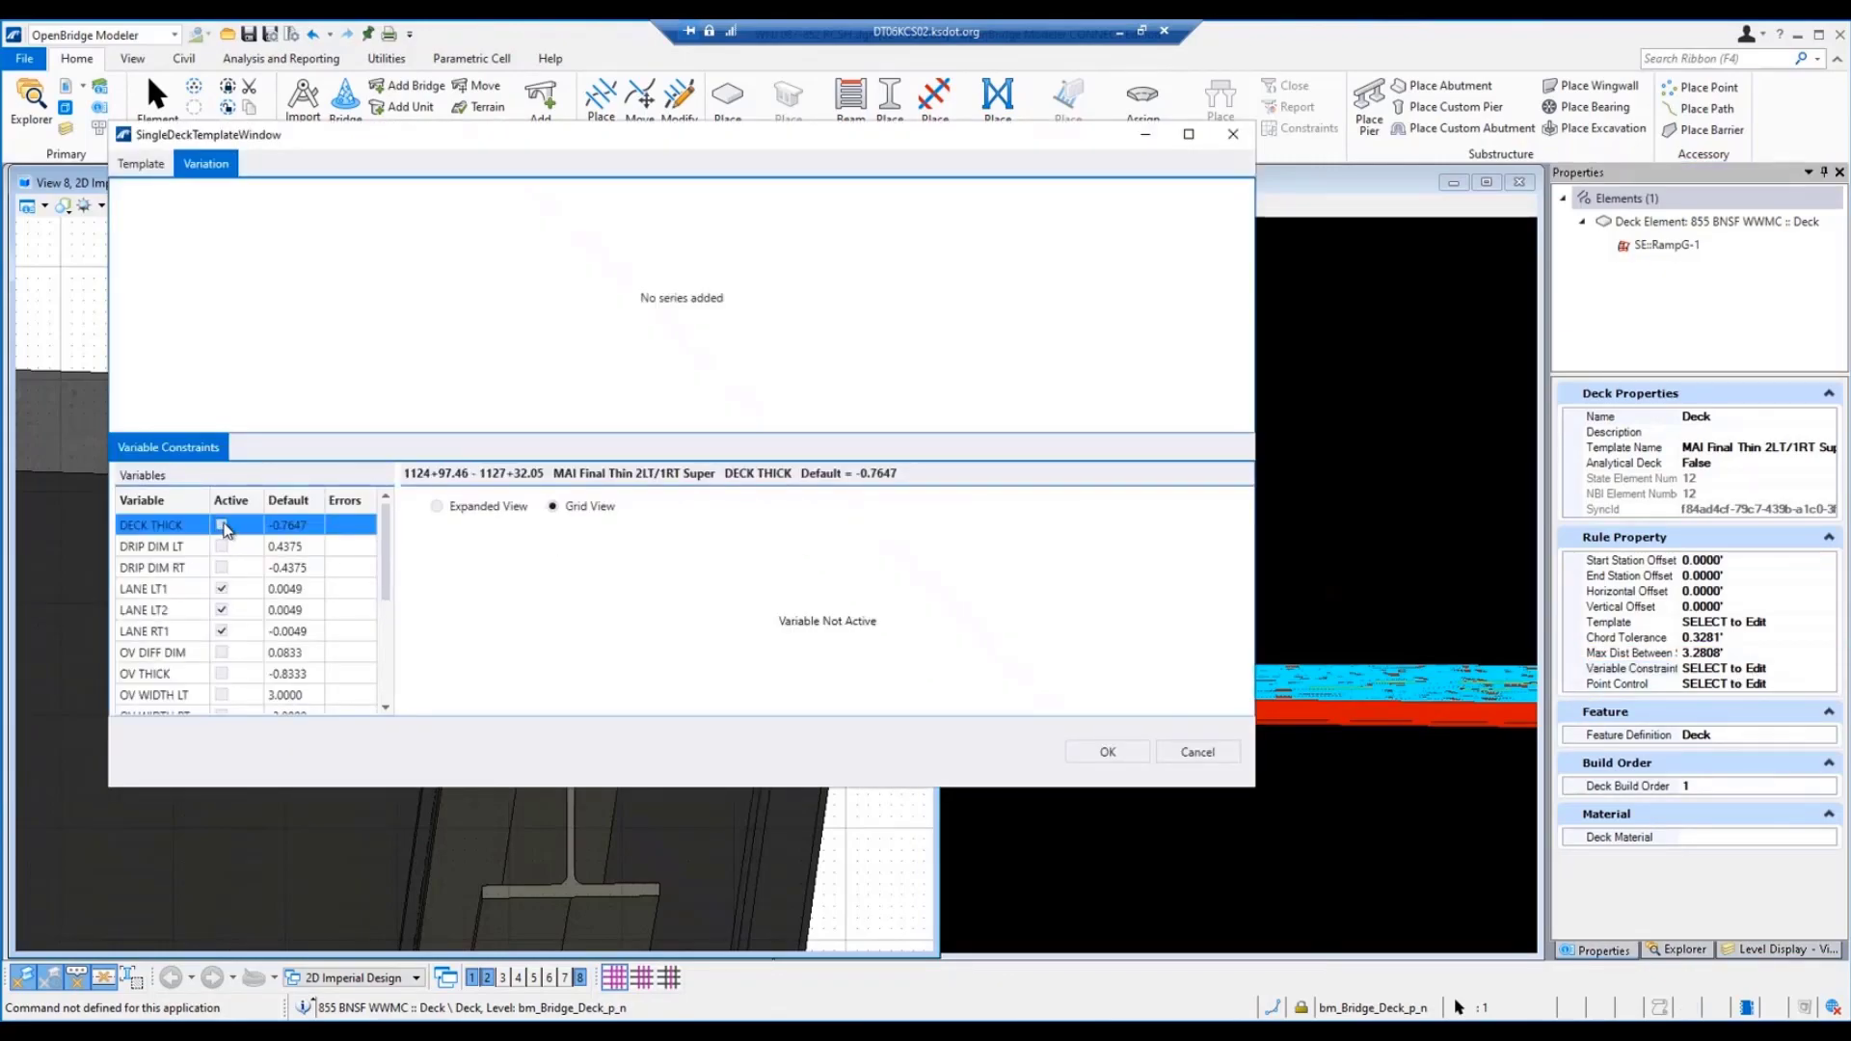
# Step: Activate the DECK THICK variable and add a constraint section for it starting from SupportLine1
pyautogui.click(181, 528)
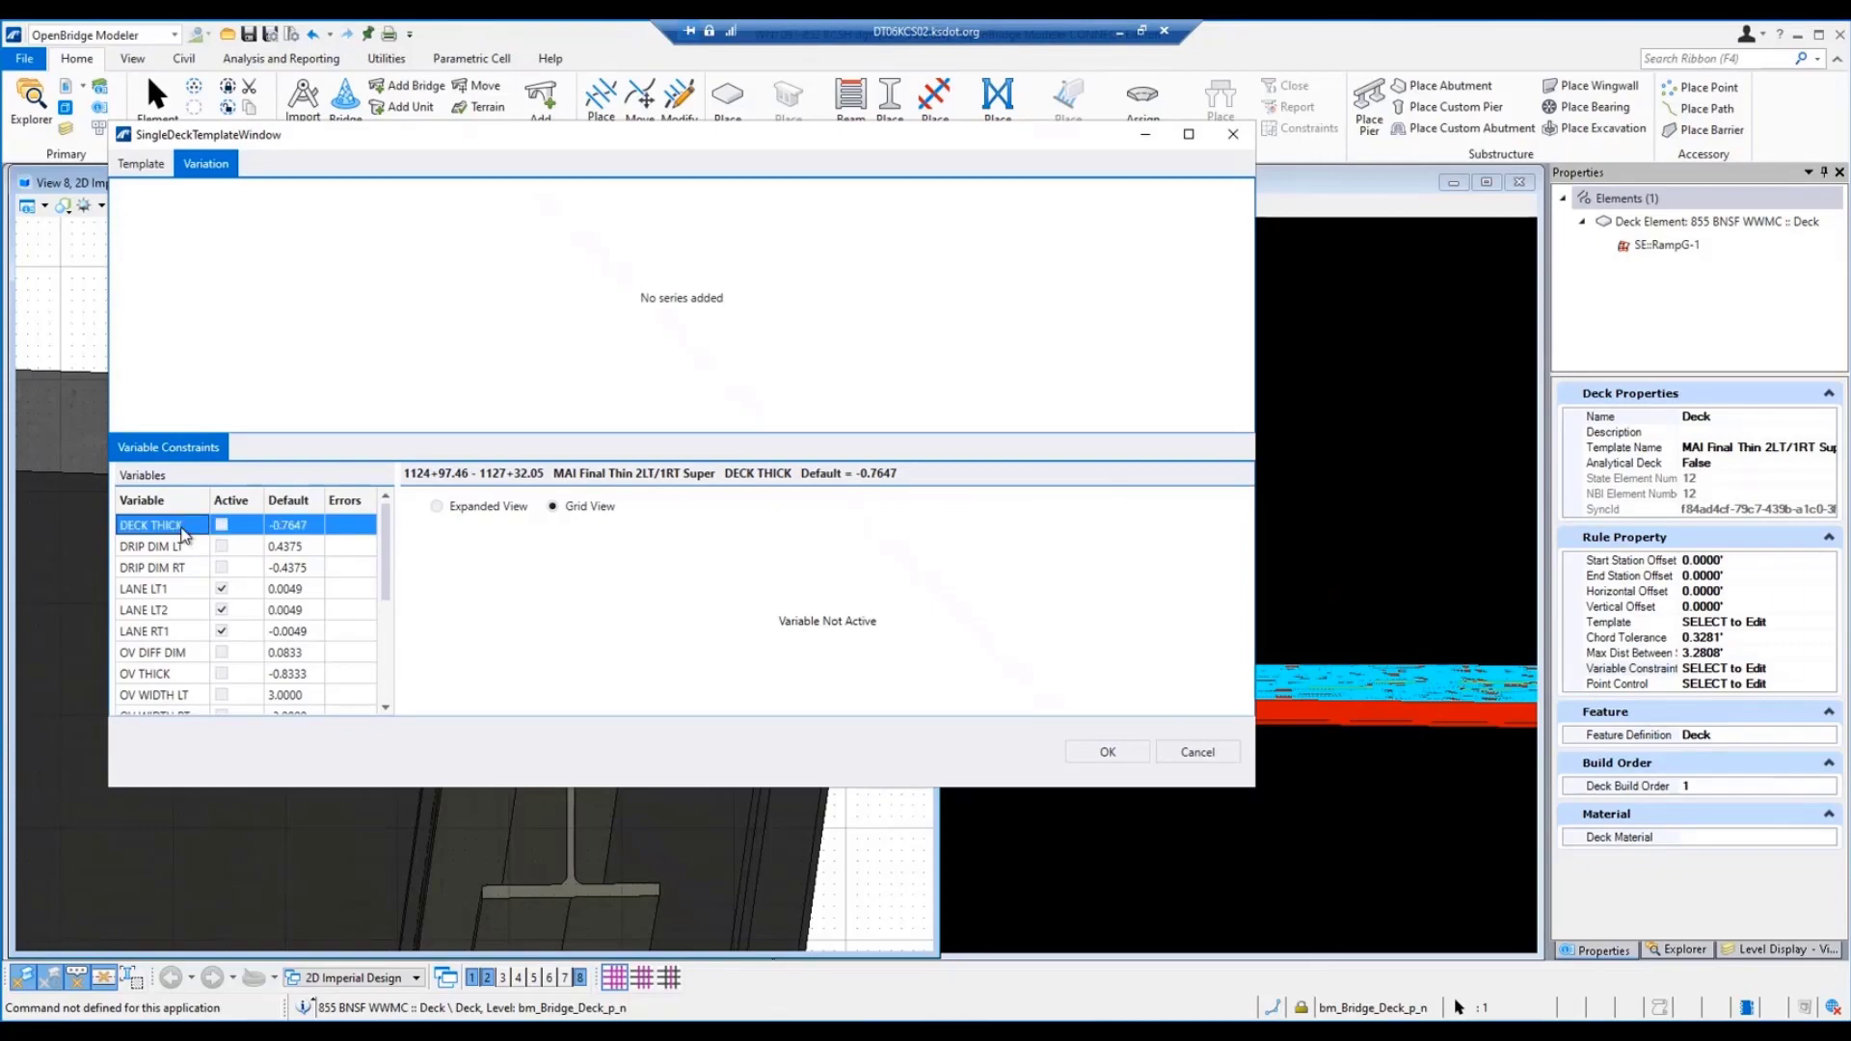
pyautogui.click(221, 526)
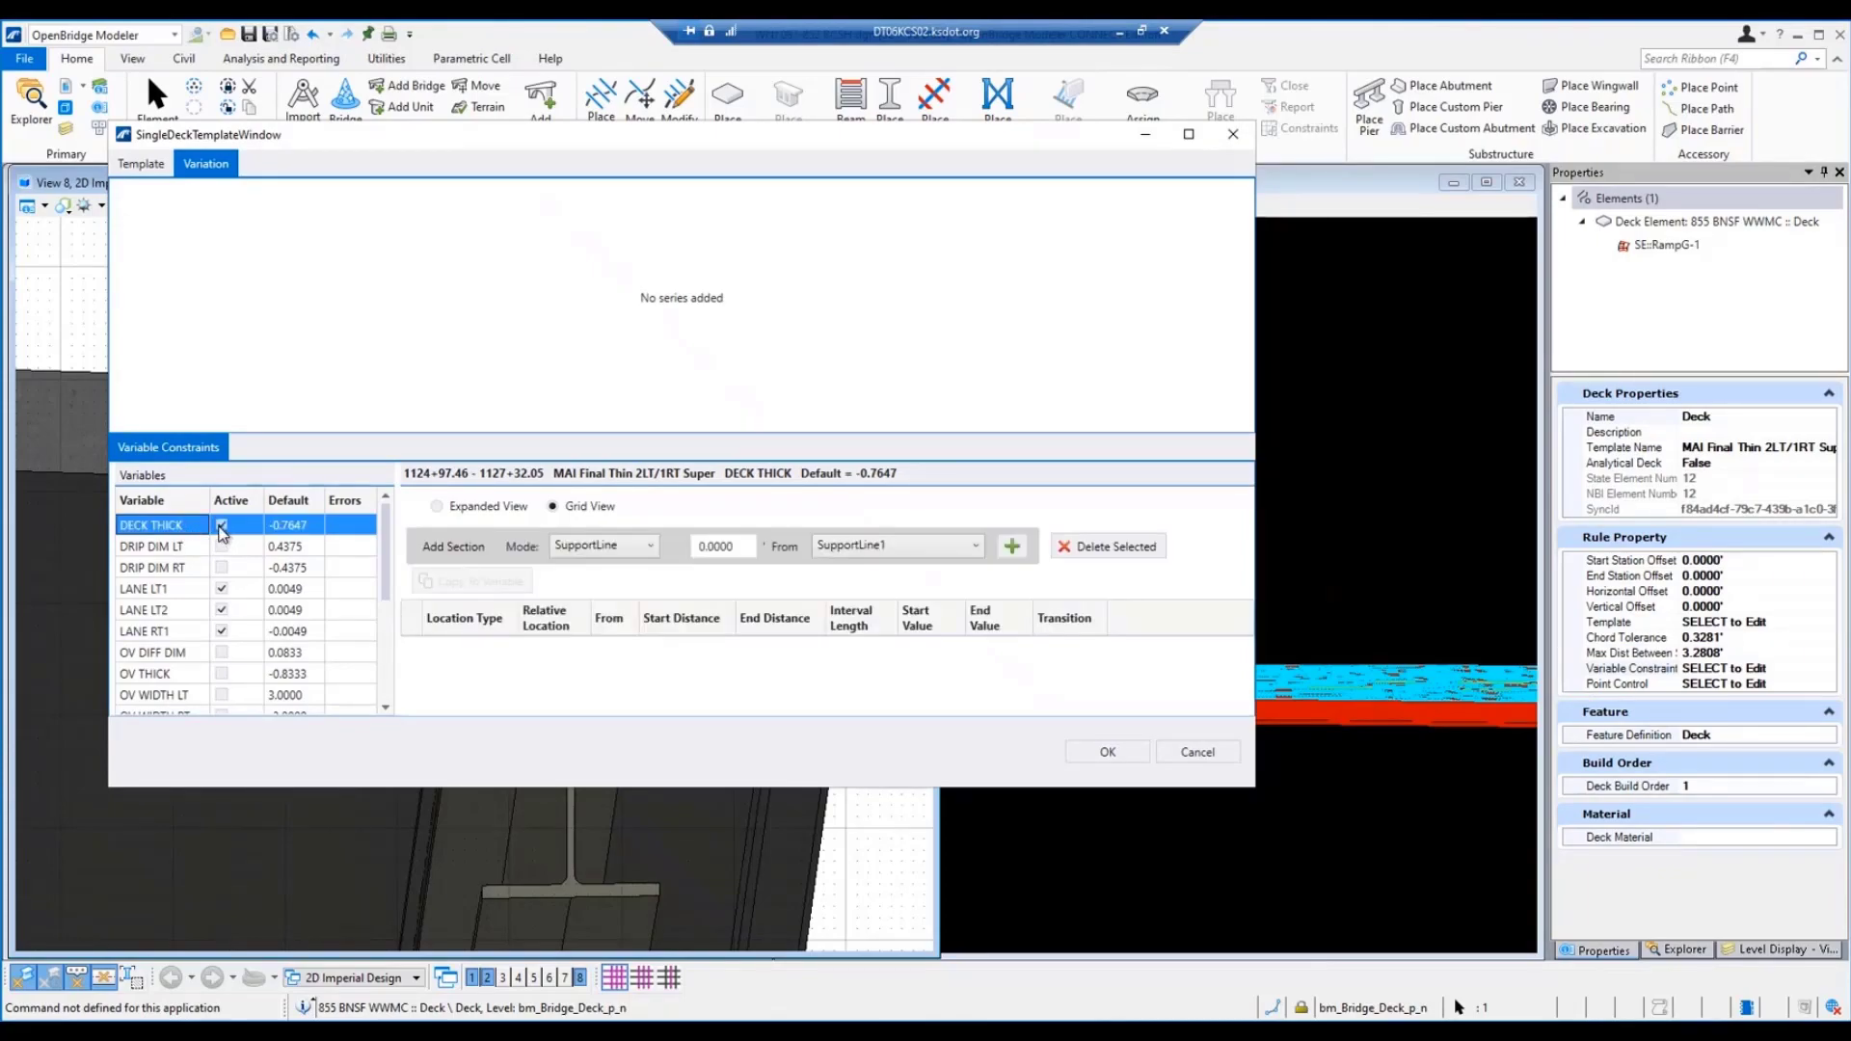
pyautogui.click(1012, 546)
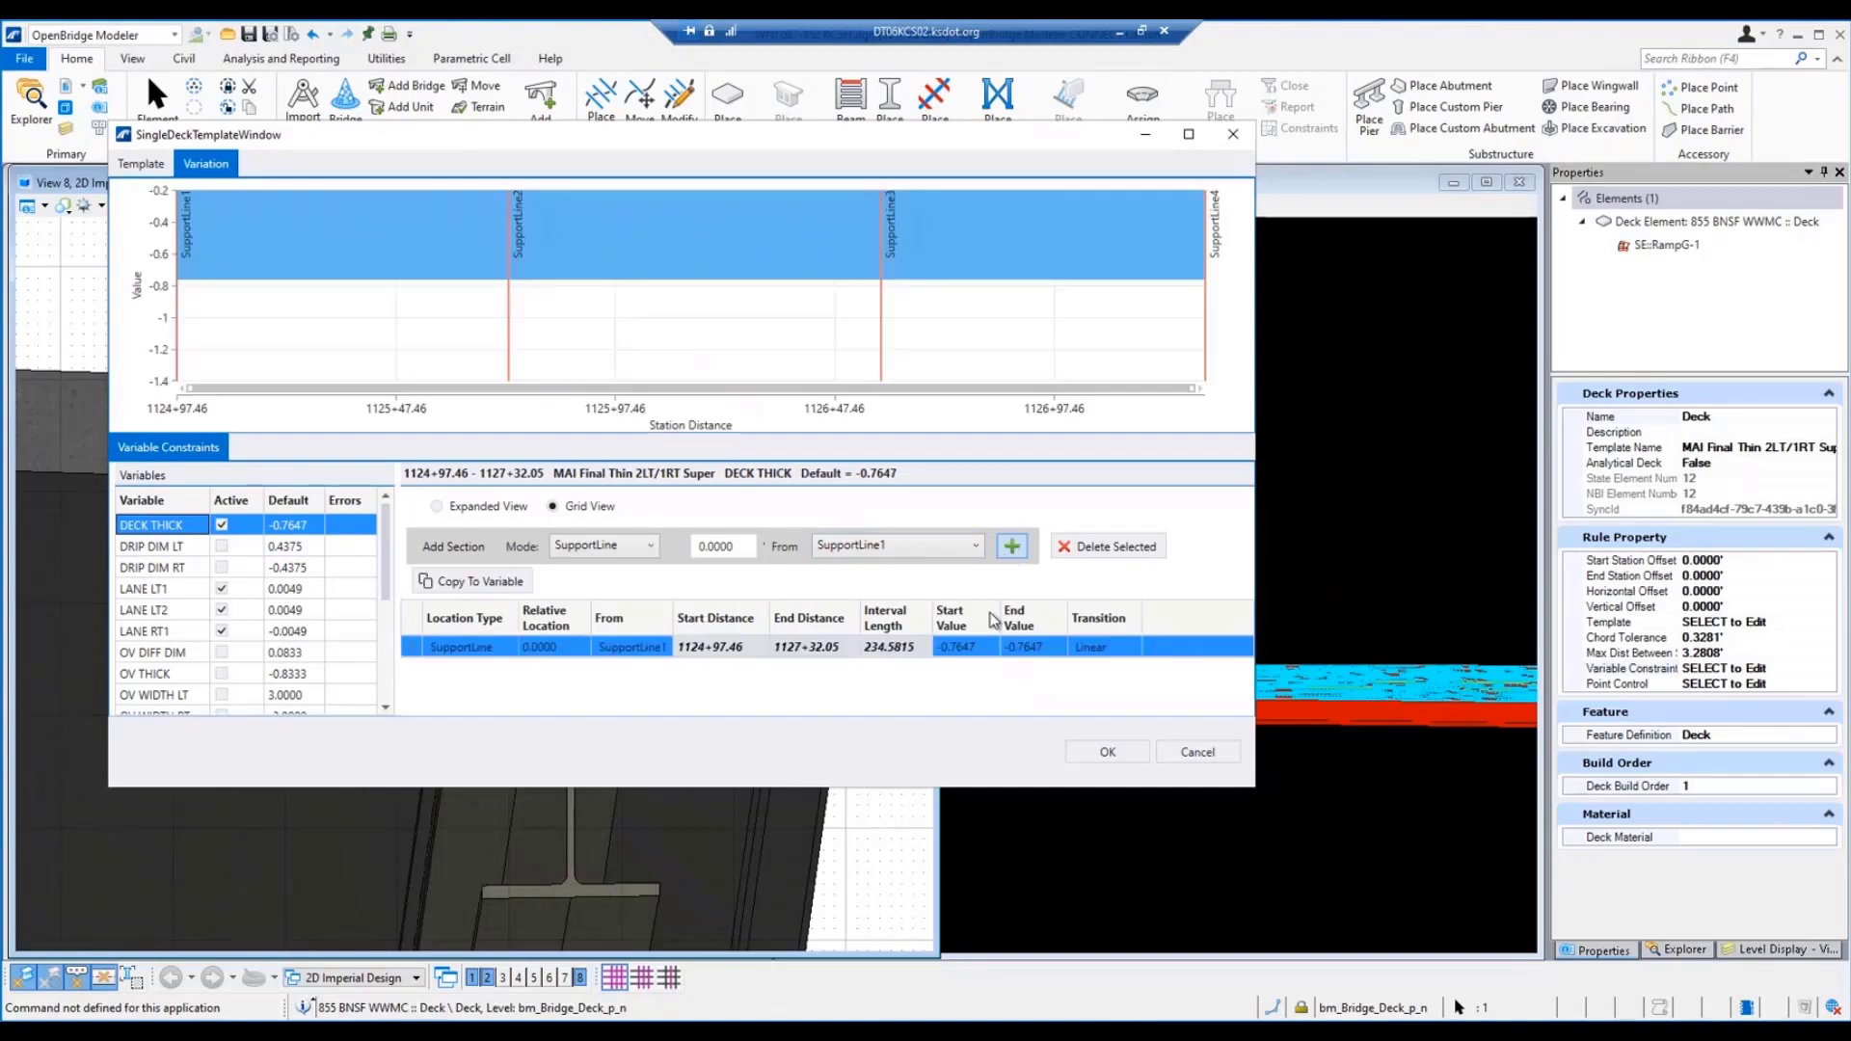
# Step: Set both the start and end values of the DECK THICK section to -0.70833 and apply the change to the deck
pyautogui.click(981, 657)
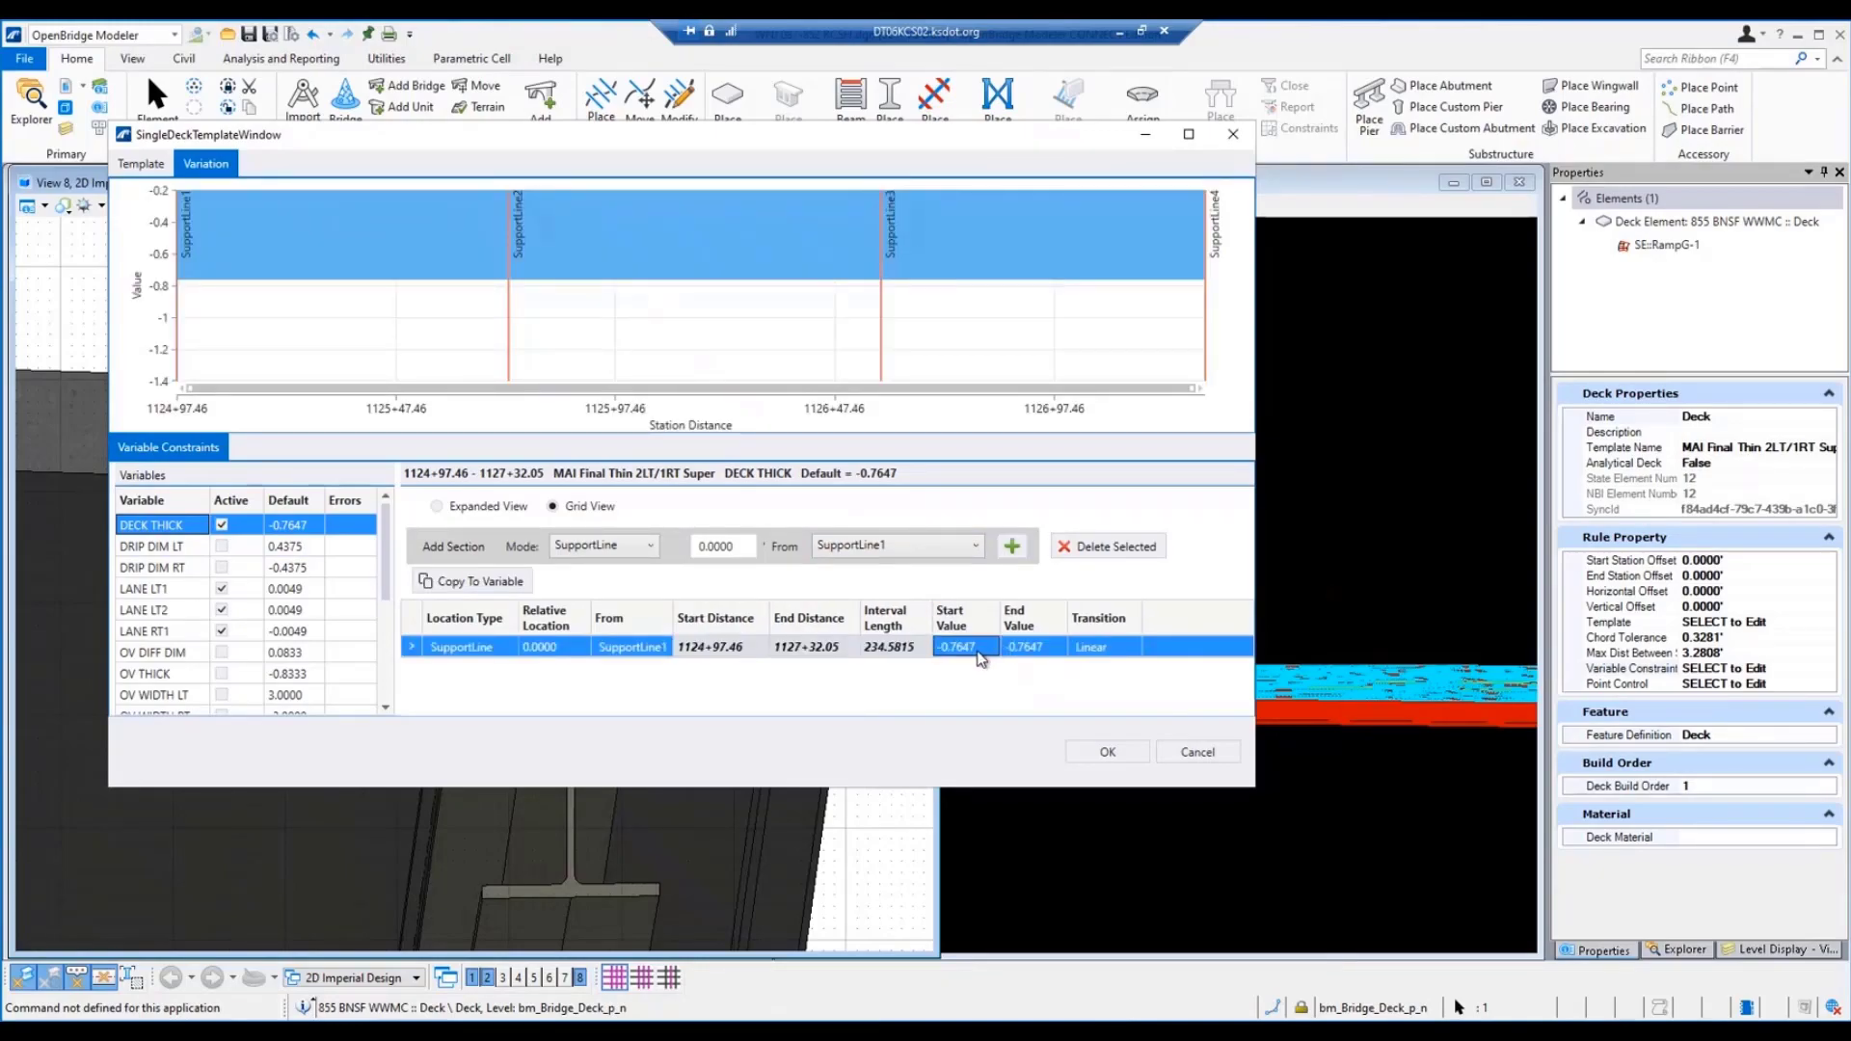
pyautogui.write('-')
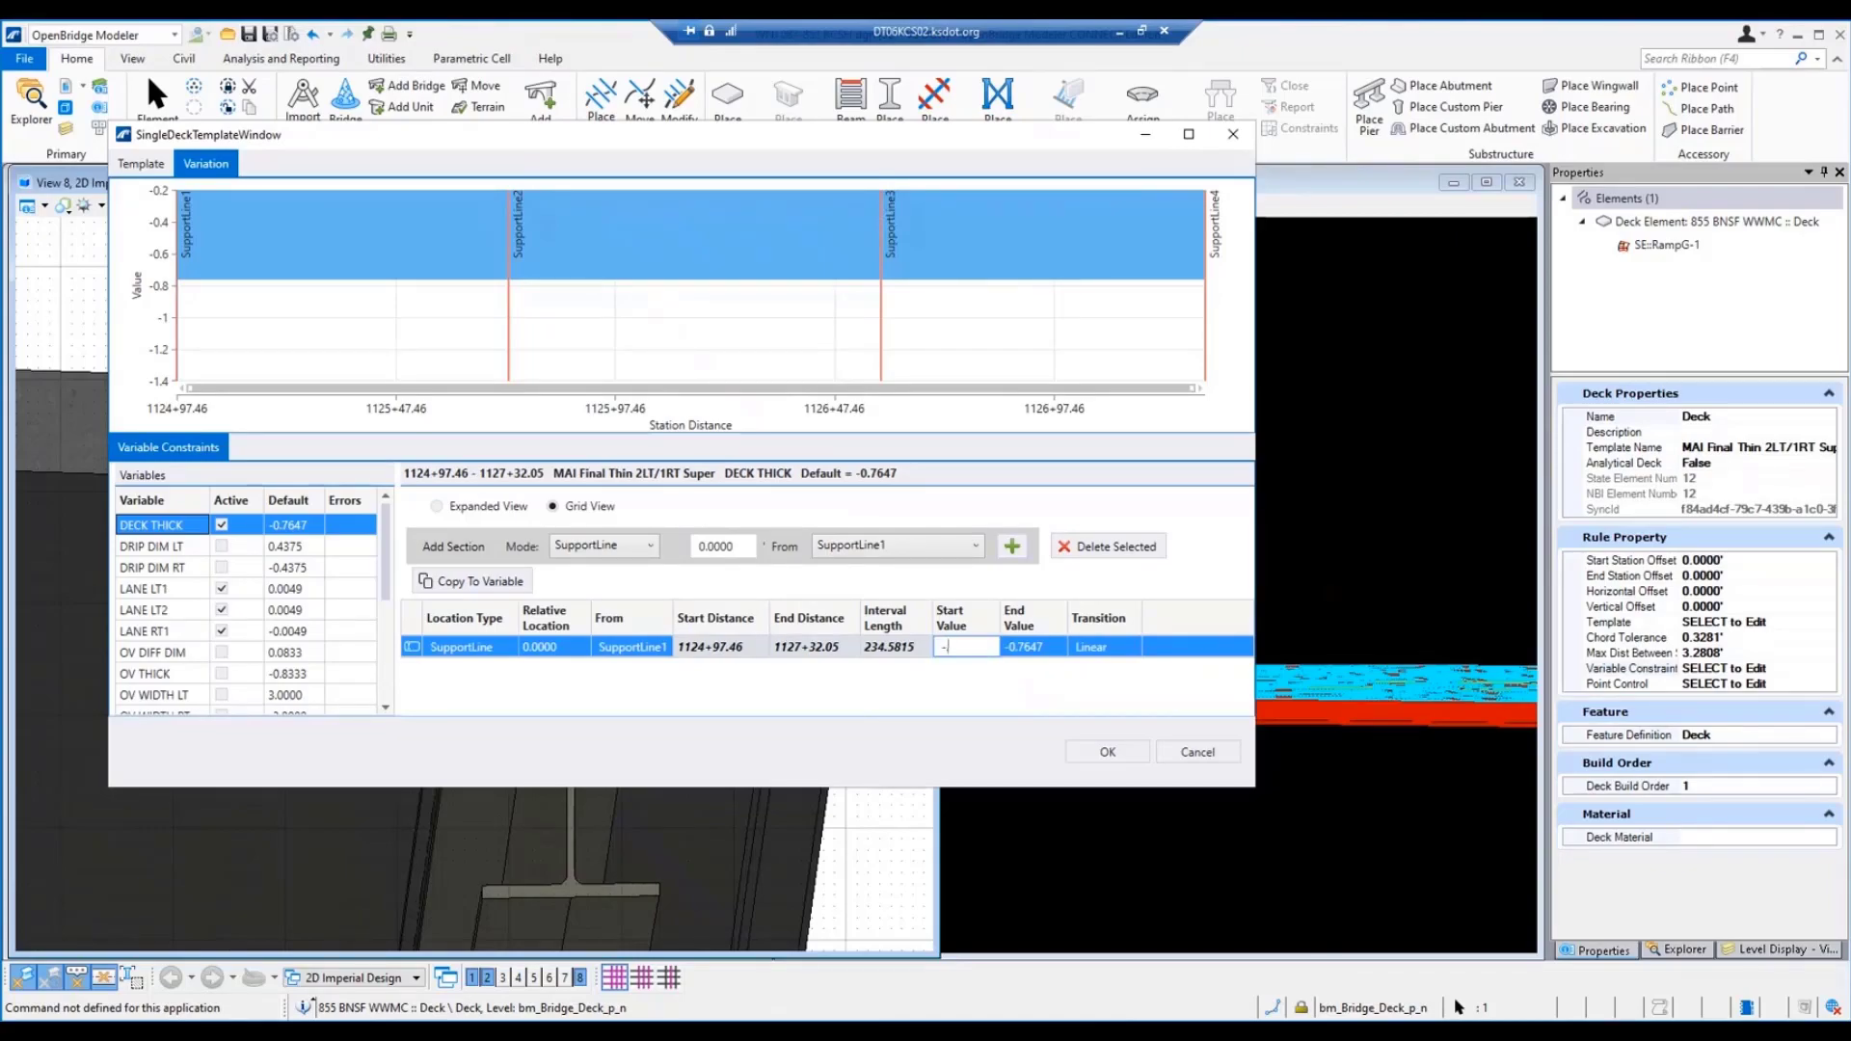
pyautogui.write('.70833')
pyautogui.press('Tab')
pyautogui.write('-')
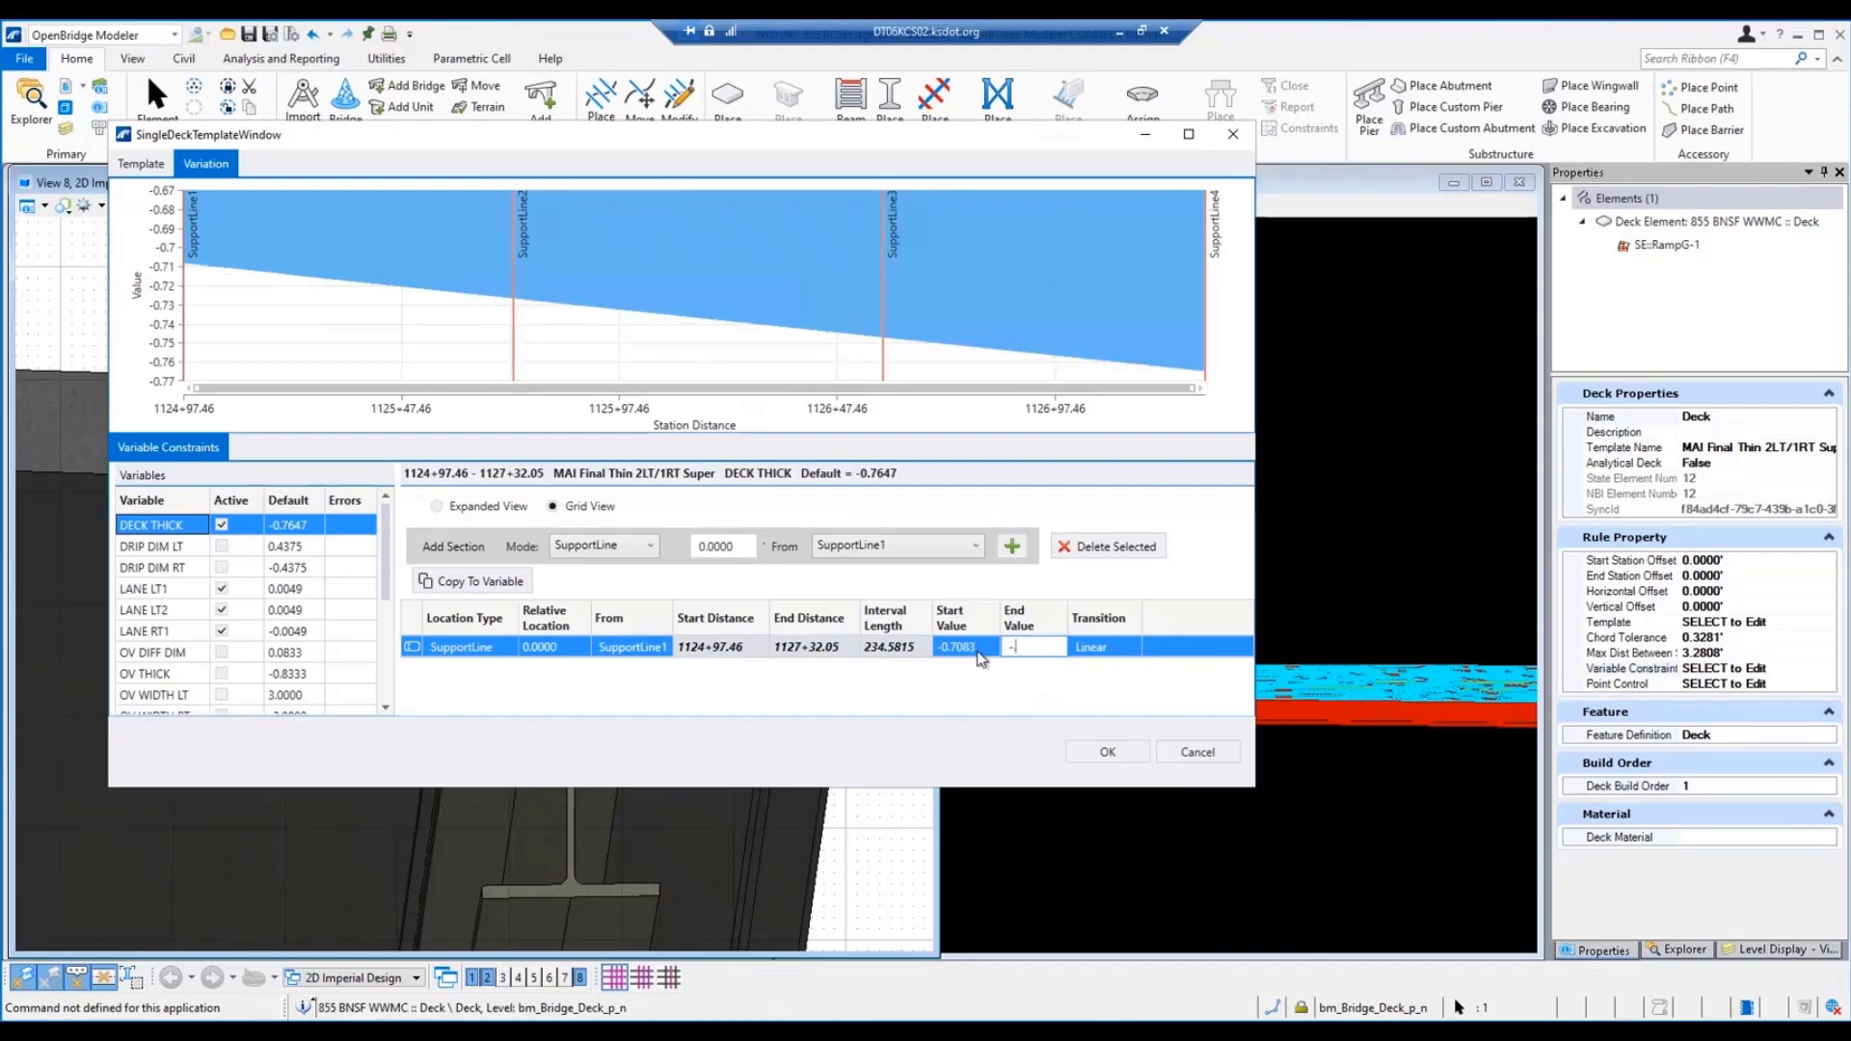
pyautogui.write('.70833')
pyautogui.press('Tab')
pyautogui.click(1107, 752)
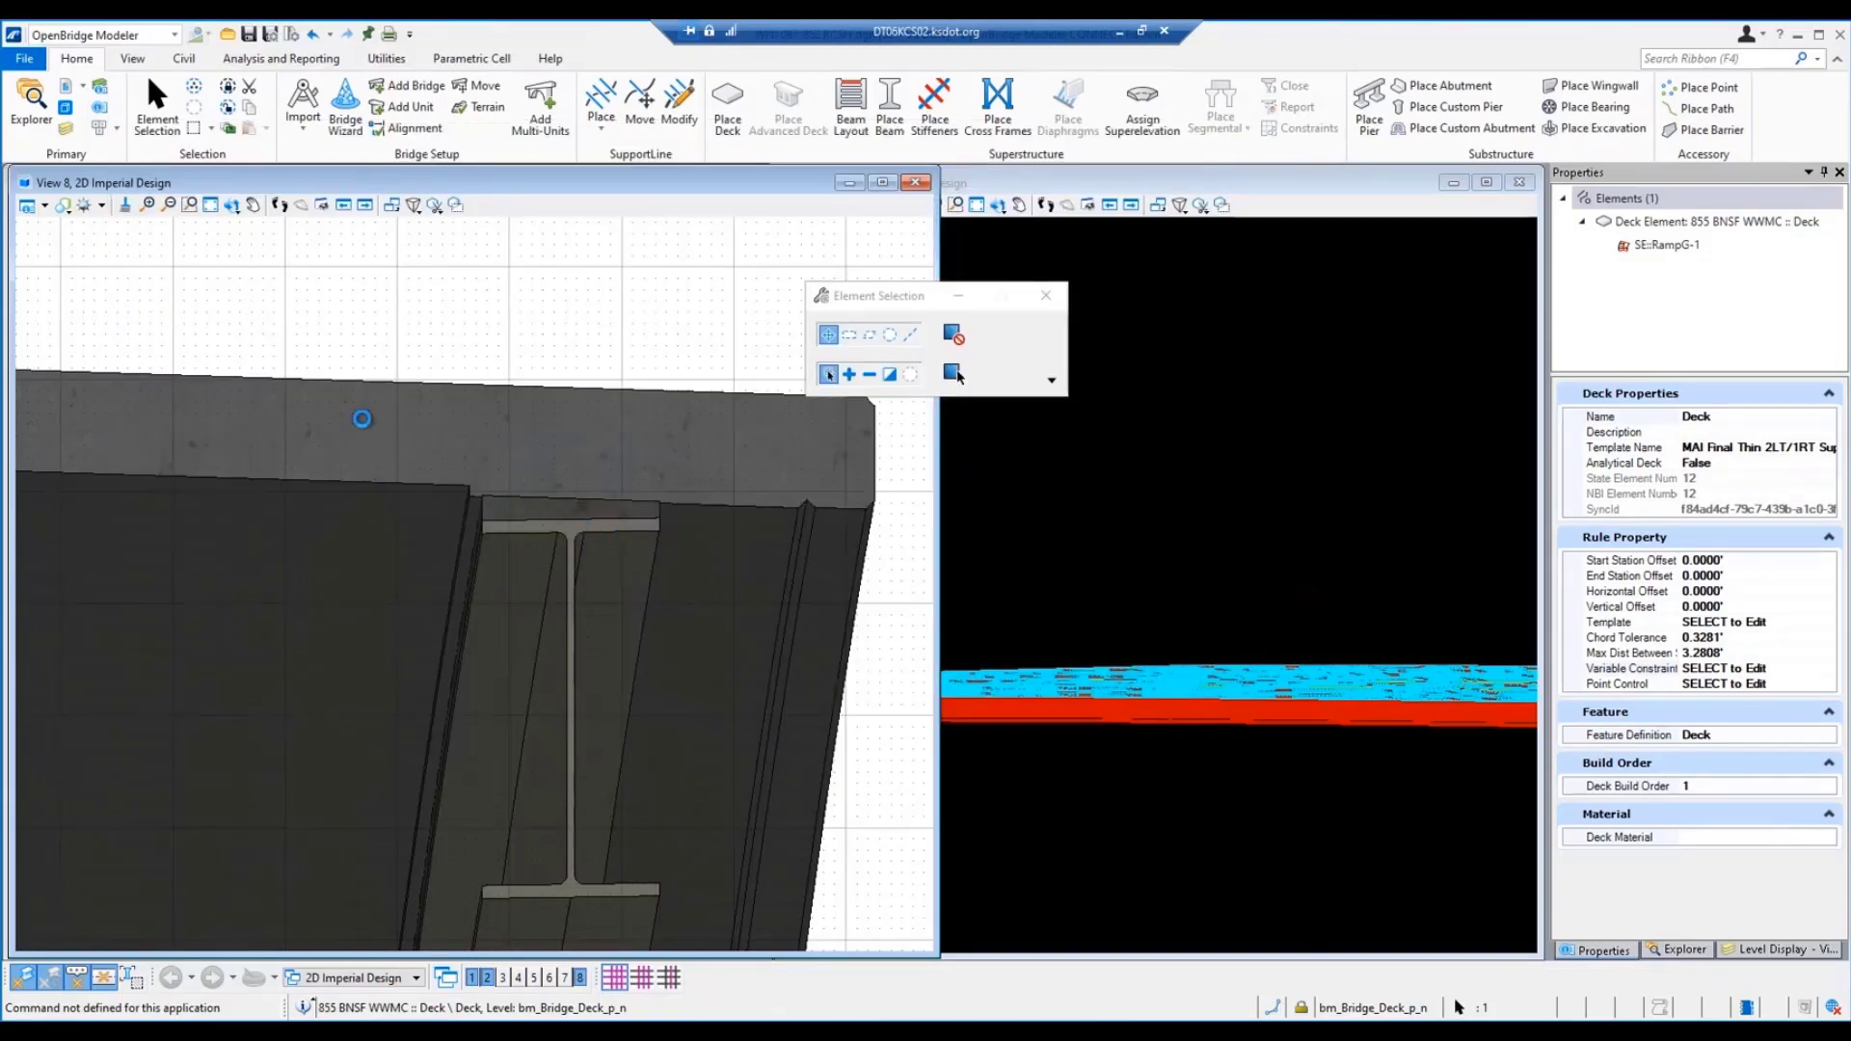
# Step: Reopen the deck's variable constraints and review the DRIP DIM LT and DRIP DIM RT variables
pyautogui.click(1822, 684)
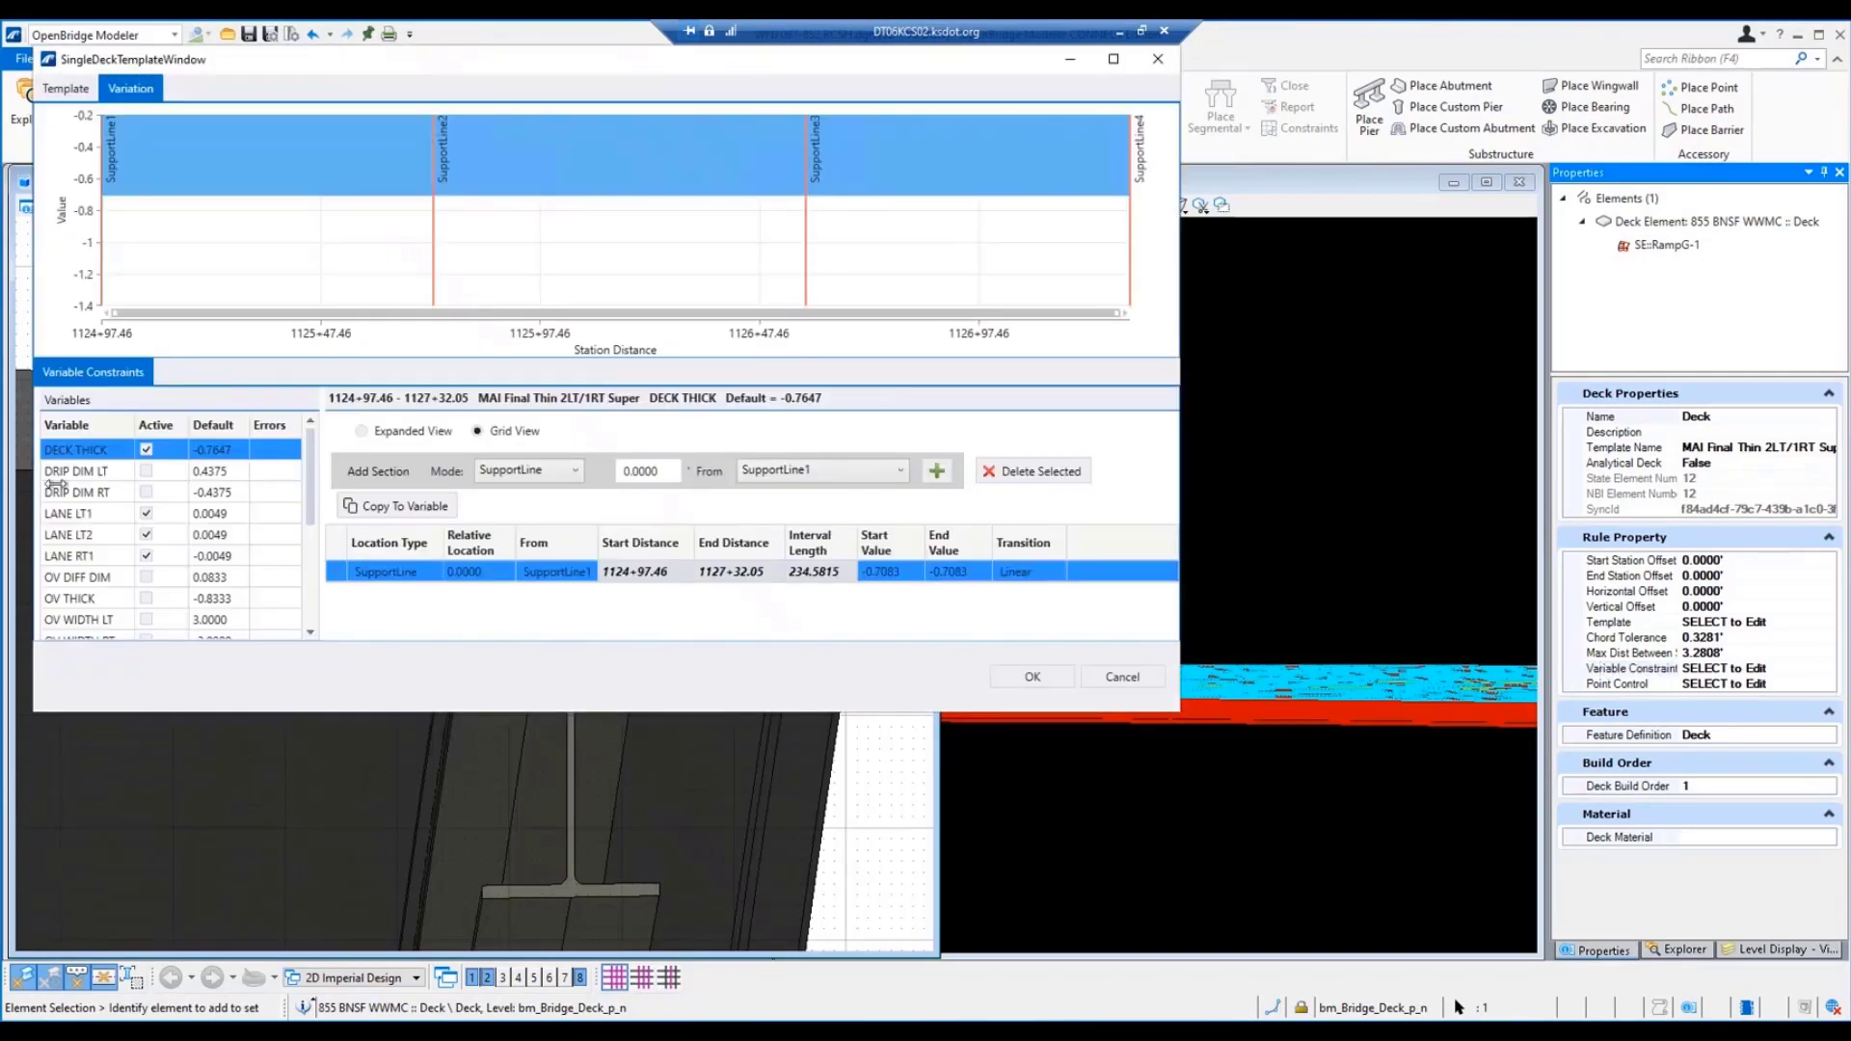
pyautogui.click(112, 473)
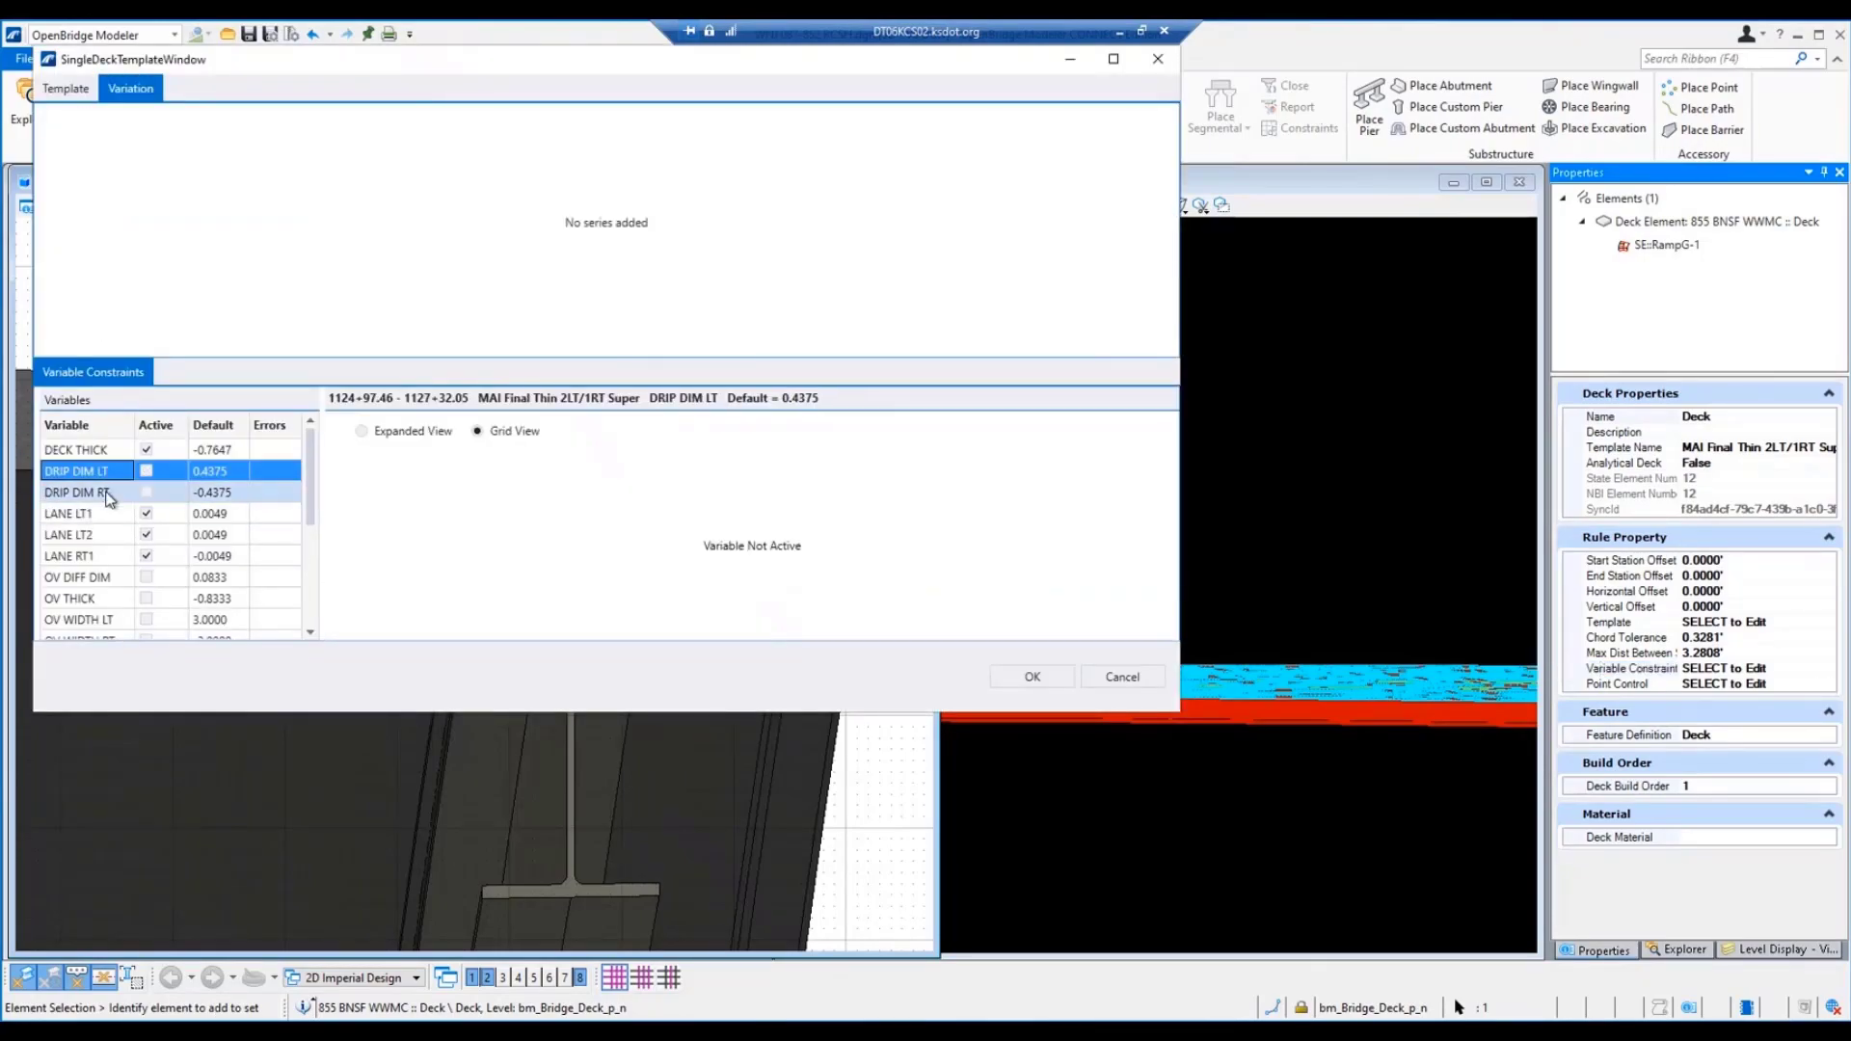
pyautogui.click(109, 494)
pyautogui.click(99, 474)
pyautogui.click(97, 494)
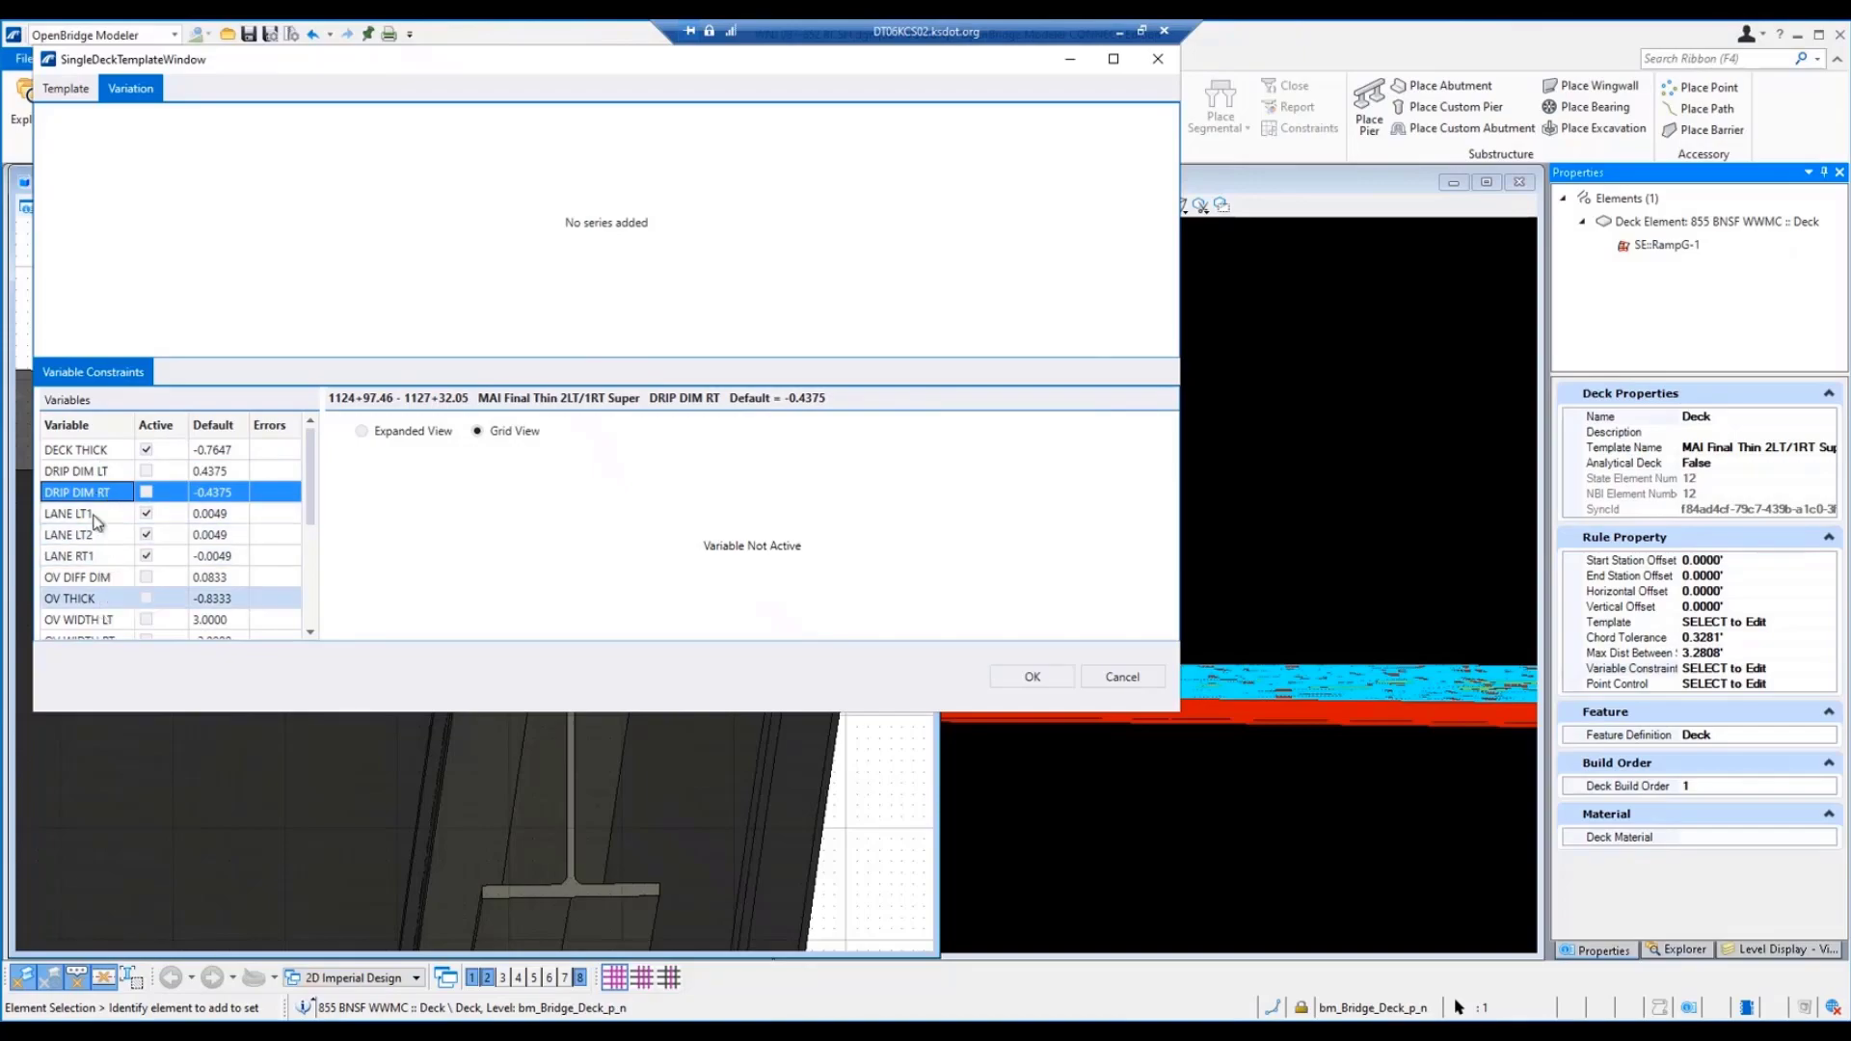
# Step: Activate the OV DIFF DIM variable and add a section from SupportLine1 with start and end values of 0.0417
pyautogui.click(96, 578)
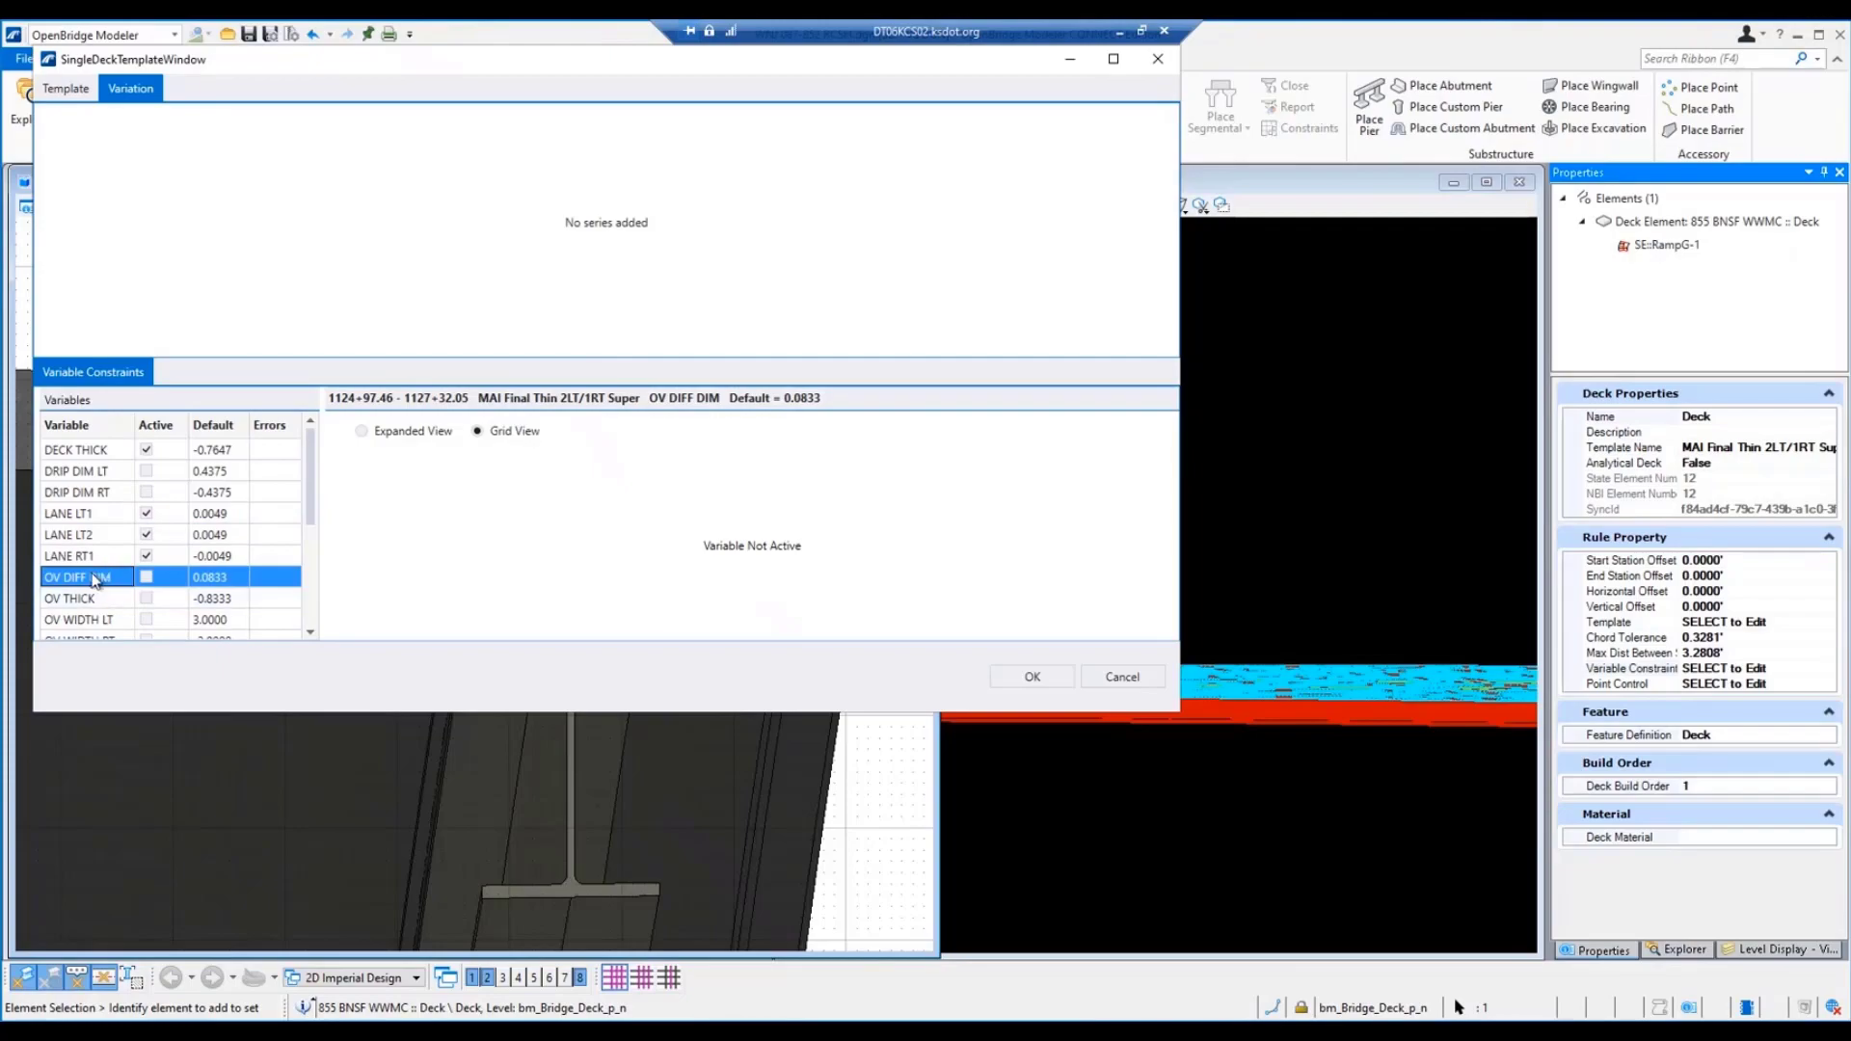
pyautogui.click(147, 576)
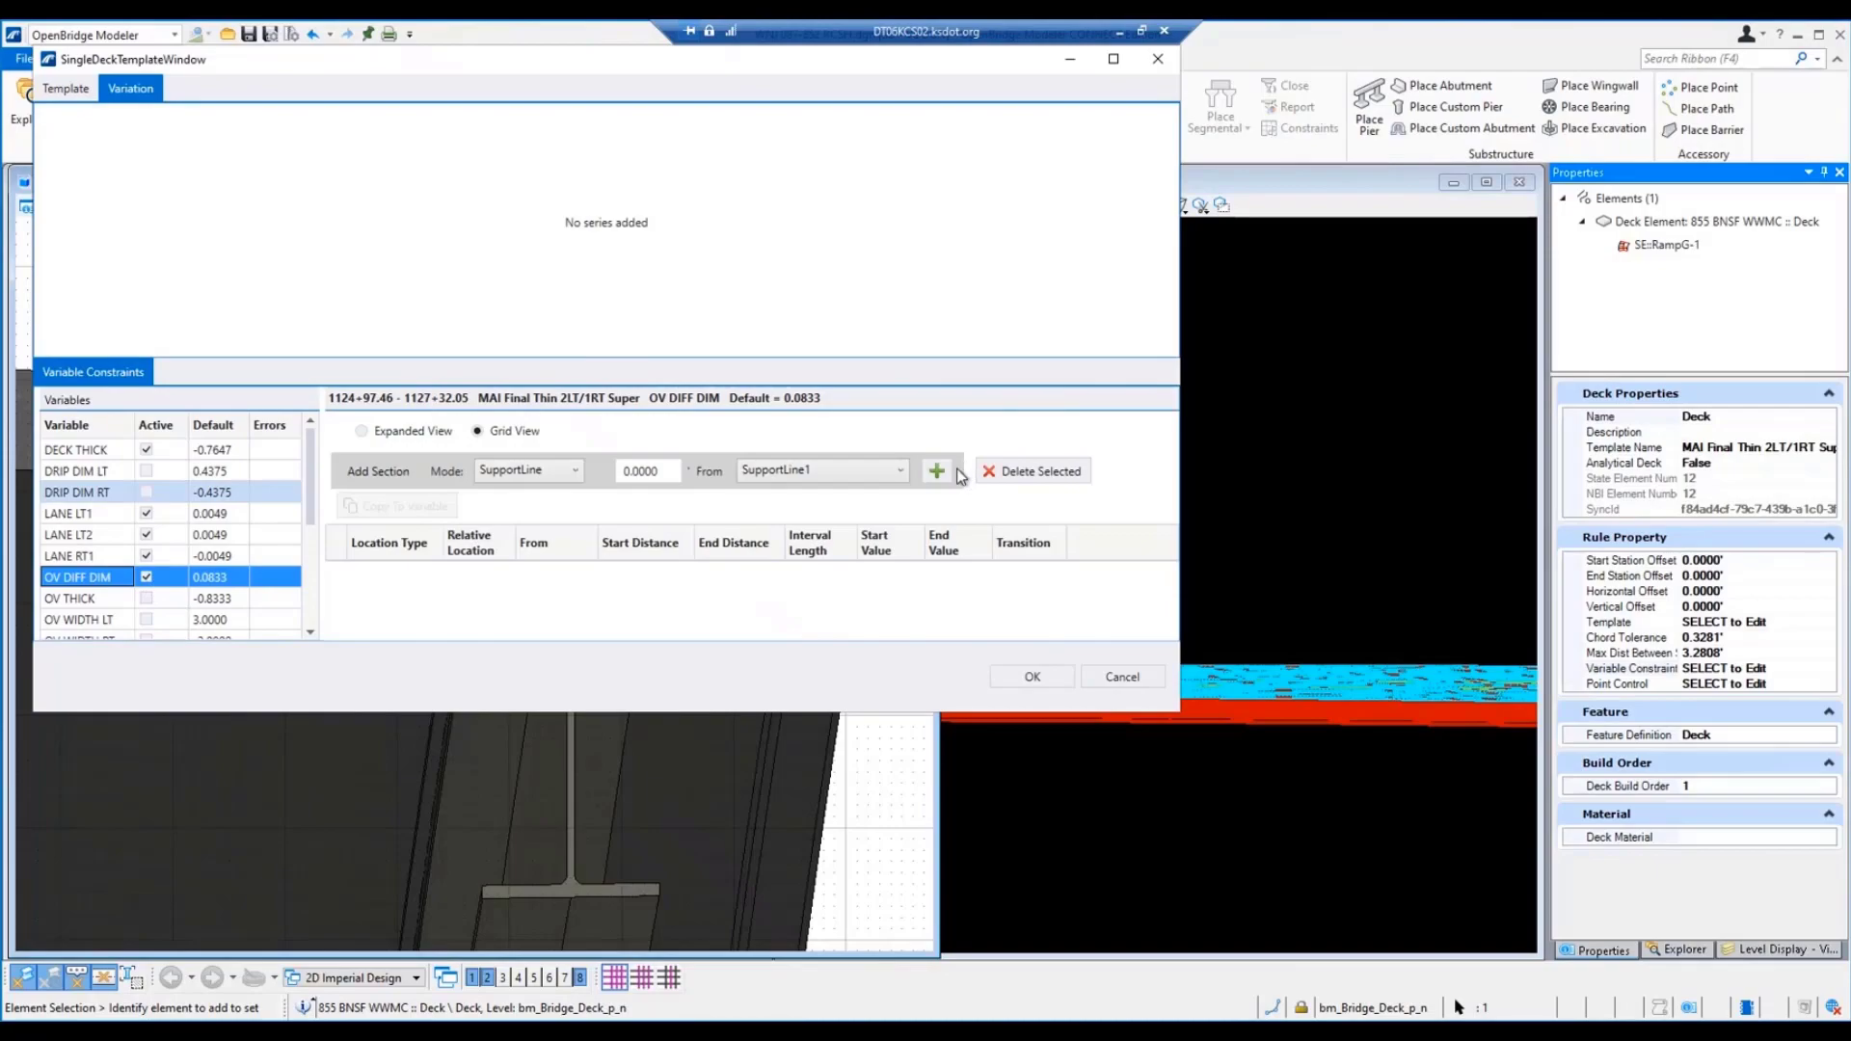
pyautogui.click(938, 471)
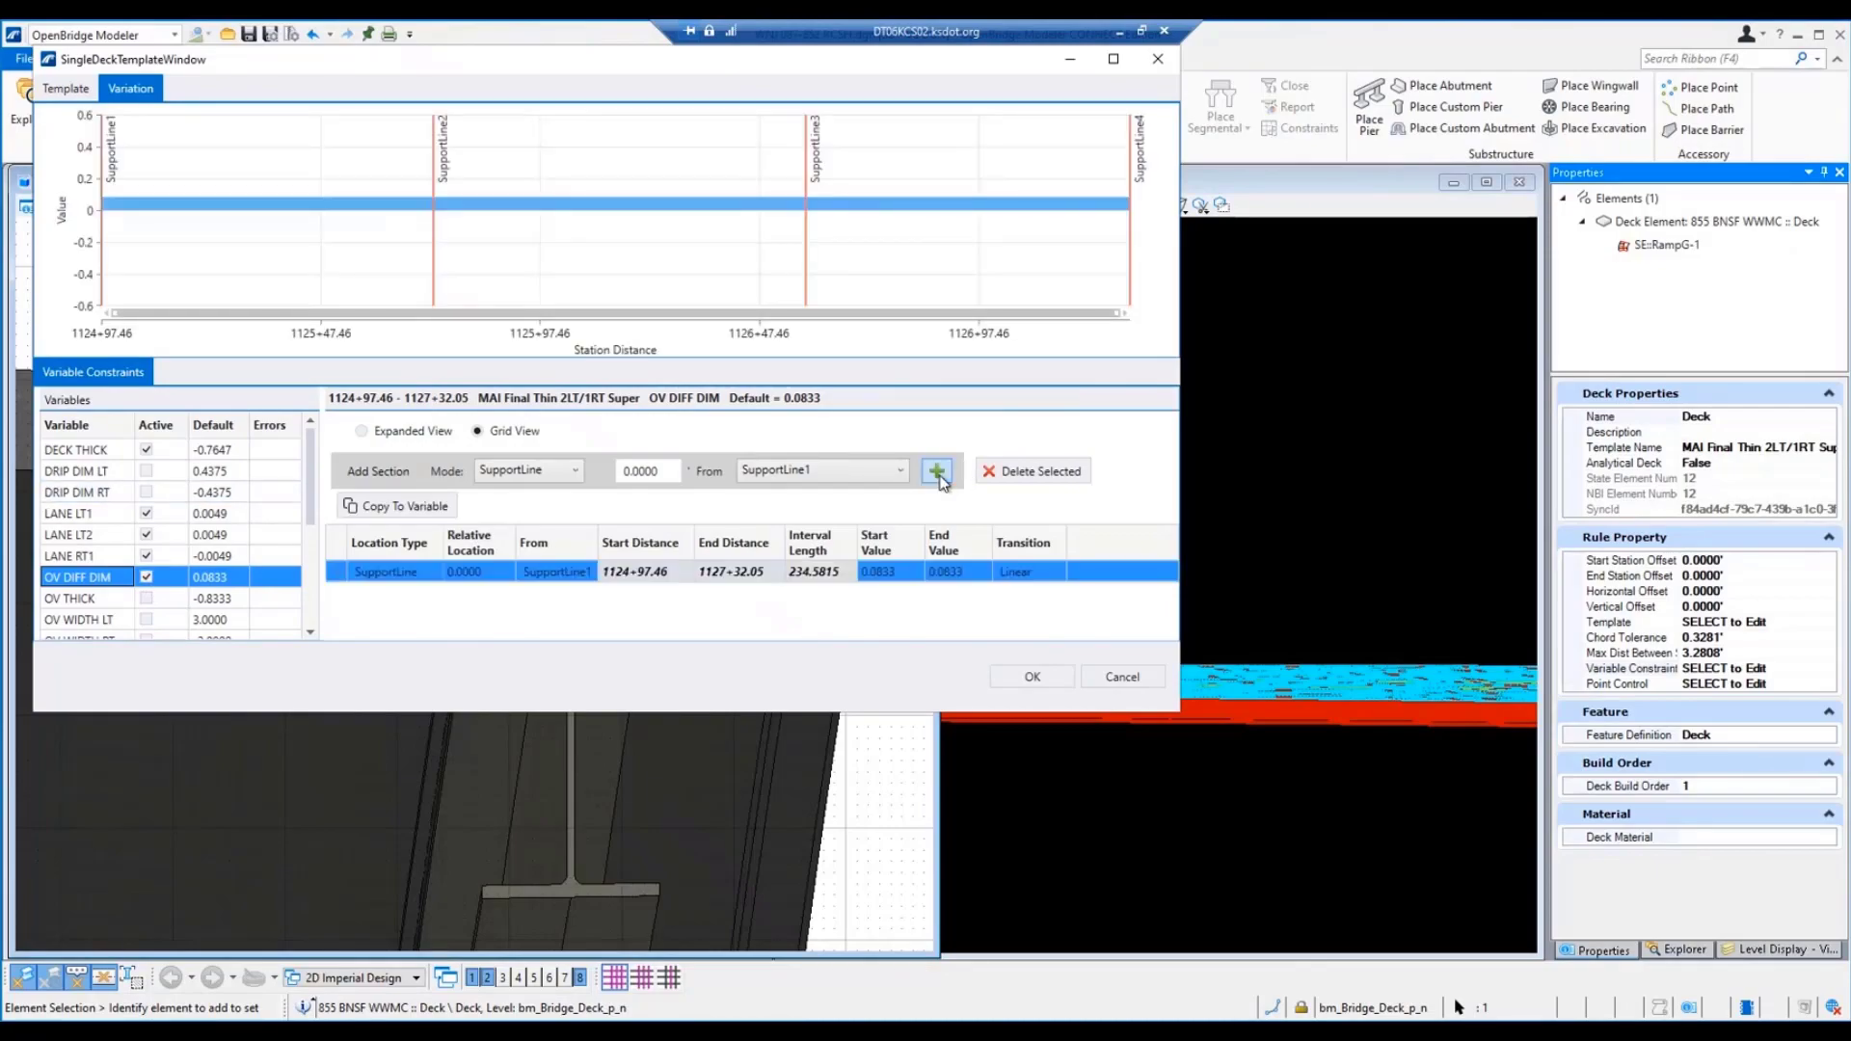
pyautogui.click(906, 580)
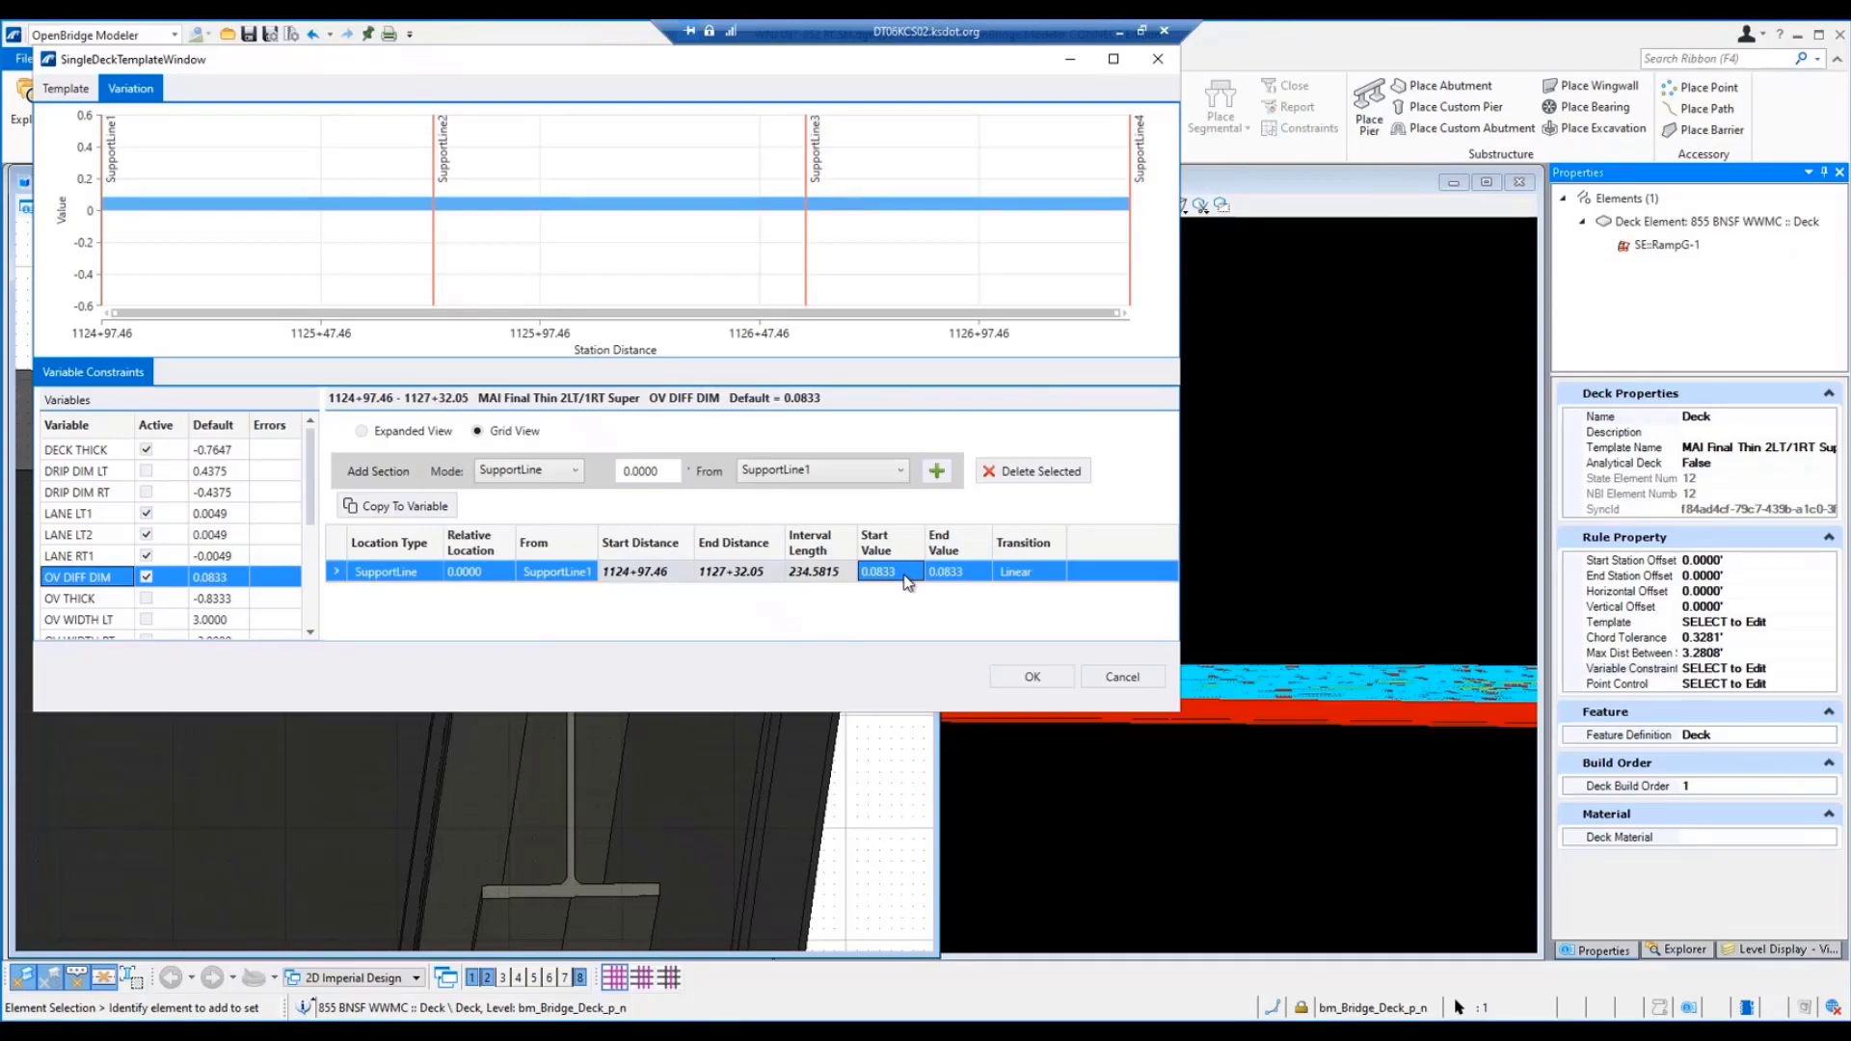
pyautogui.write('0.0417')
pyautogui.press('Tab')
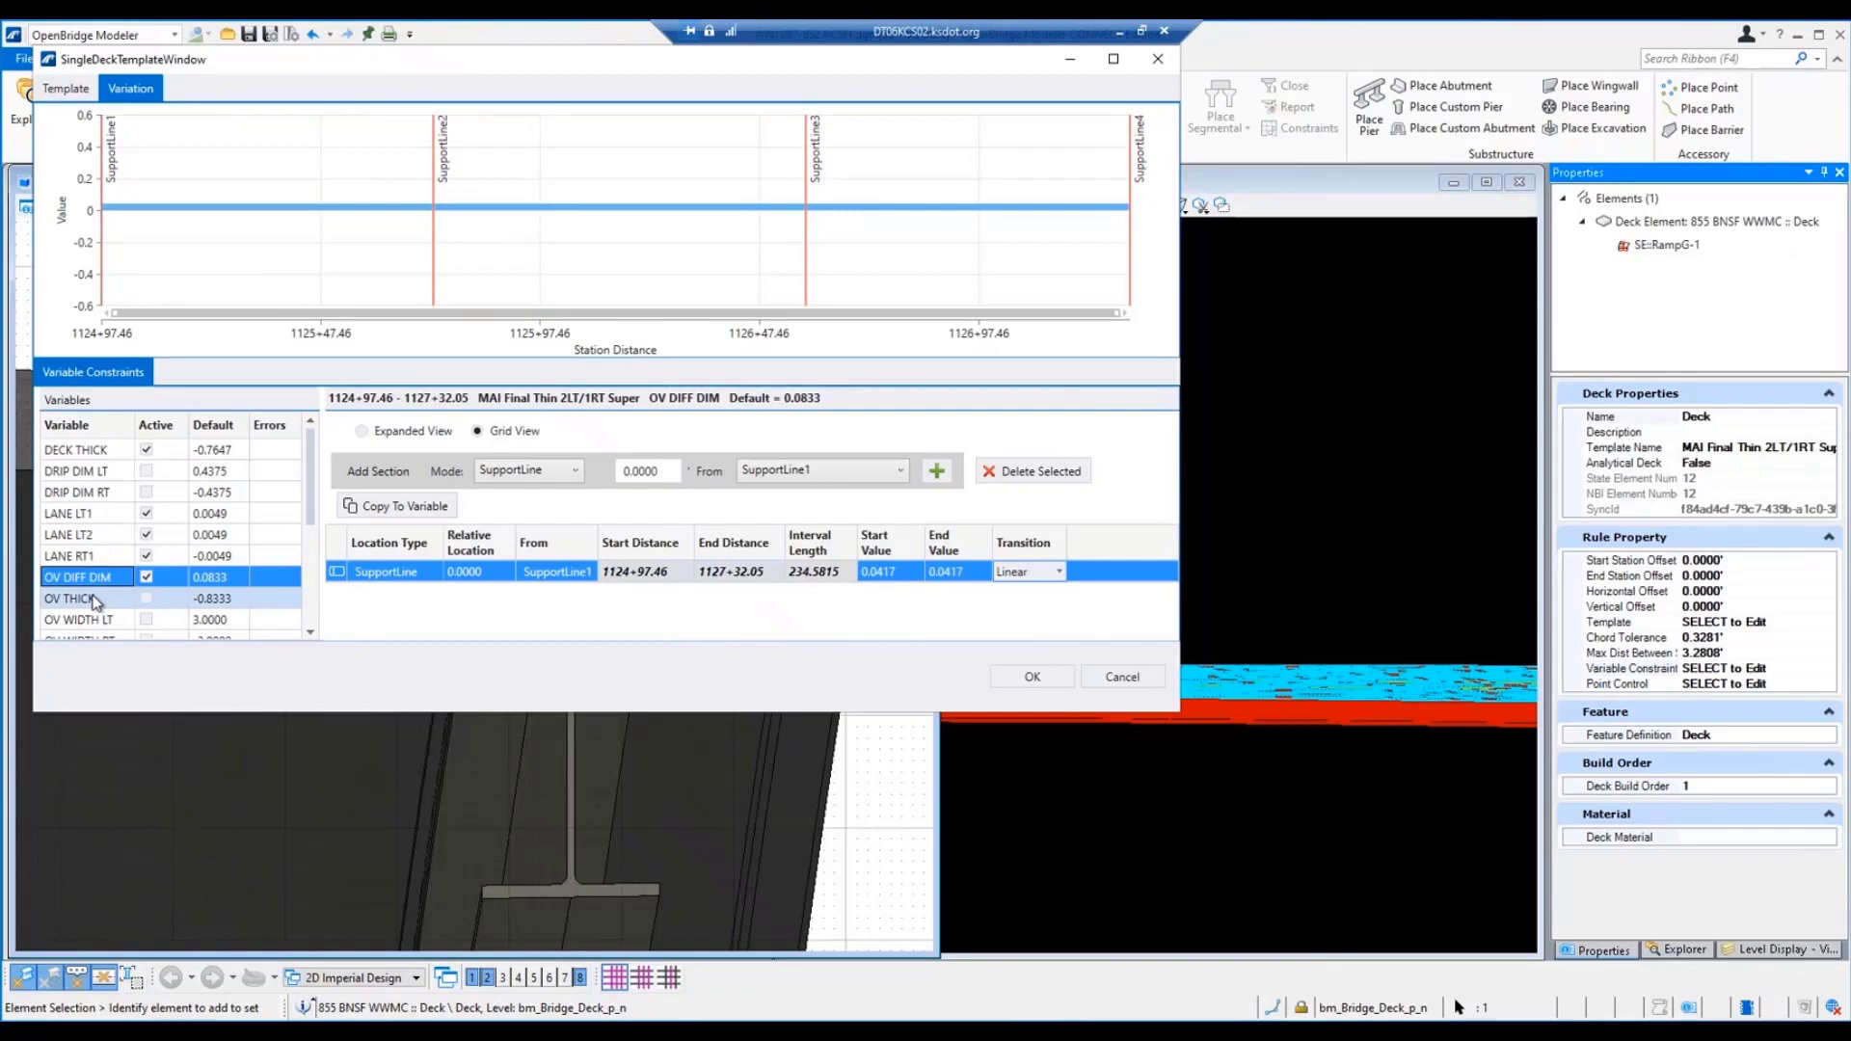
# Step: Activate the OV THICK variable and add a section from SupportLine1 with start and end values of -0.75
pyautogui.click(95, 601)
pyautogui.click(146, 598)
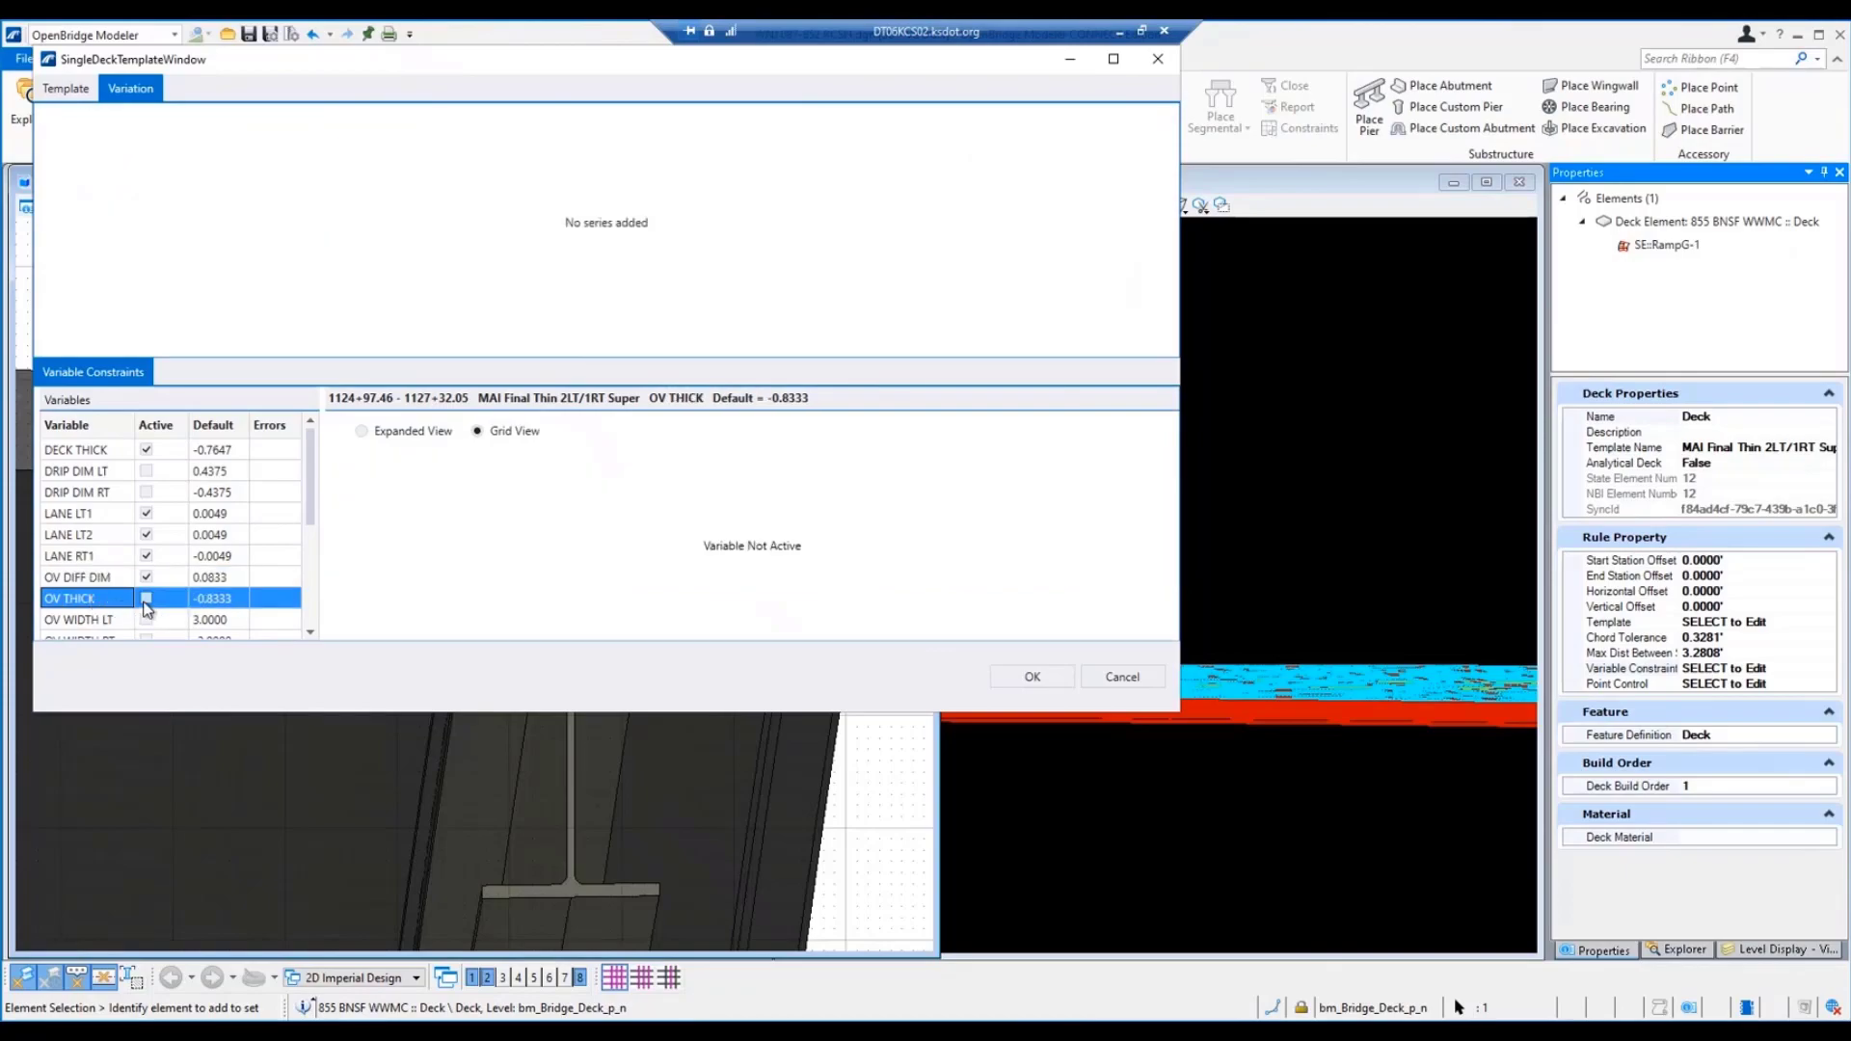
pyautogui.click(936, 472)
pyautogui.doubleClick(905, 572)
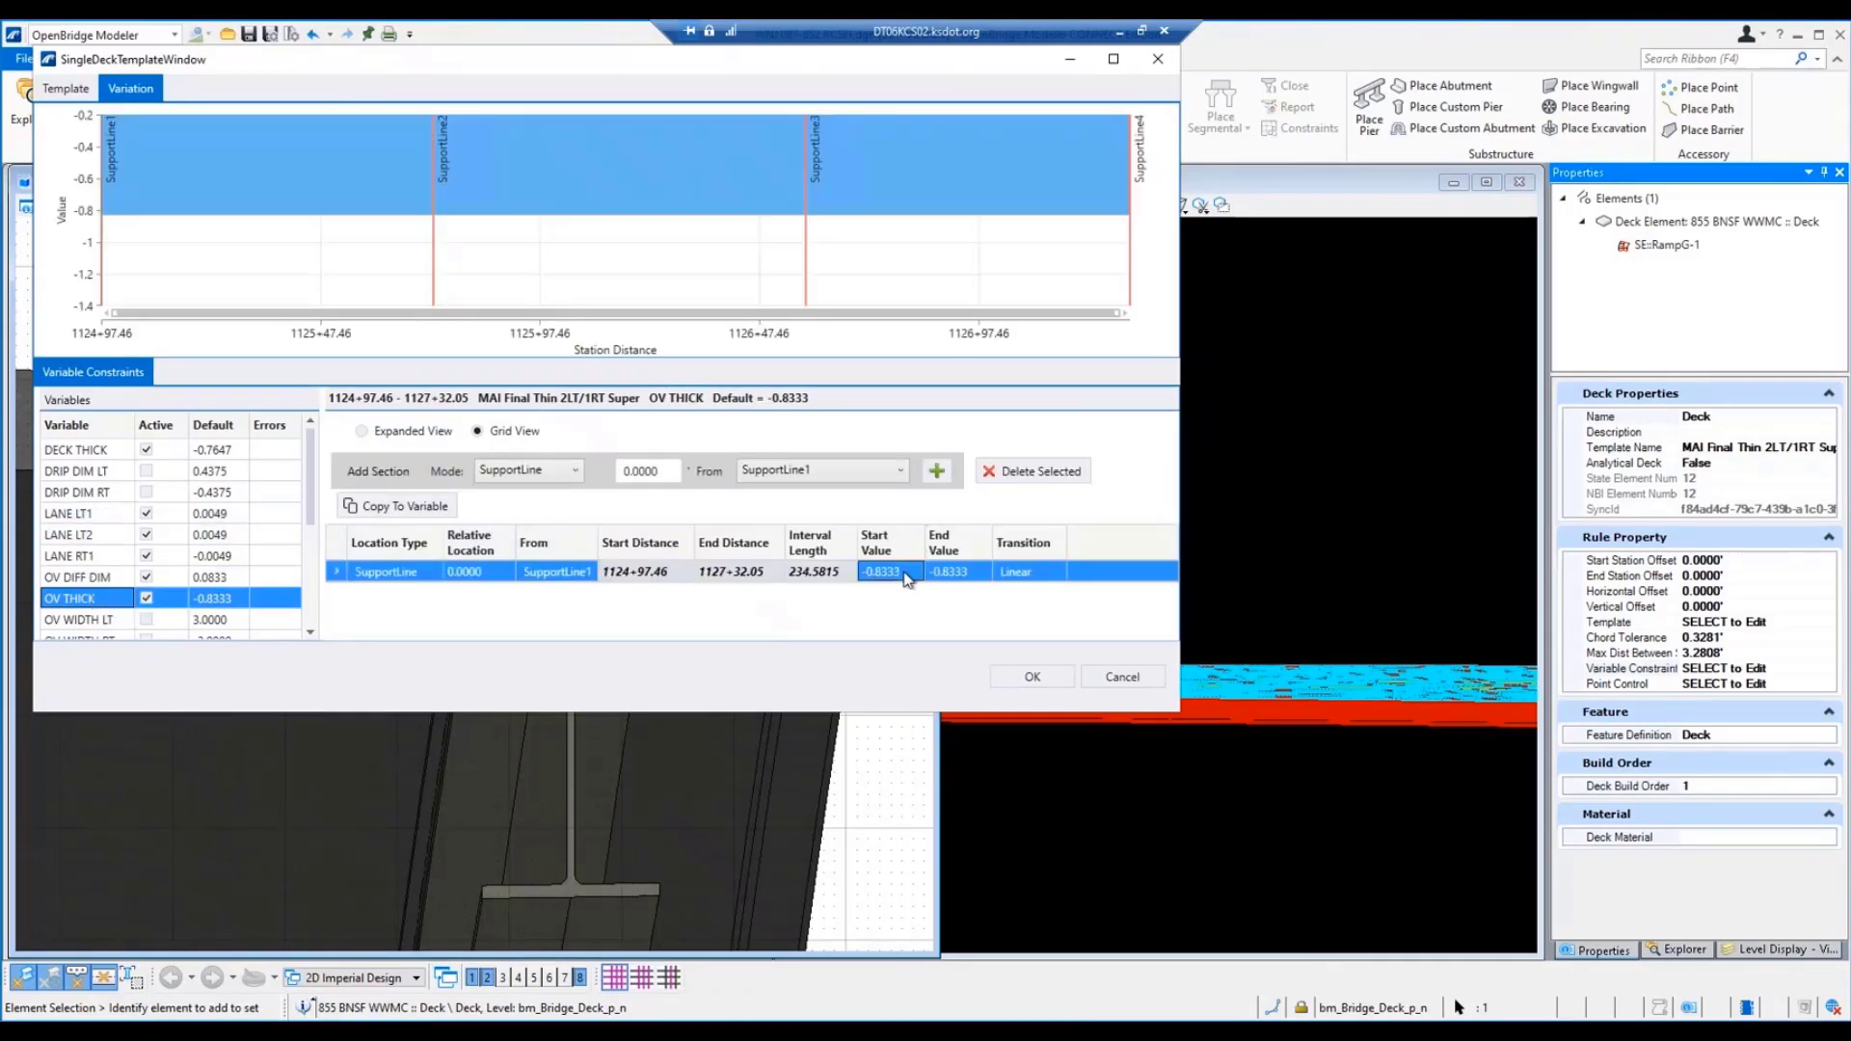
pyautogui.write('-.75')
pyautogui.press('Tab')
pyautogui.write('-.75')
# Step: Activate the OV WIDTH LT and OV WIDTH RT variables and add a constraint section from SupportLine1 for OV WIDTH RT
pyautogui.scroll(-2, 159, 564)
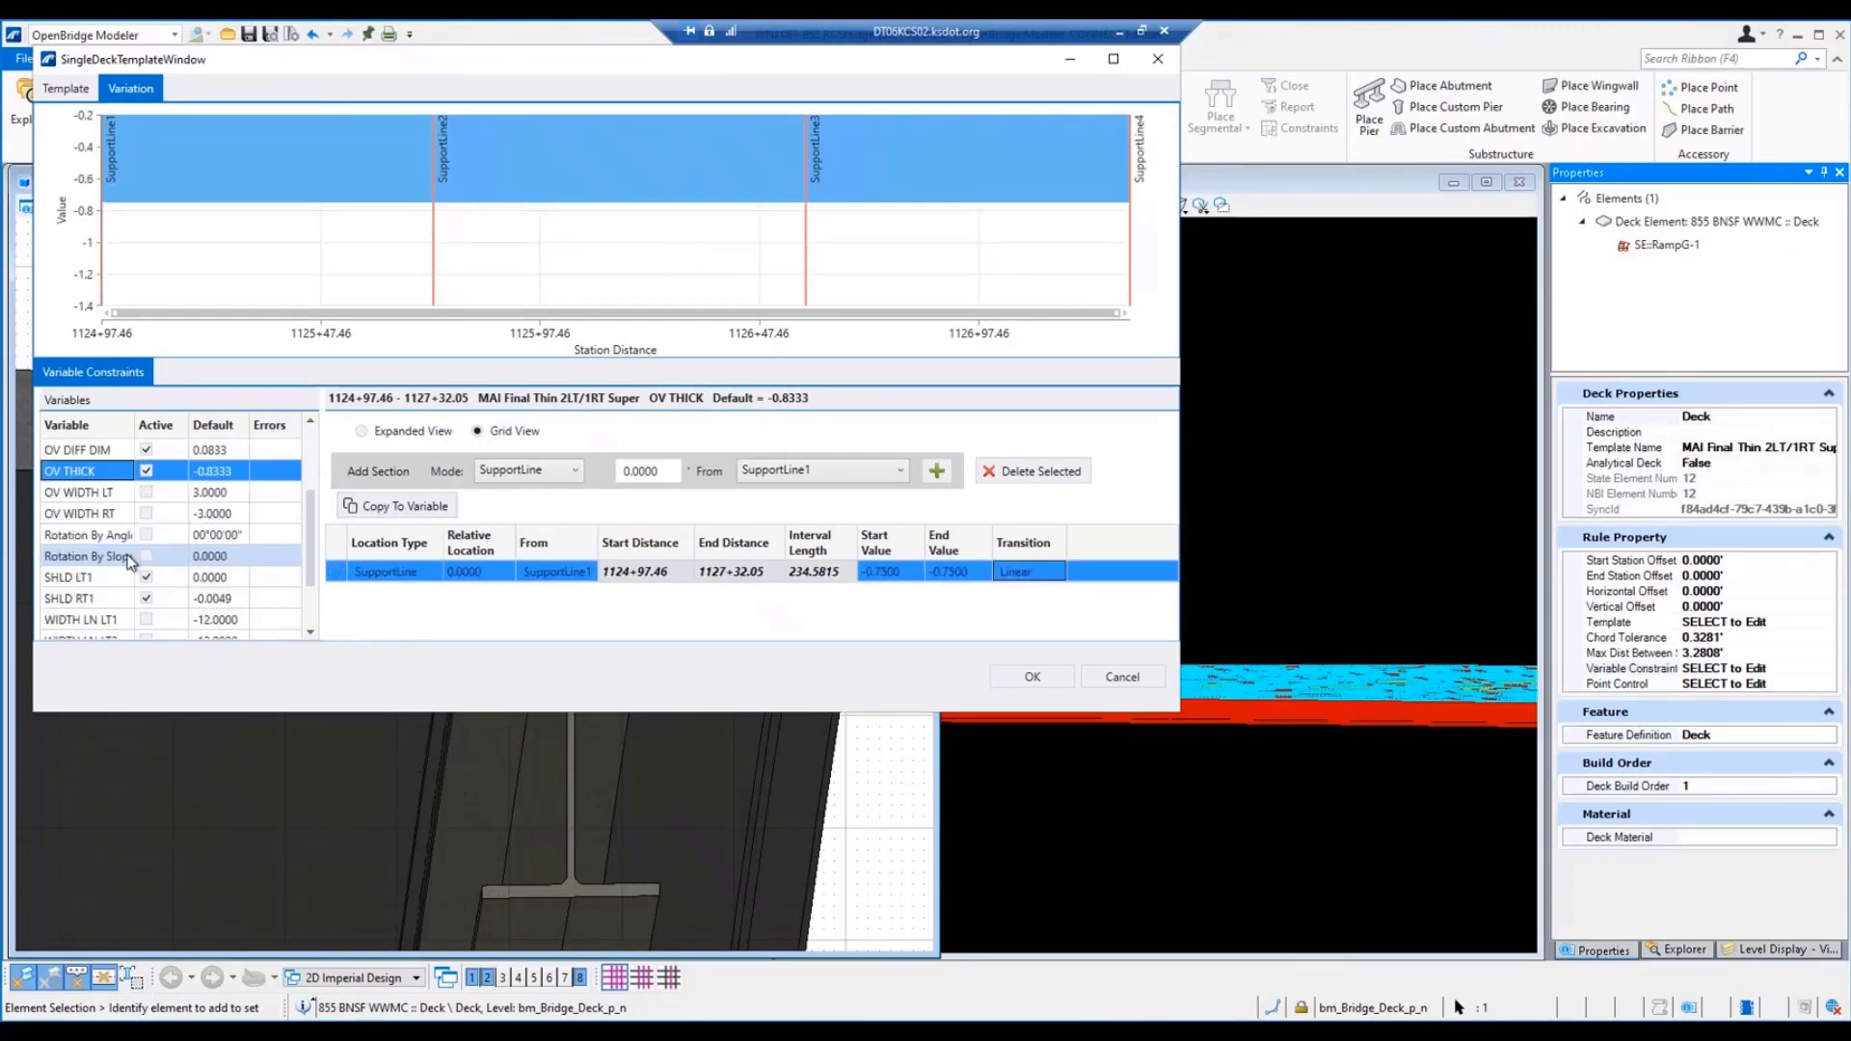
pyautogui.click(103, 493)
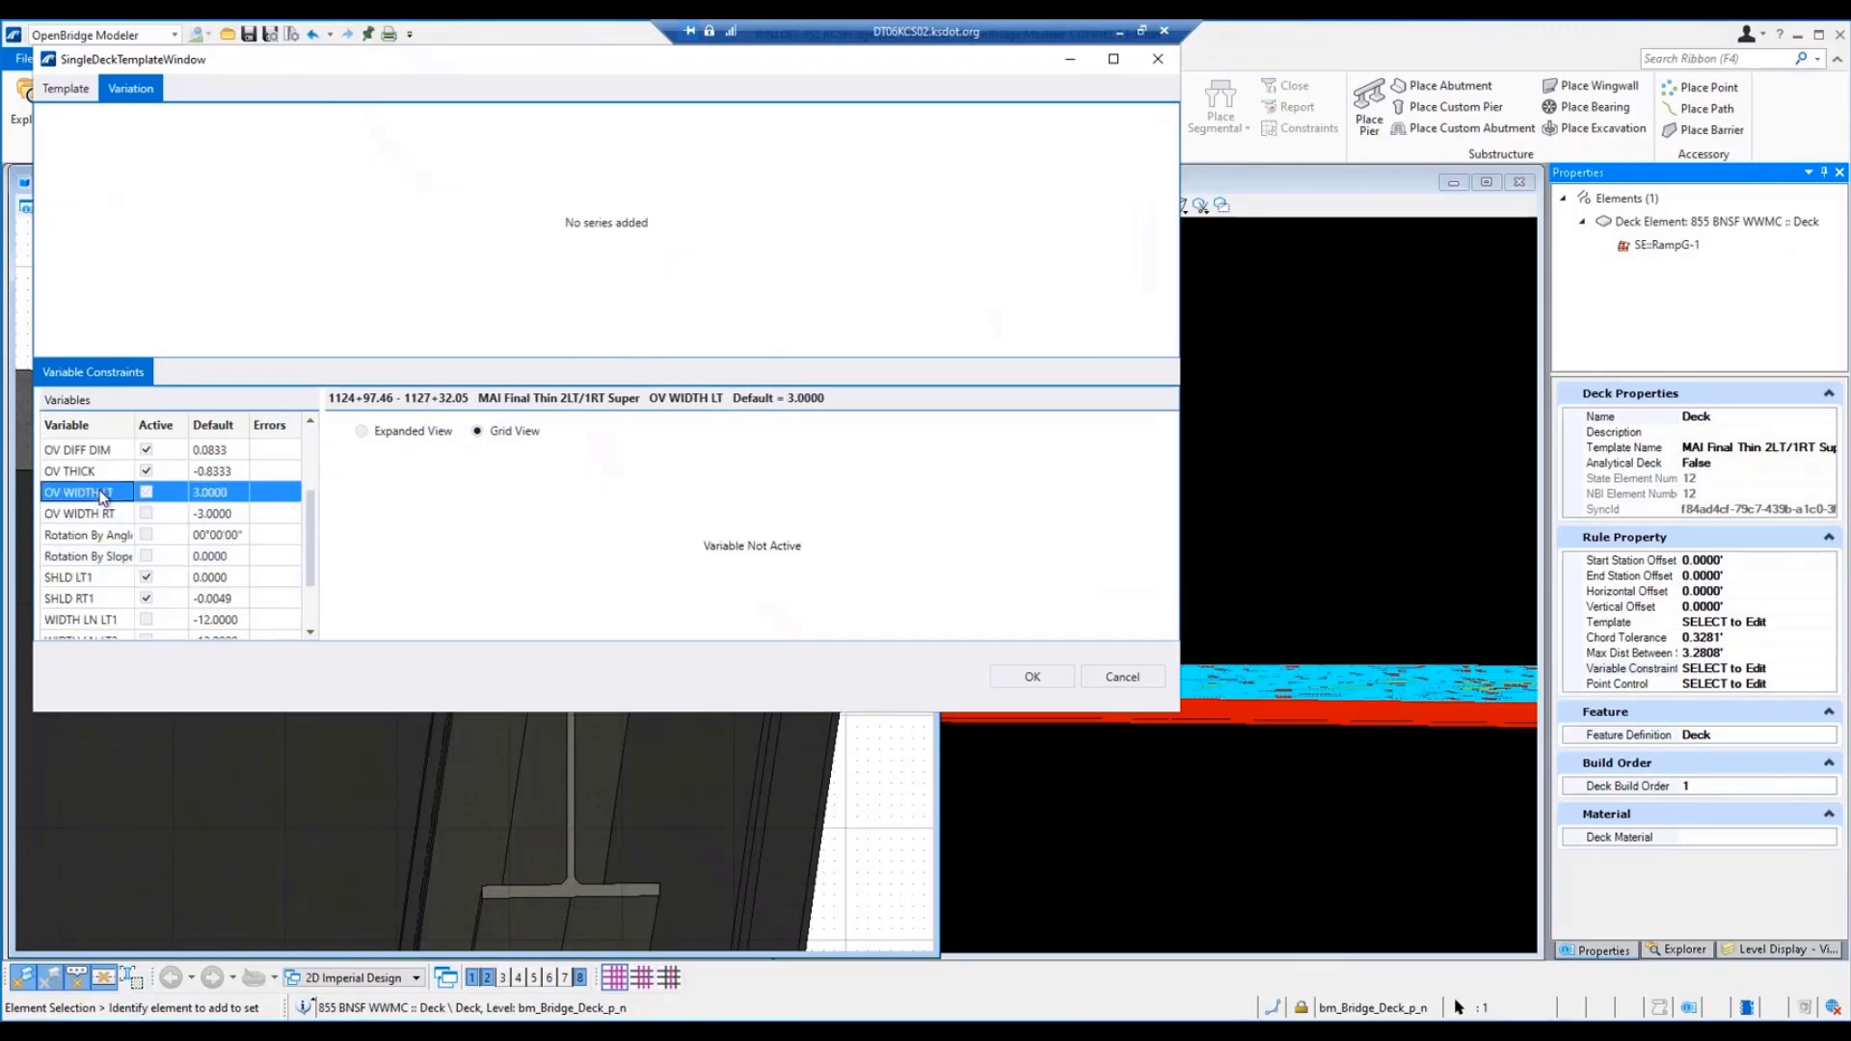
pyautogui.click(146, 513)
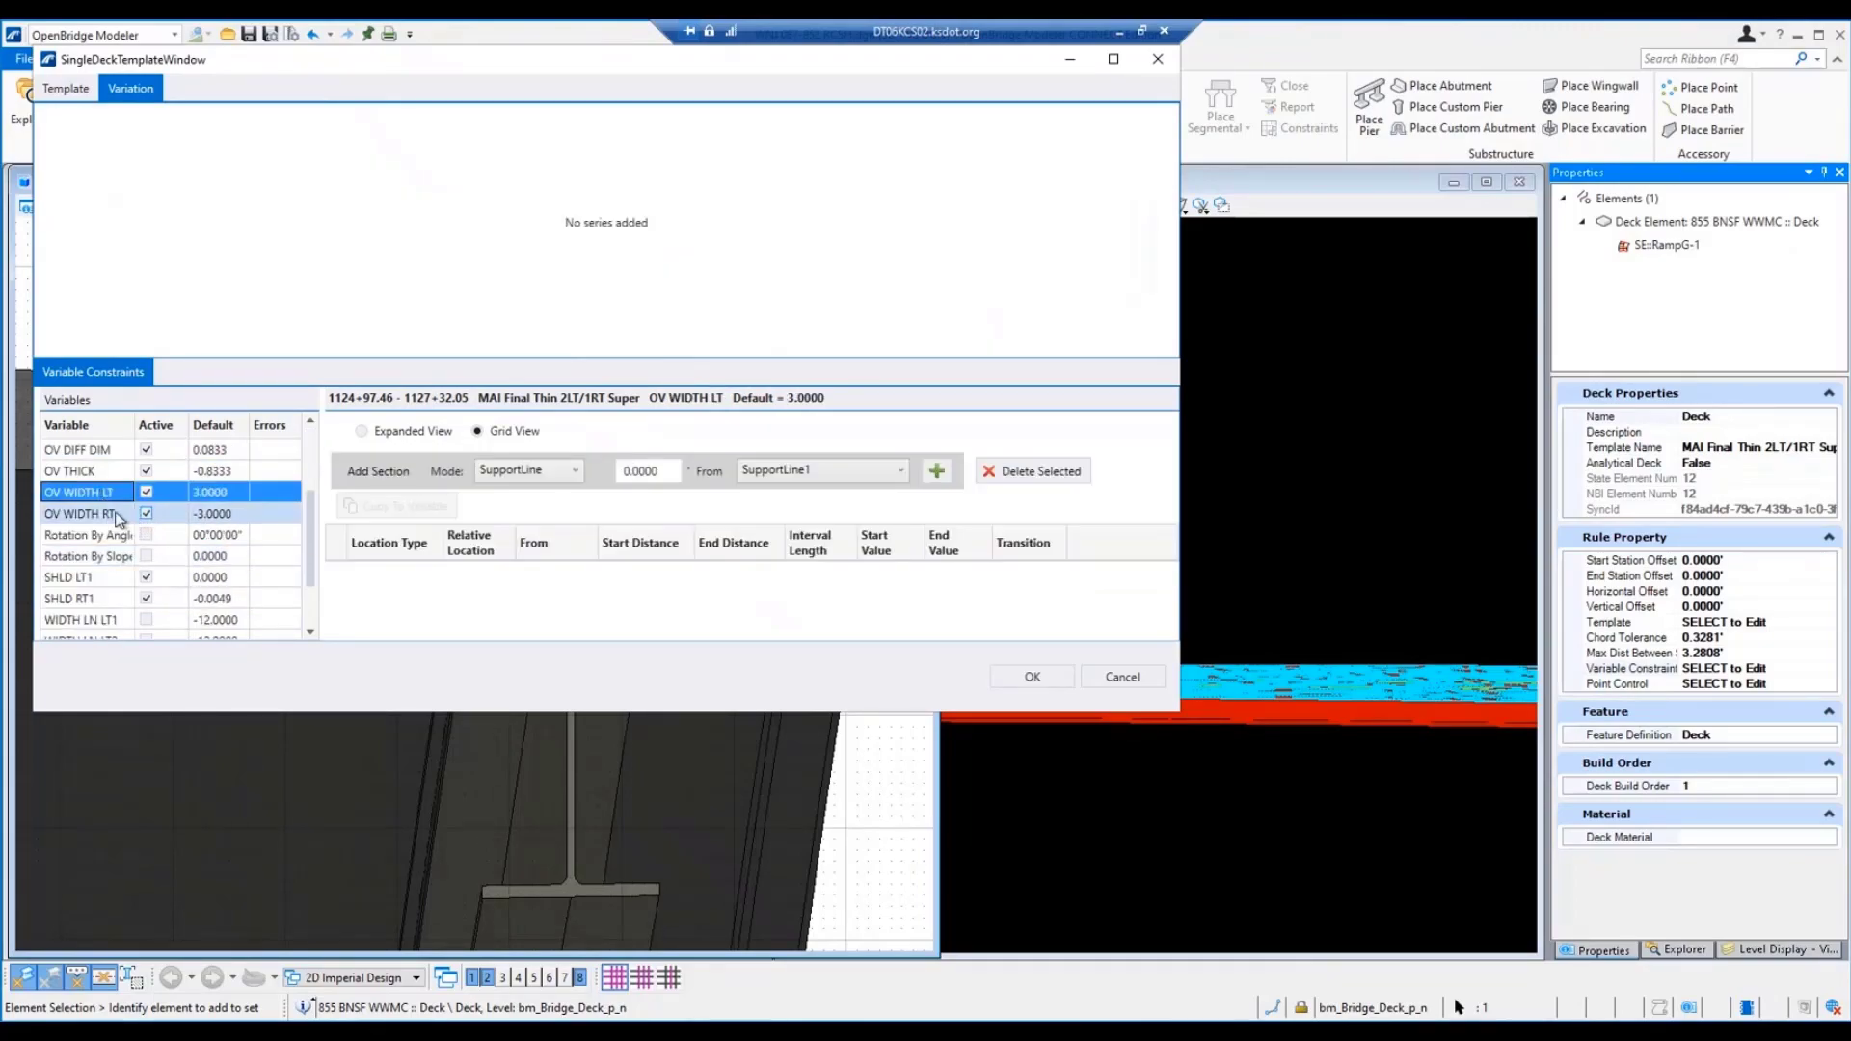
pyautogui.click(114, 514)
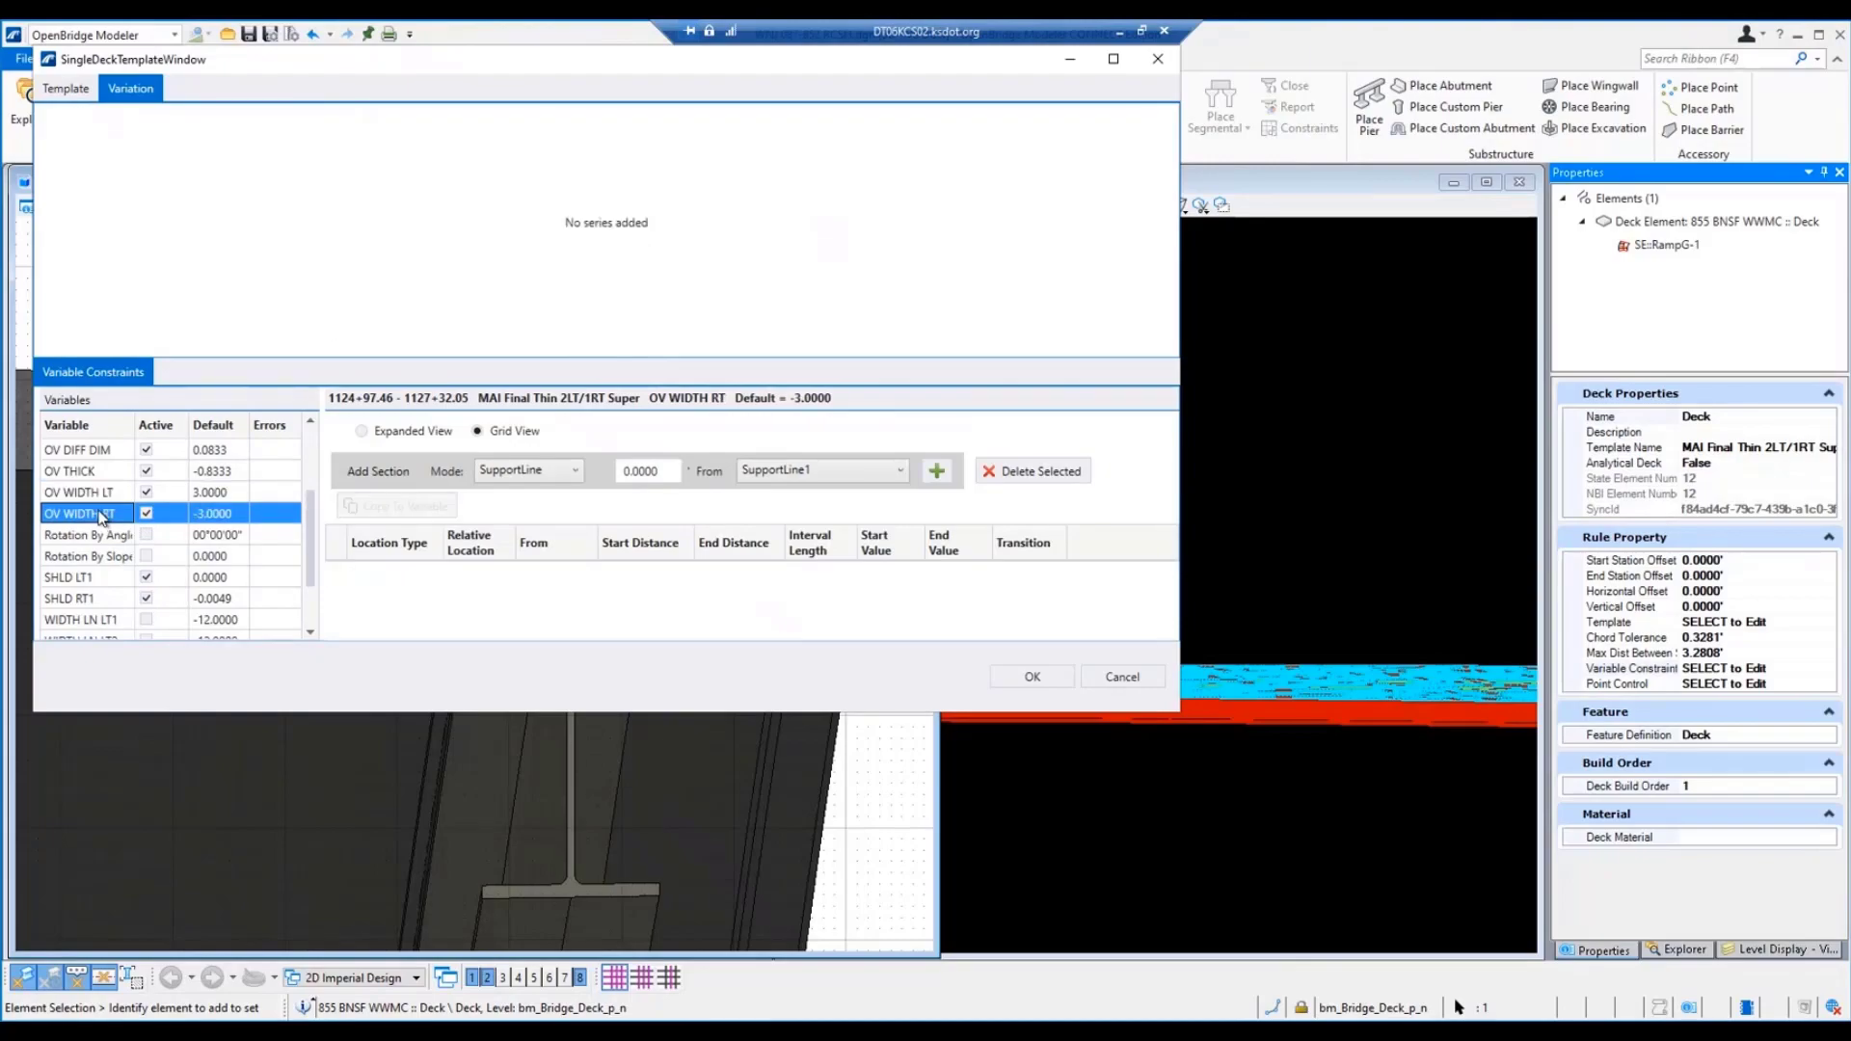
pyautogui.click(937, 472)
pyautogui.click(905, 574)
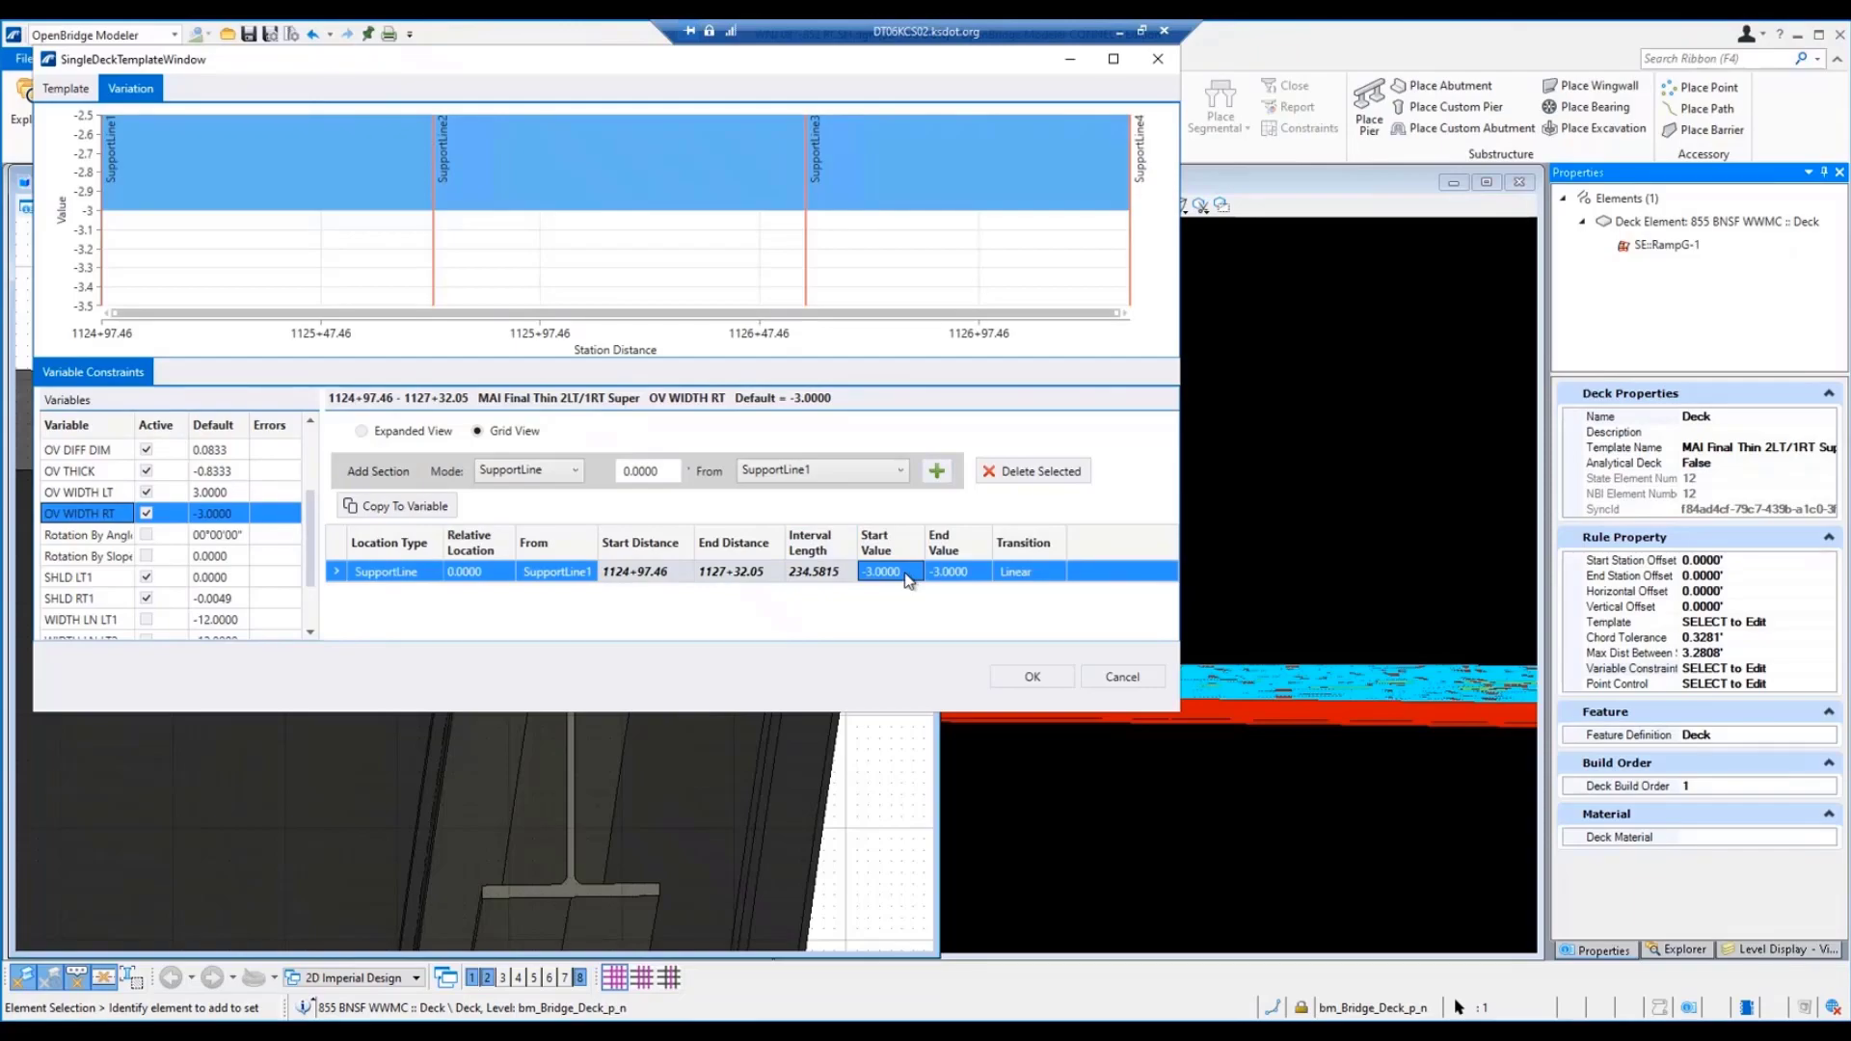
# Step: Set both the start and end values of the OV WIDTH RT section to -1.75 and apply the constraints to the deck
pyautogui.write('-')
pyautogui.write('.75')
pyautogui.press('Tab')
pyautogui.write('-1.75')
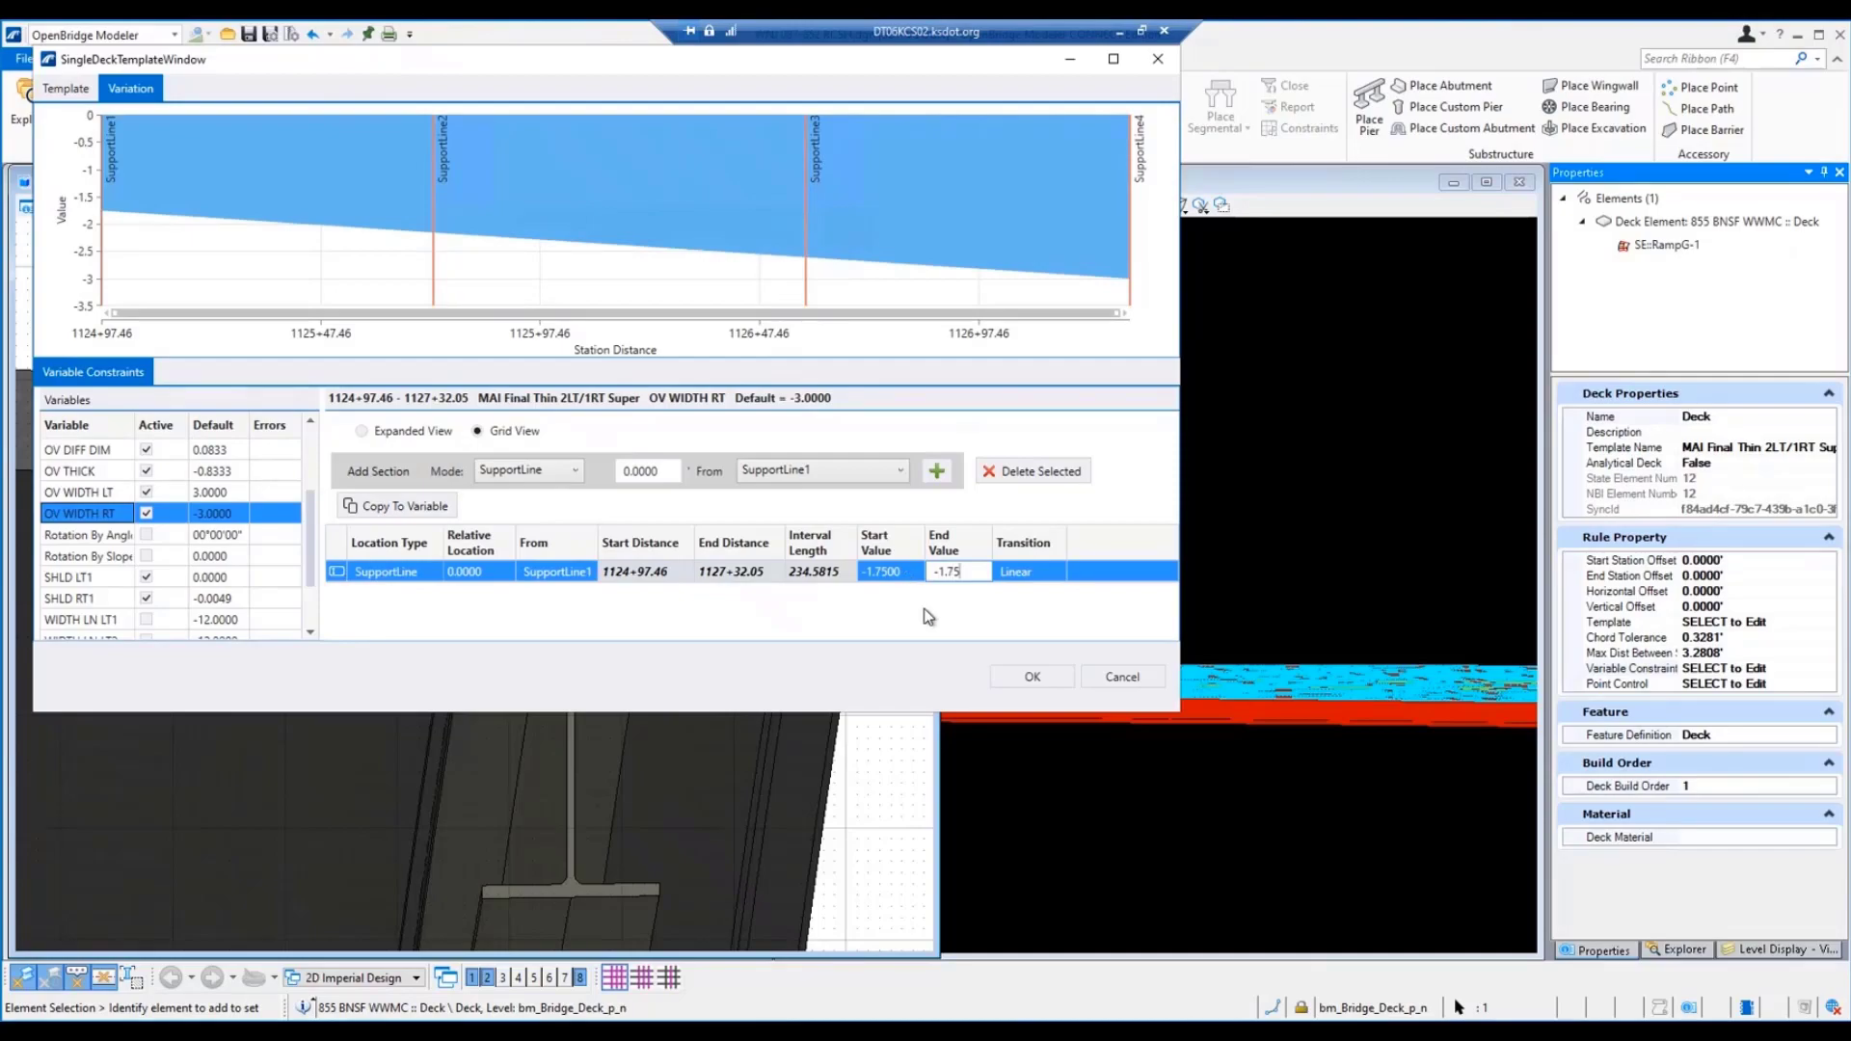
pyautogui.press('Tab')
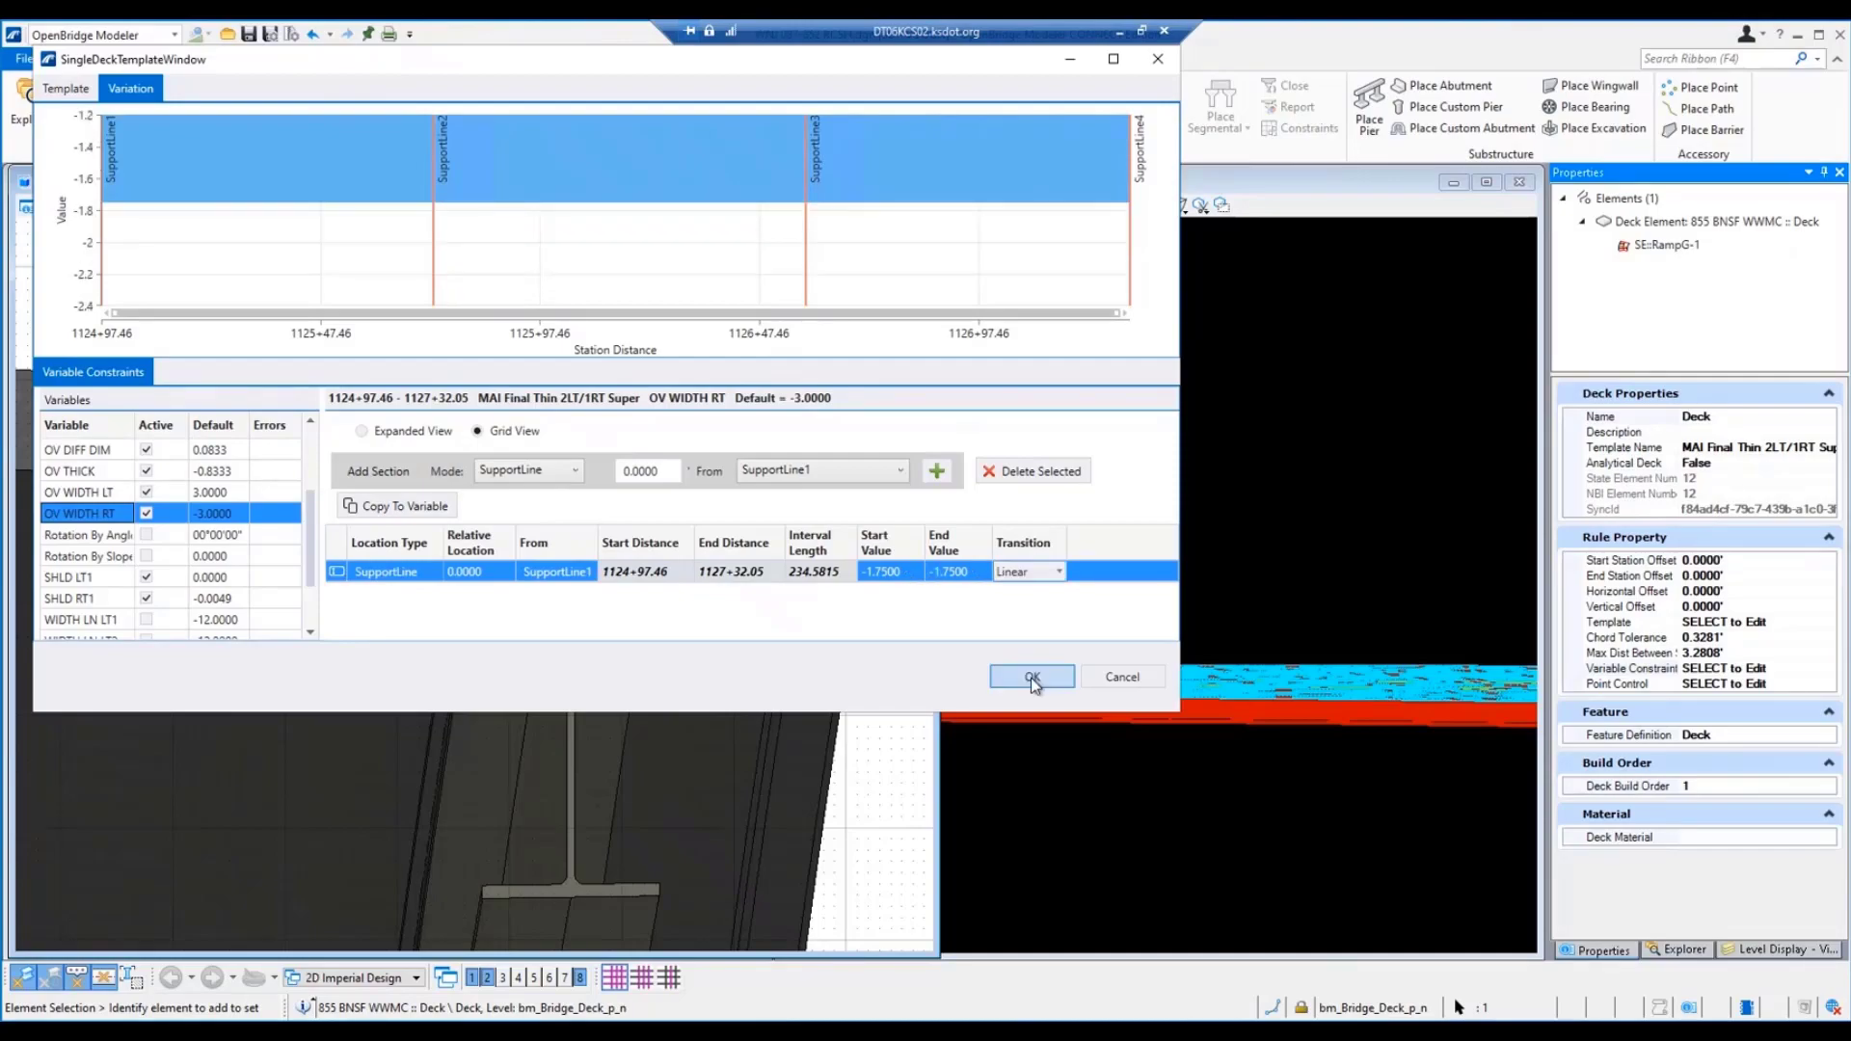
pyautogui.click(1032, 677)
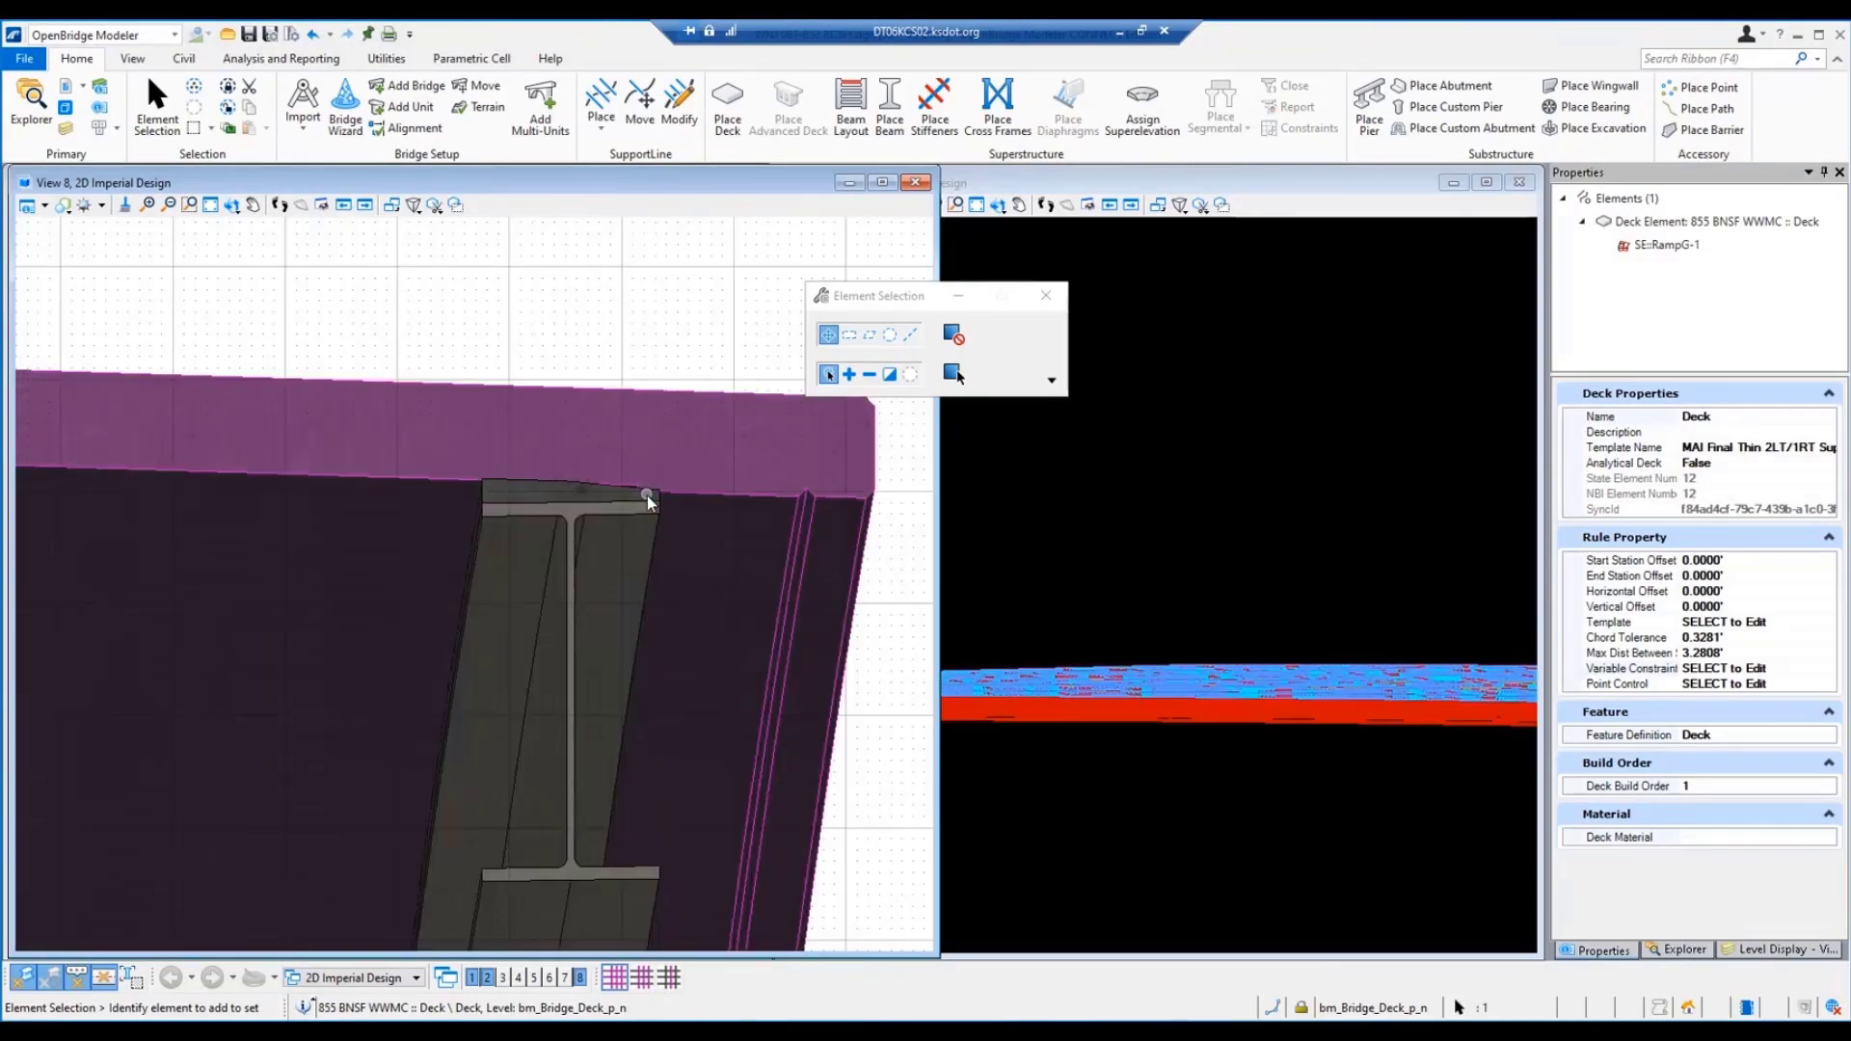
# Step: Reopen the deck's variable constraints and set the OV WIDTH RT section's start and end values to -1.5
pyautogui.click(1706, 670)
pyautogui.click(1828, 670)
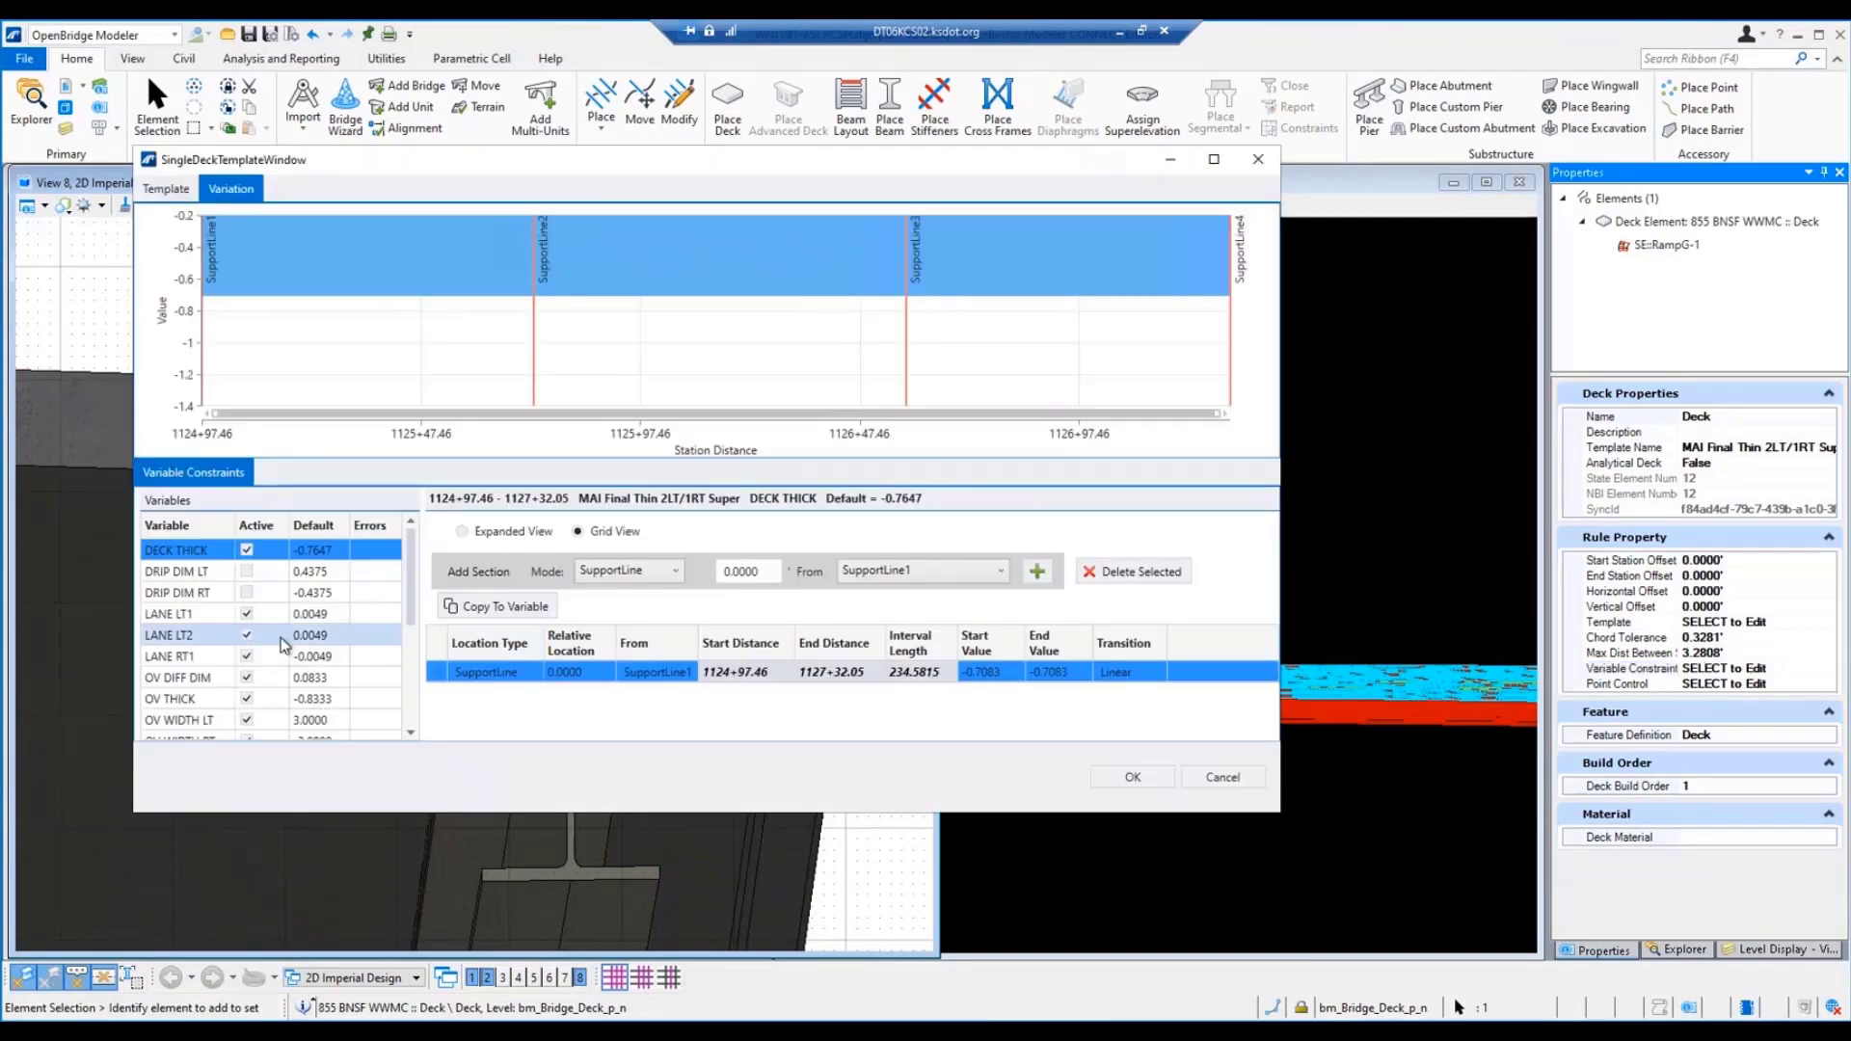
pyautogui.scroll(-3, 270, 636)
pyautogui.click(309, 667)
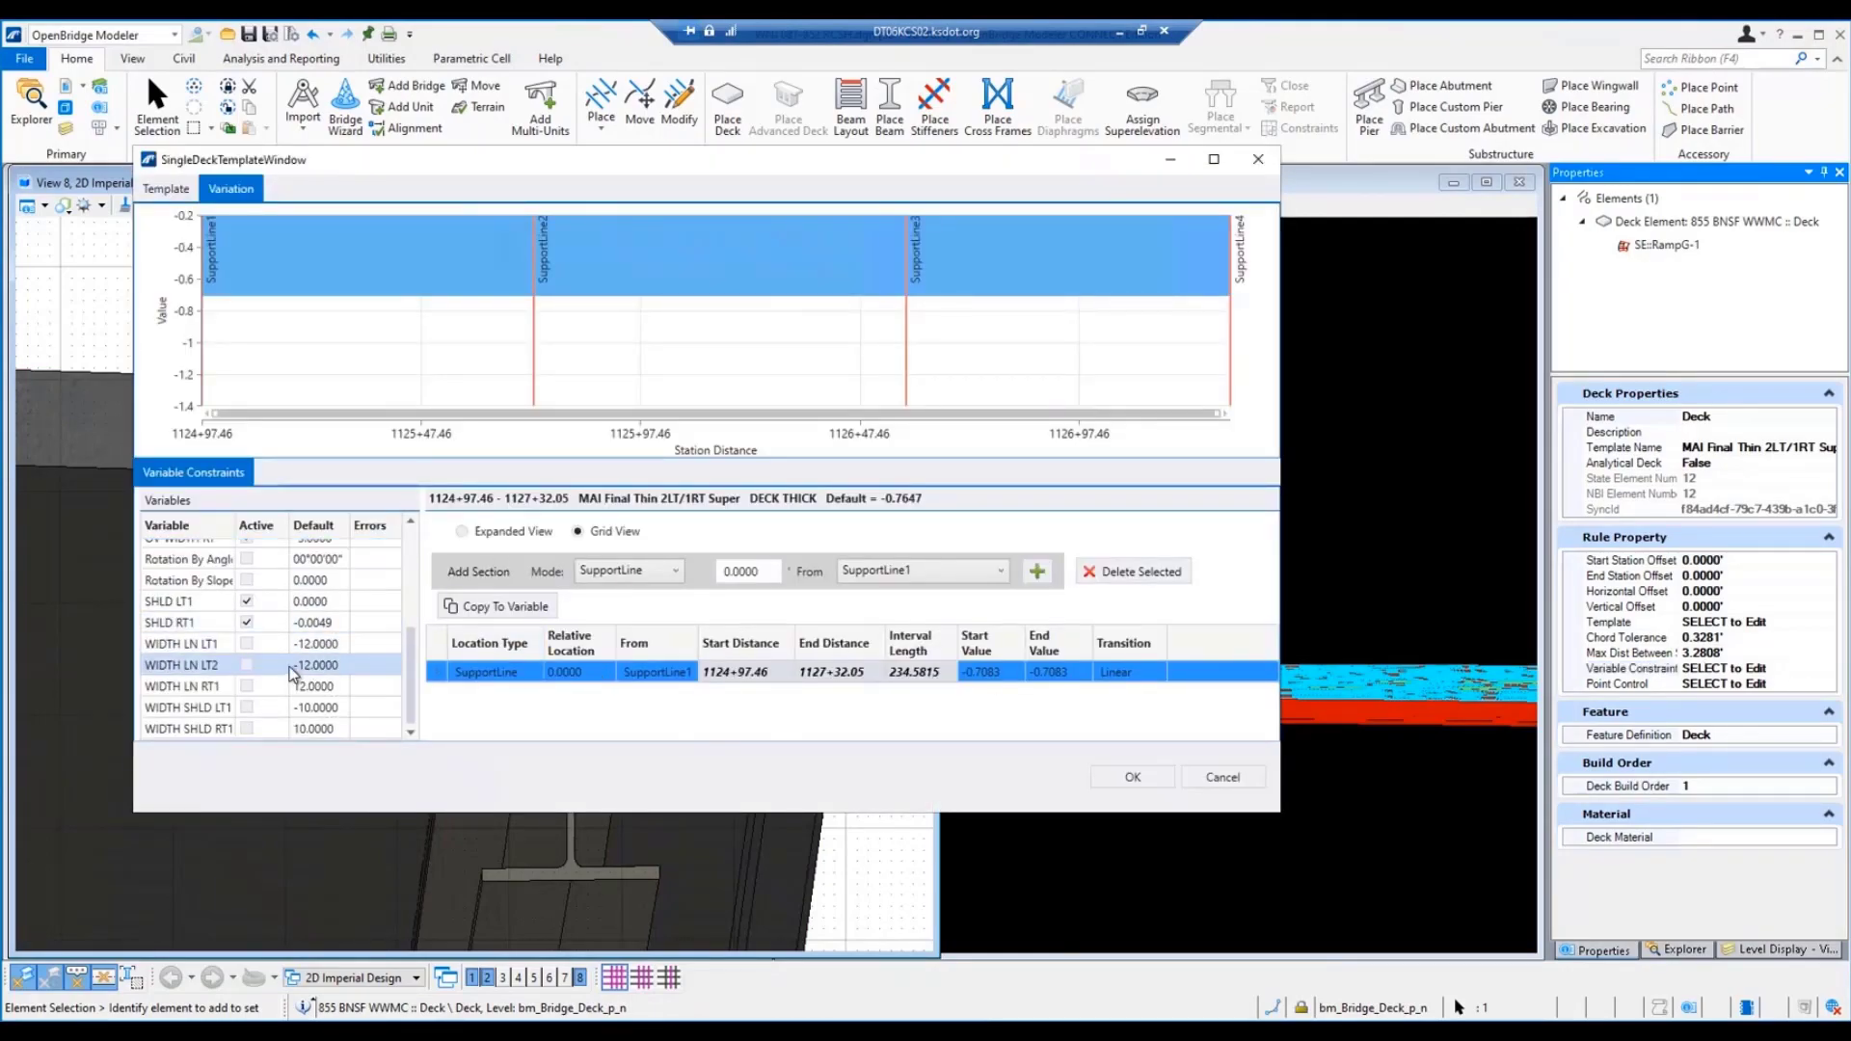
pyautogui.scroll(3, 319, 656)
pyautogui.click(289, 592)
pyautogui.click(1008, 679)
pyautogui.write('-1.52')
pyautogui.press('Tab')
pyautogui.write('-1.5')
# Step: Set the OV WIDTH LT section's start and end values to 1.5 and apply the constraints to the deck
pyautogui.click(316, 579)
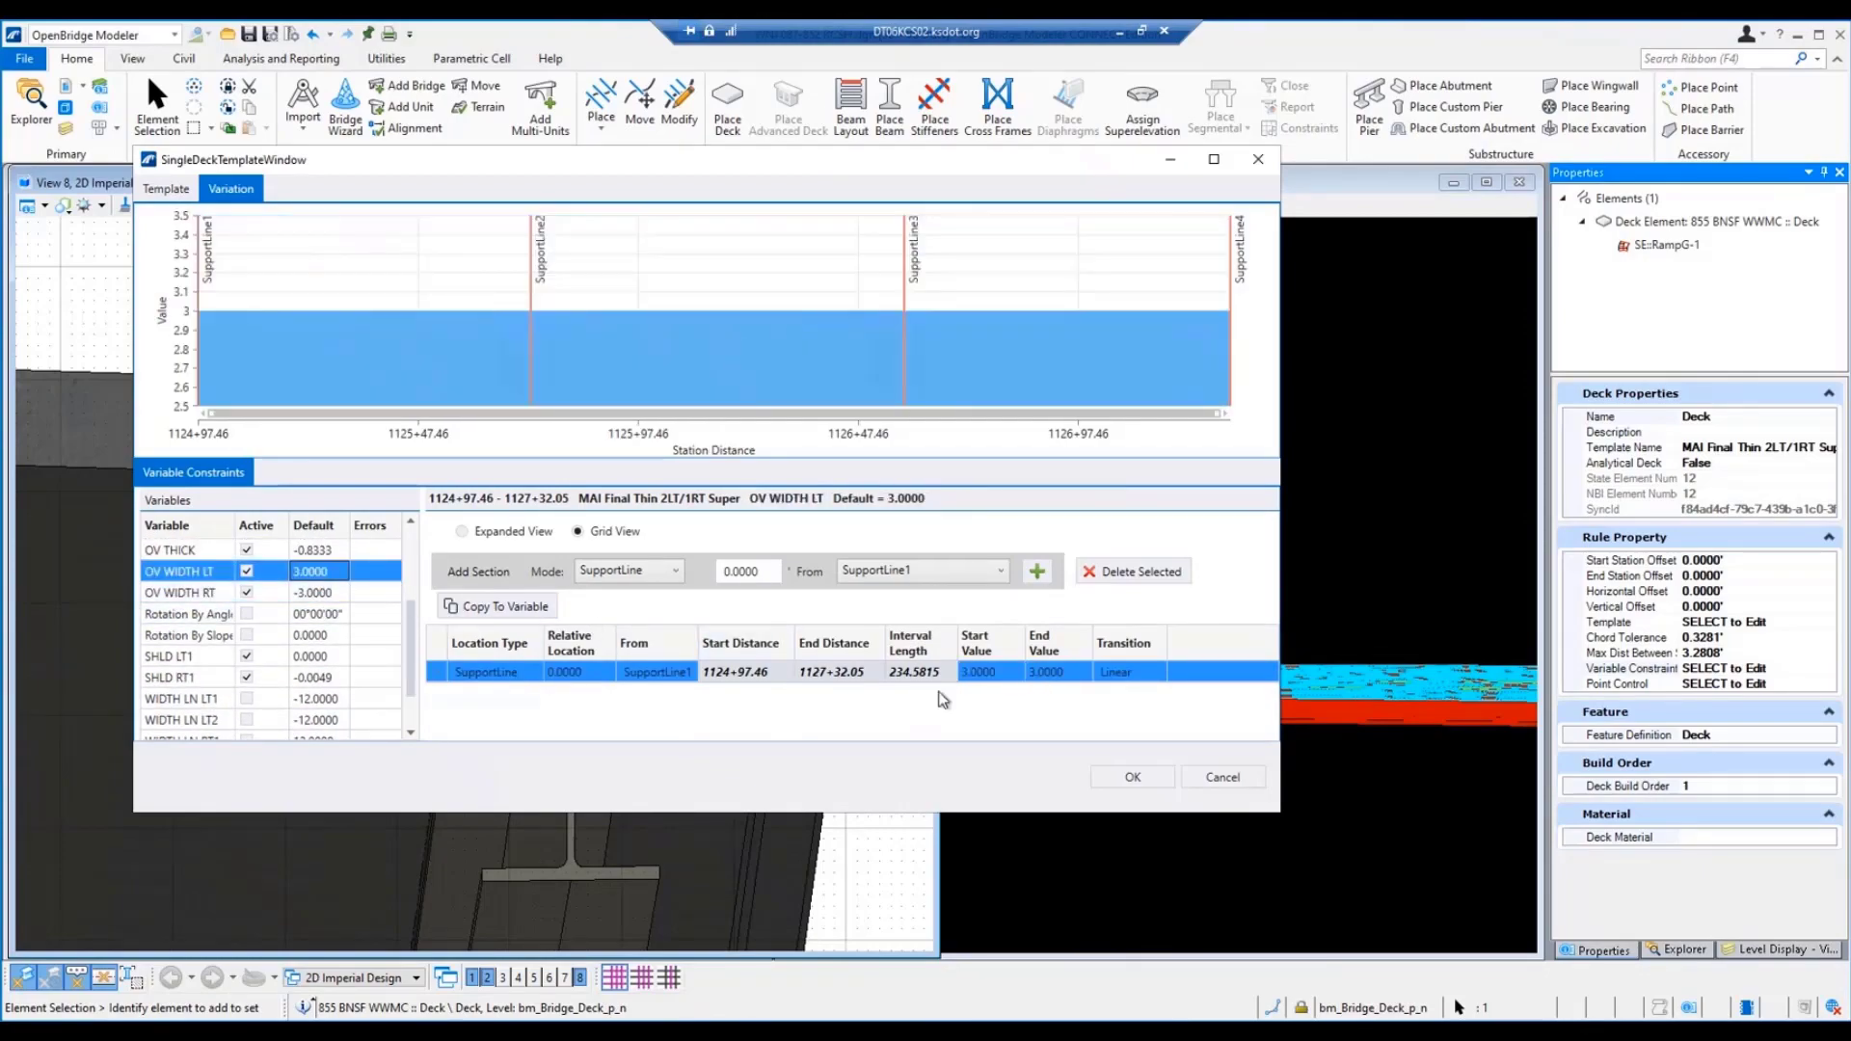
pyautogui.click(1003, 675)
pyautogui.write('1.5')
pyautogui.press('Tab')
pyautogui.write('1.5')
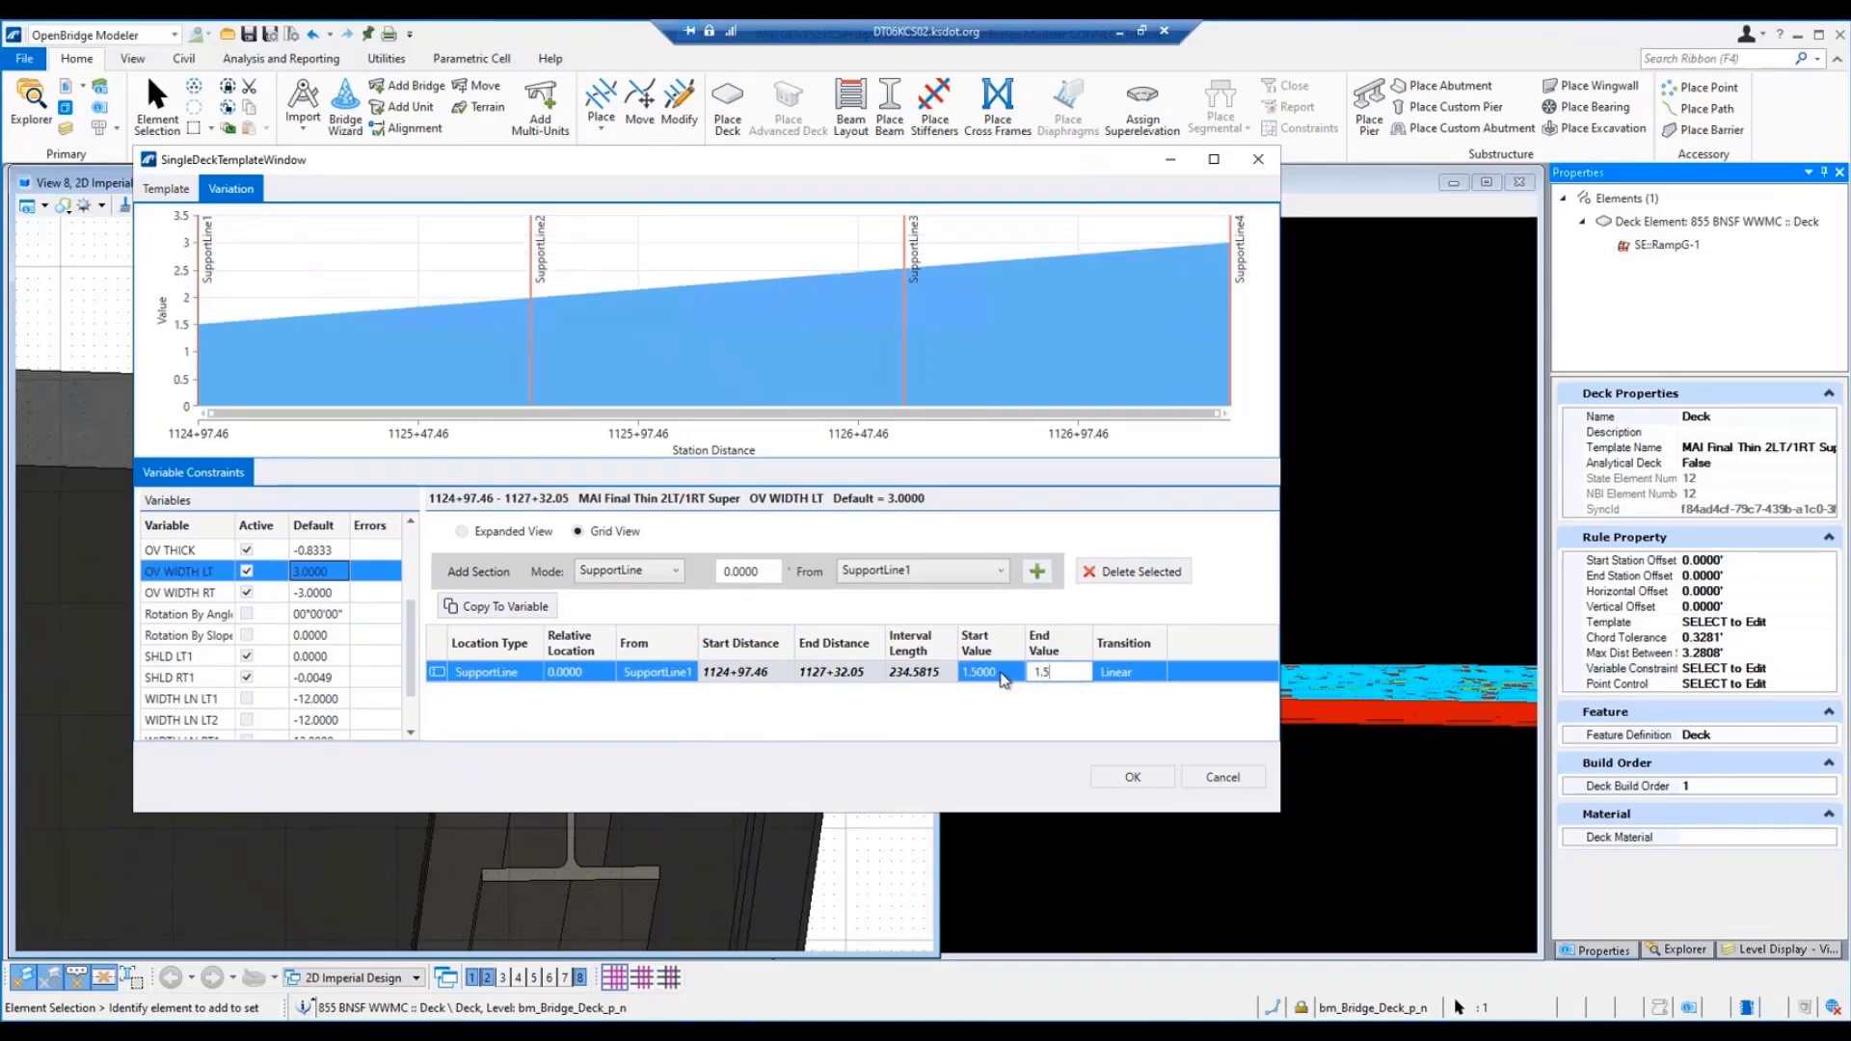
pyautogui.click(1086, 727)
pyautogui.click(1133, 777)
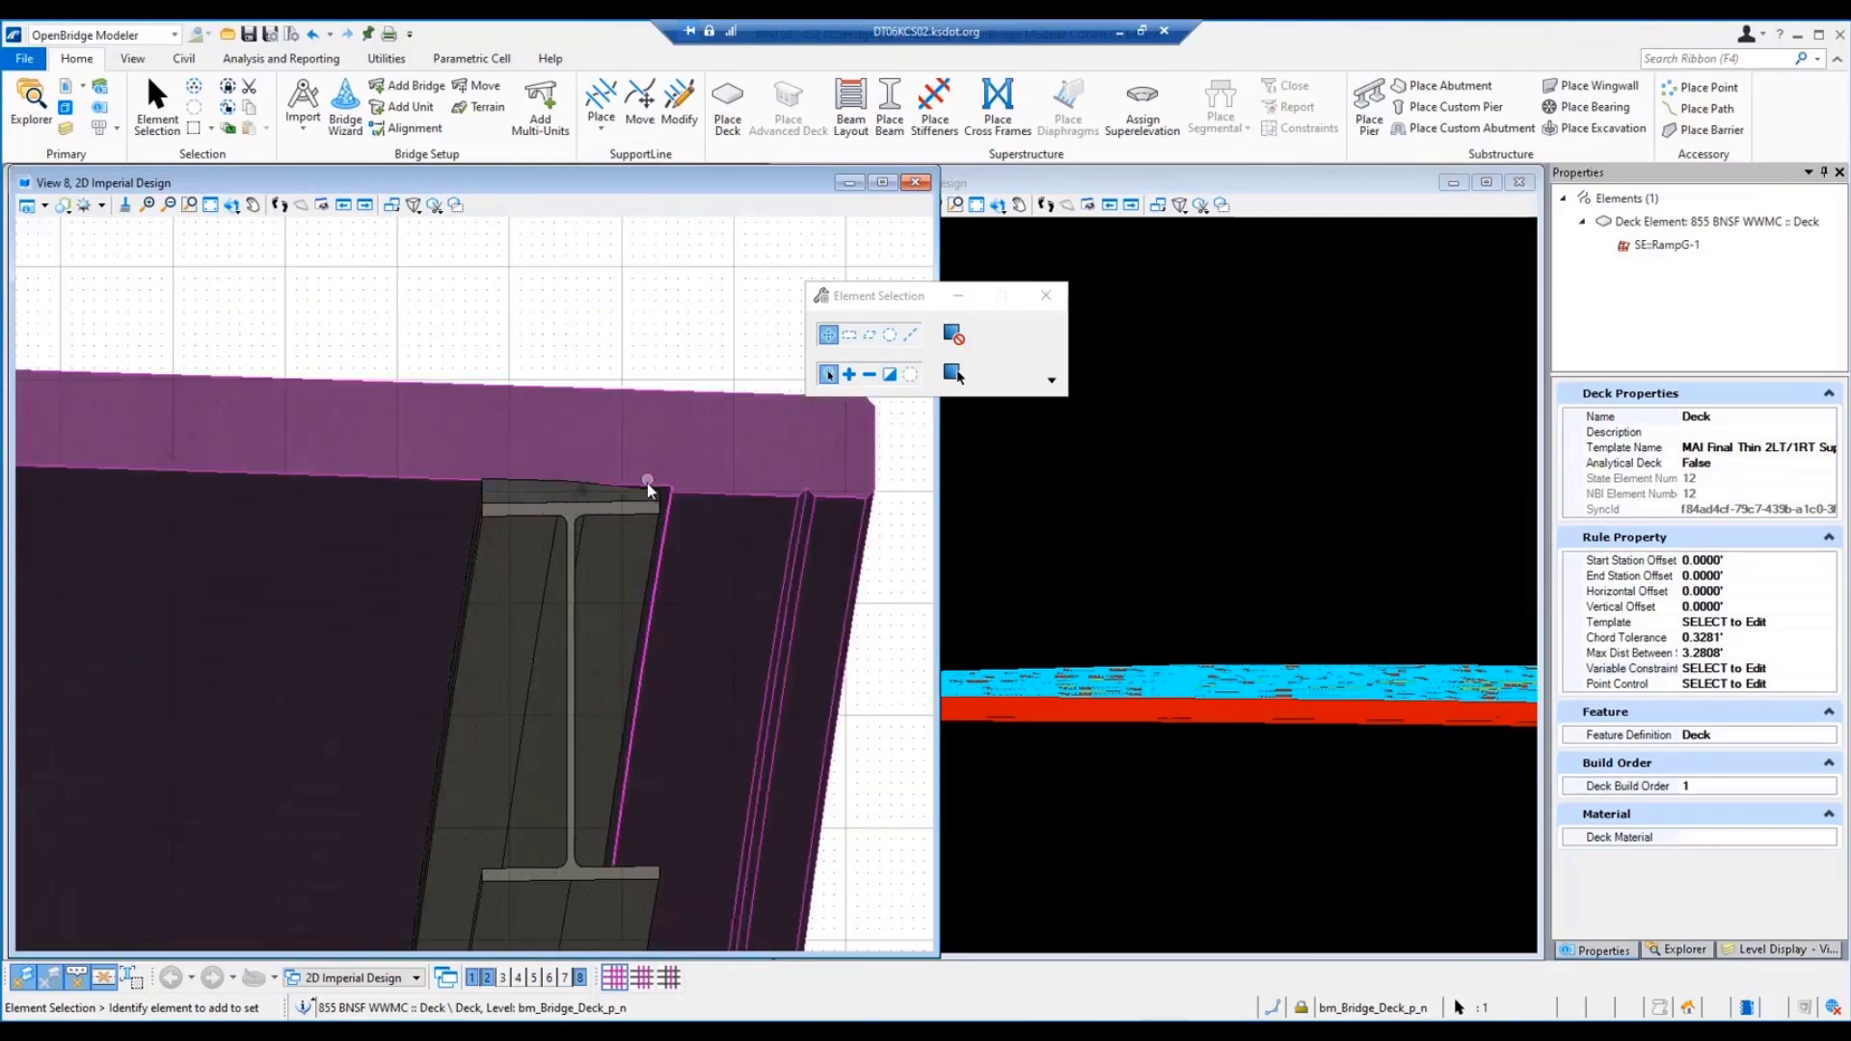
# Step: Examine the deck overhangs and haunches above the exterior girders on both sides of the bridge in the 3D section view
pyautogui.moveTo(696, 534)
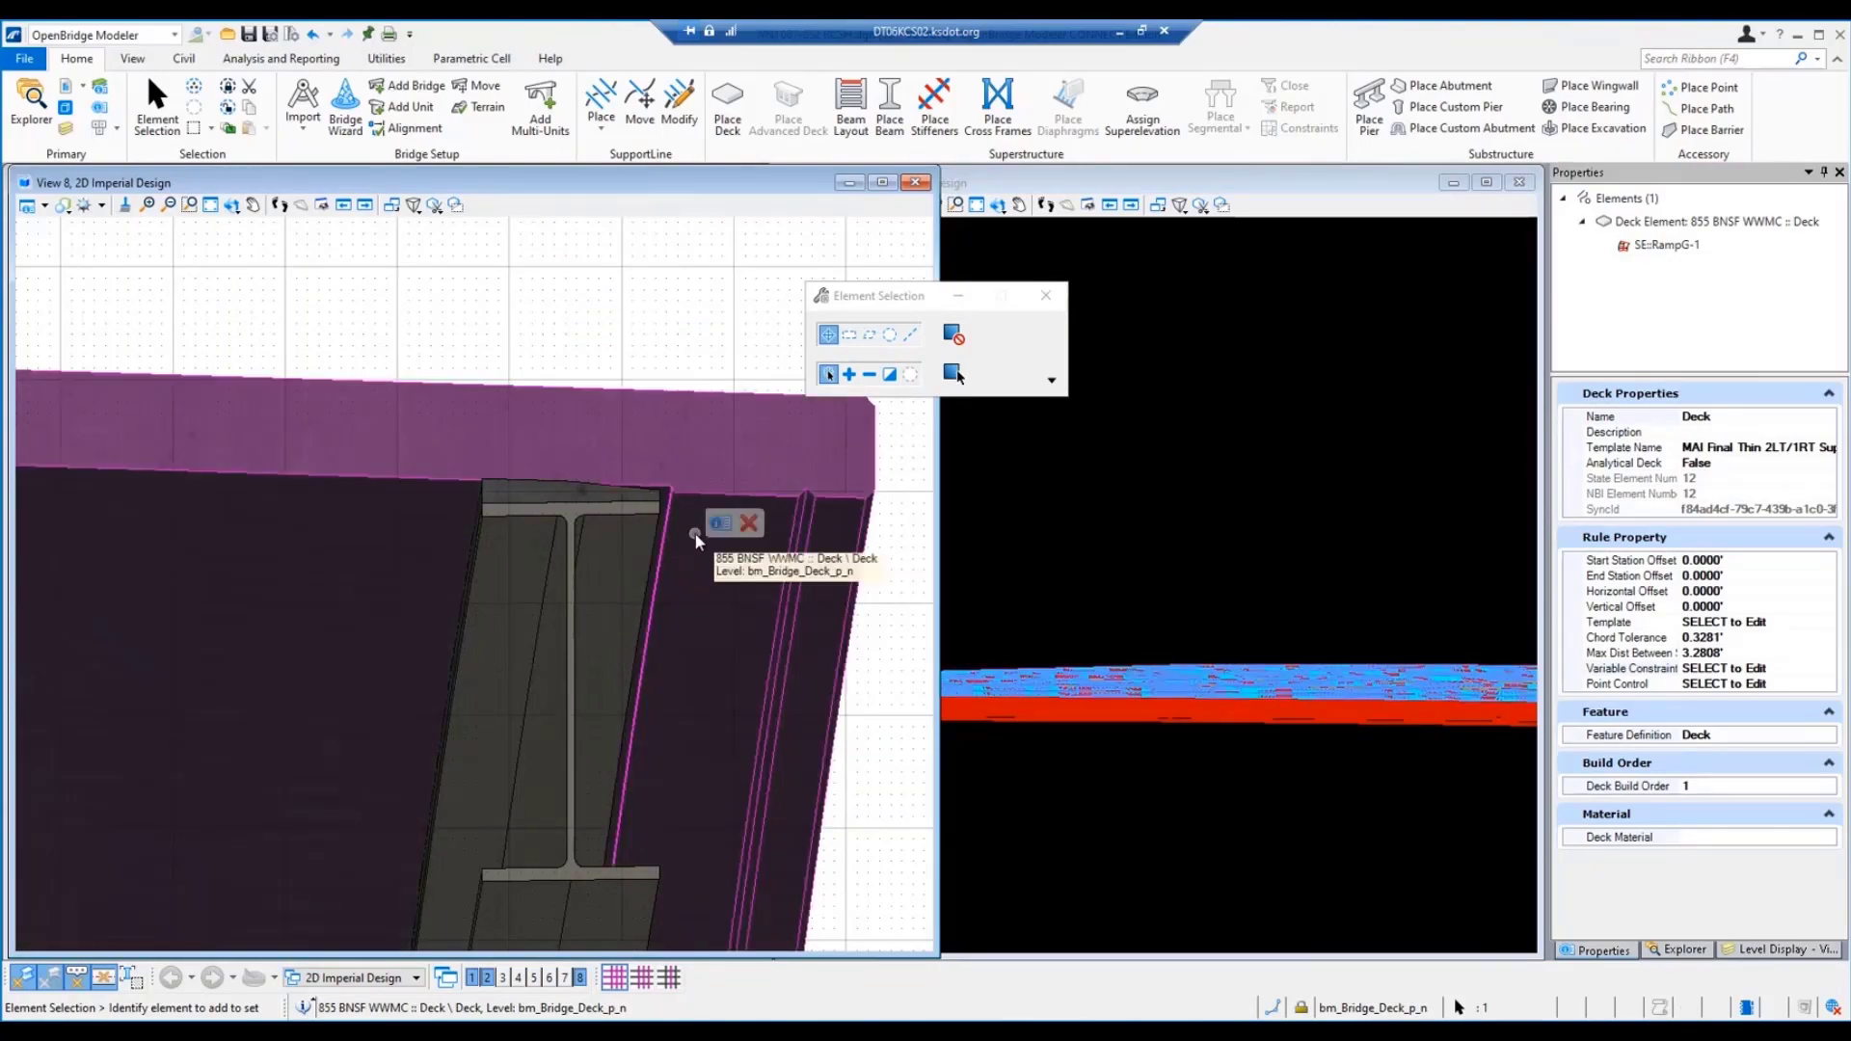
pyautogui.scroll(-5, 710, 541)
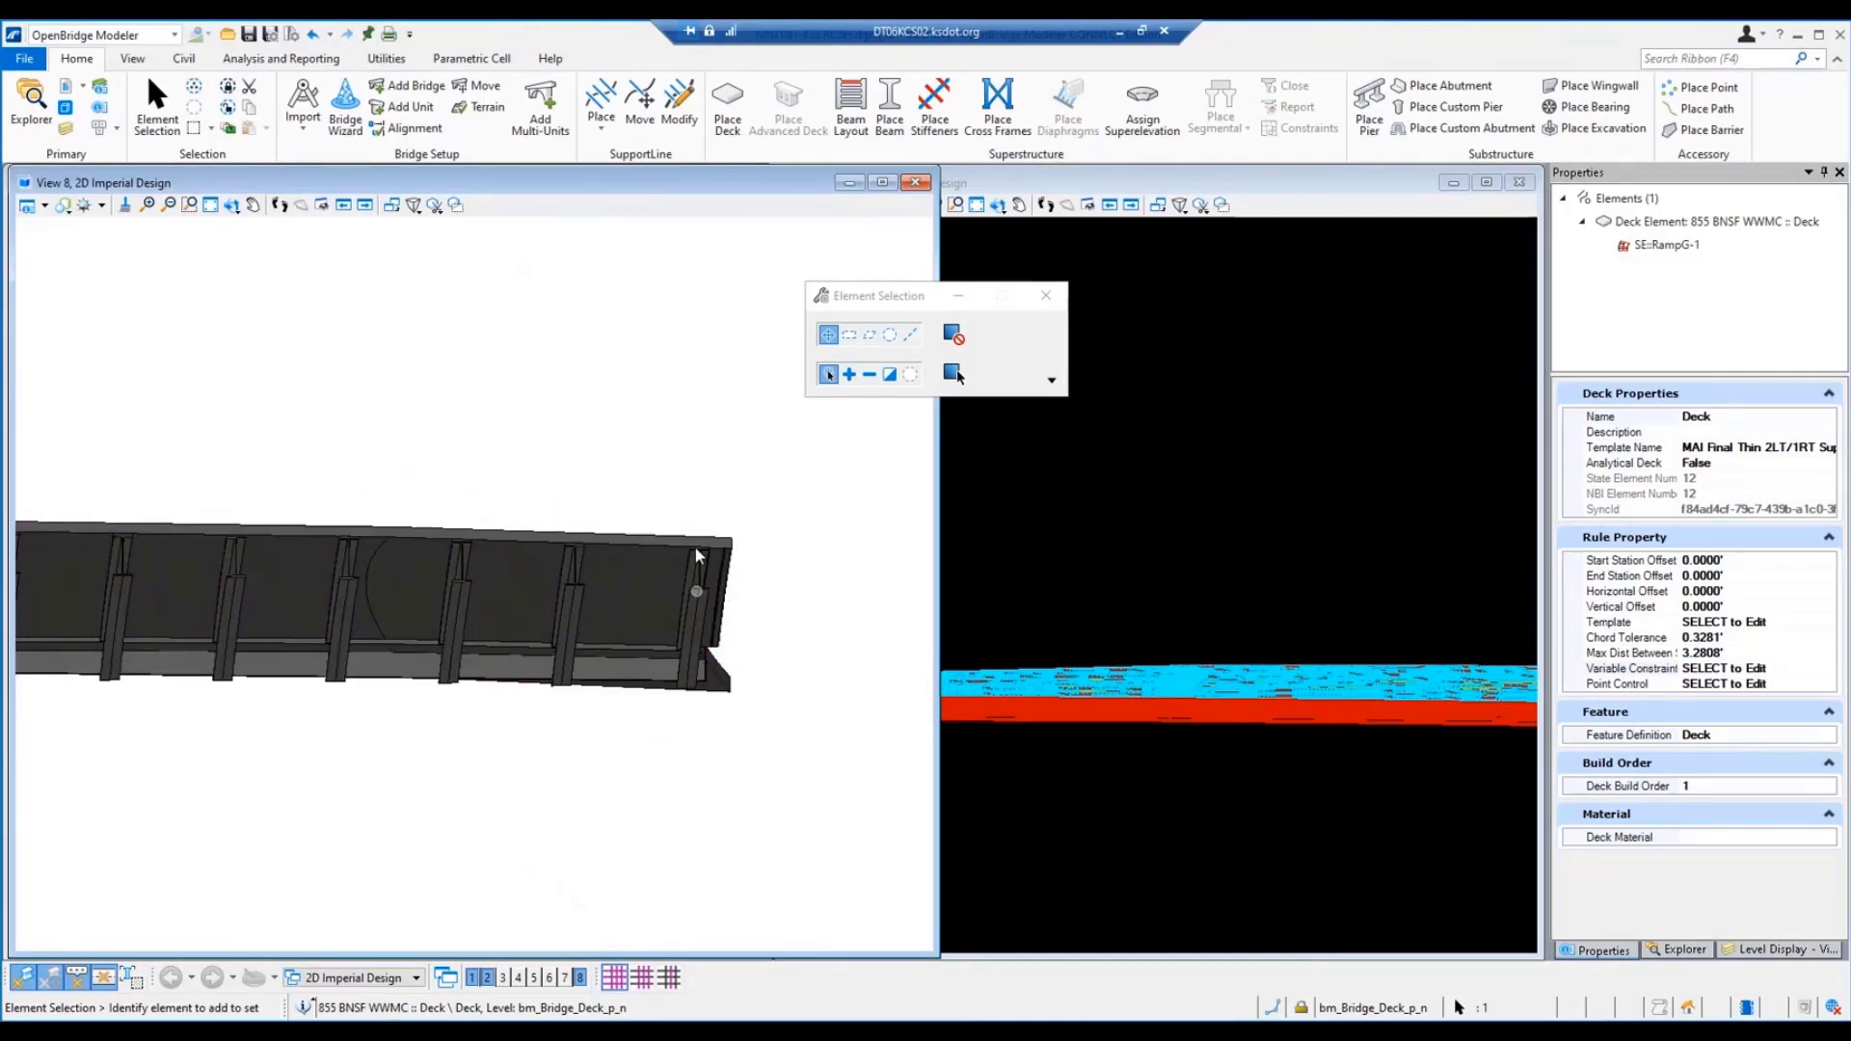
pyautogui.scroll(-2, 732, 608)
pyautogui.scroll(-1, 321, 584)
pyautogui.scroll(6, 316, 575)
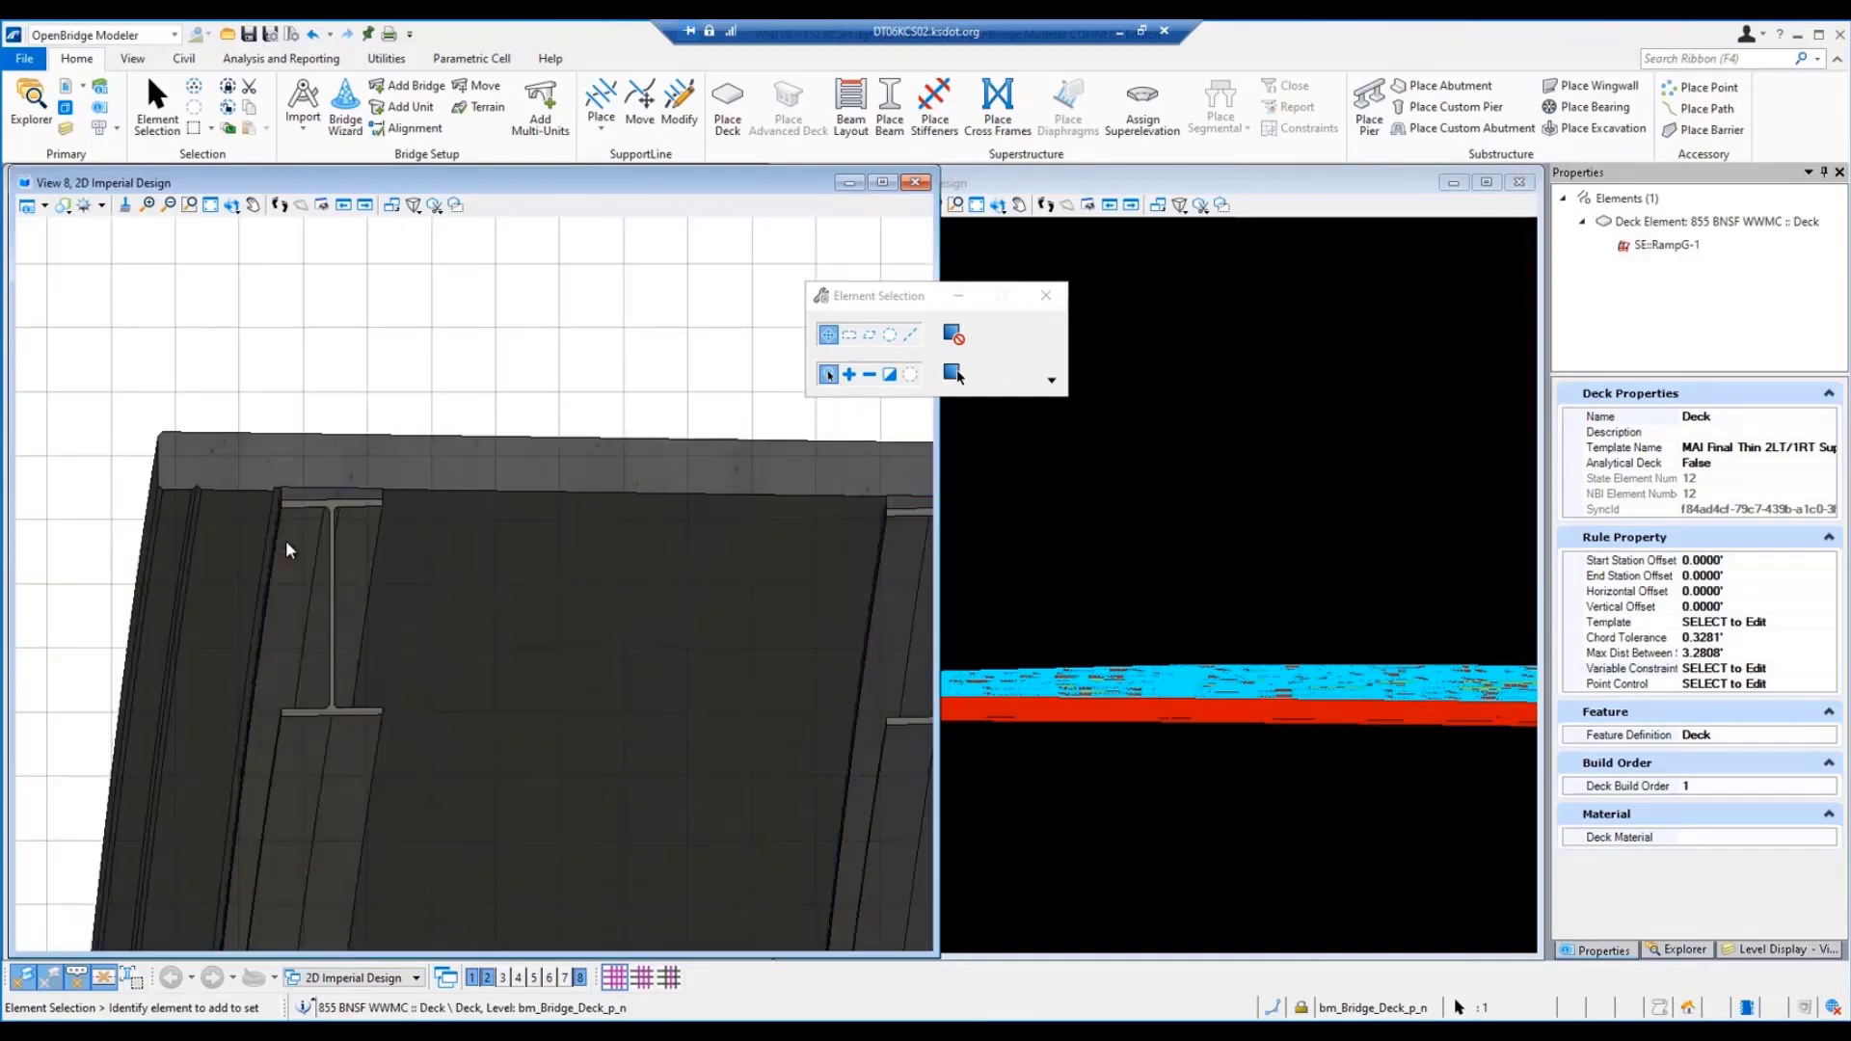
pyautogui.scroll(3, 286, 540)
pyautogui.scroll(-3, 255, 396)
pyautogui.scroll(-5, 299, 497)
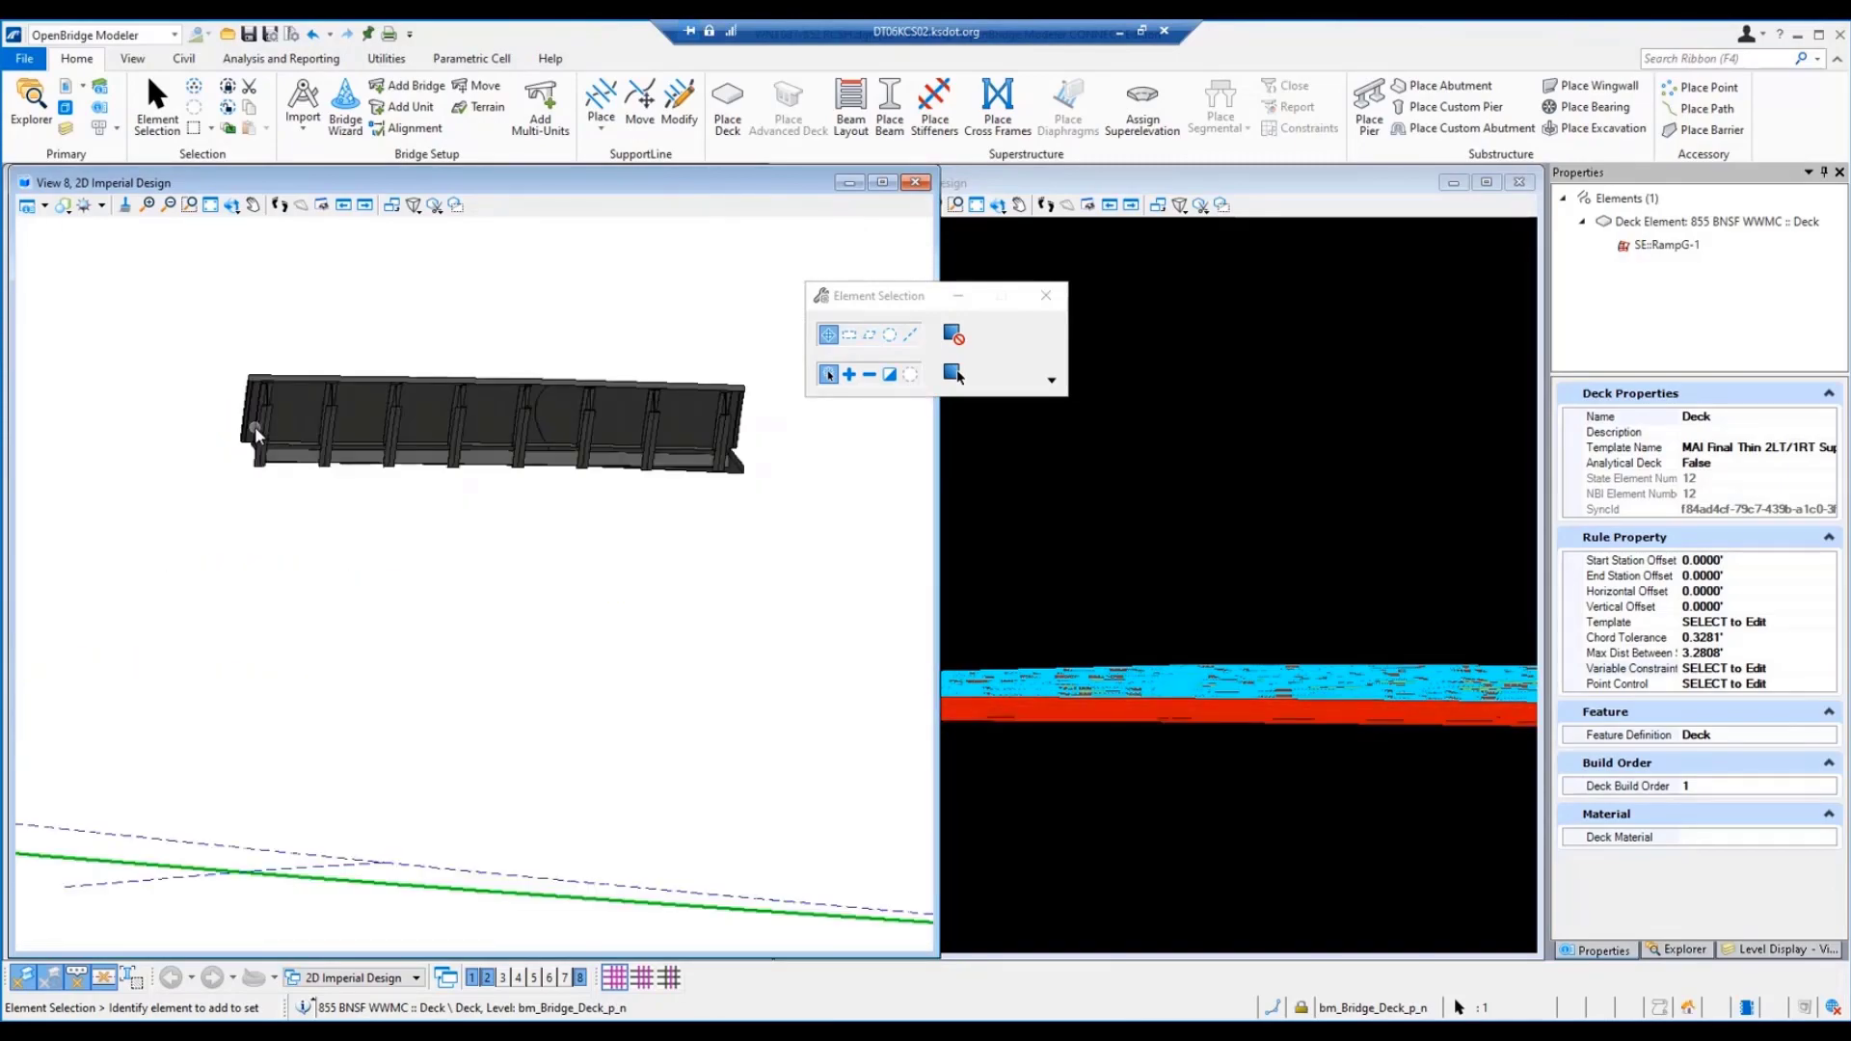
pyautogui.scroll(5, 254, 426)
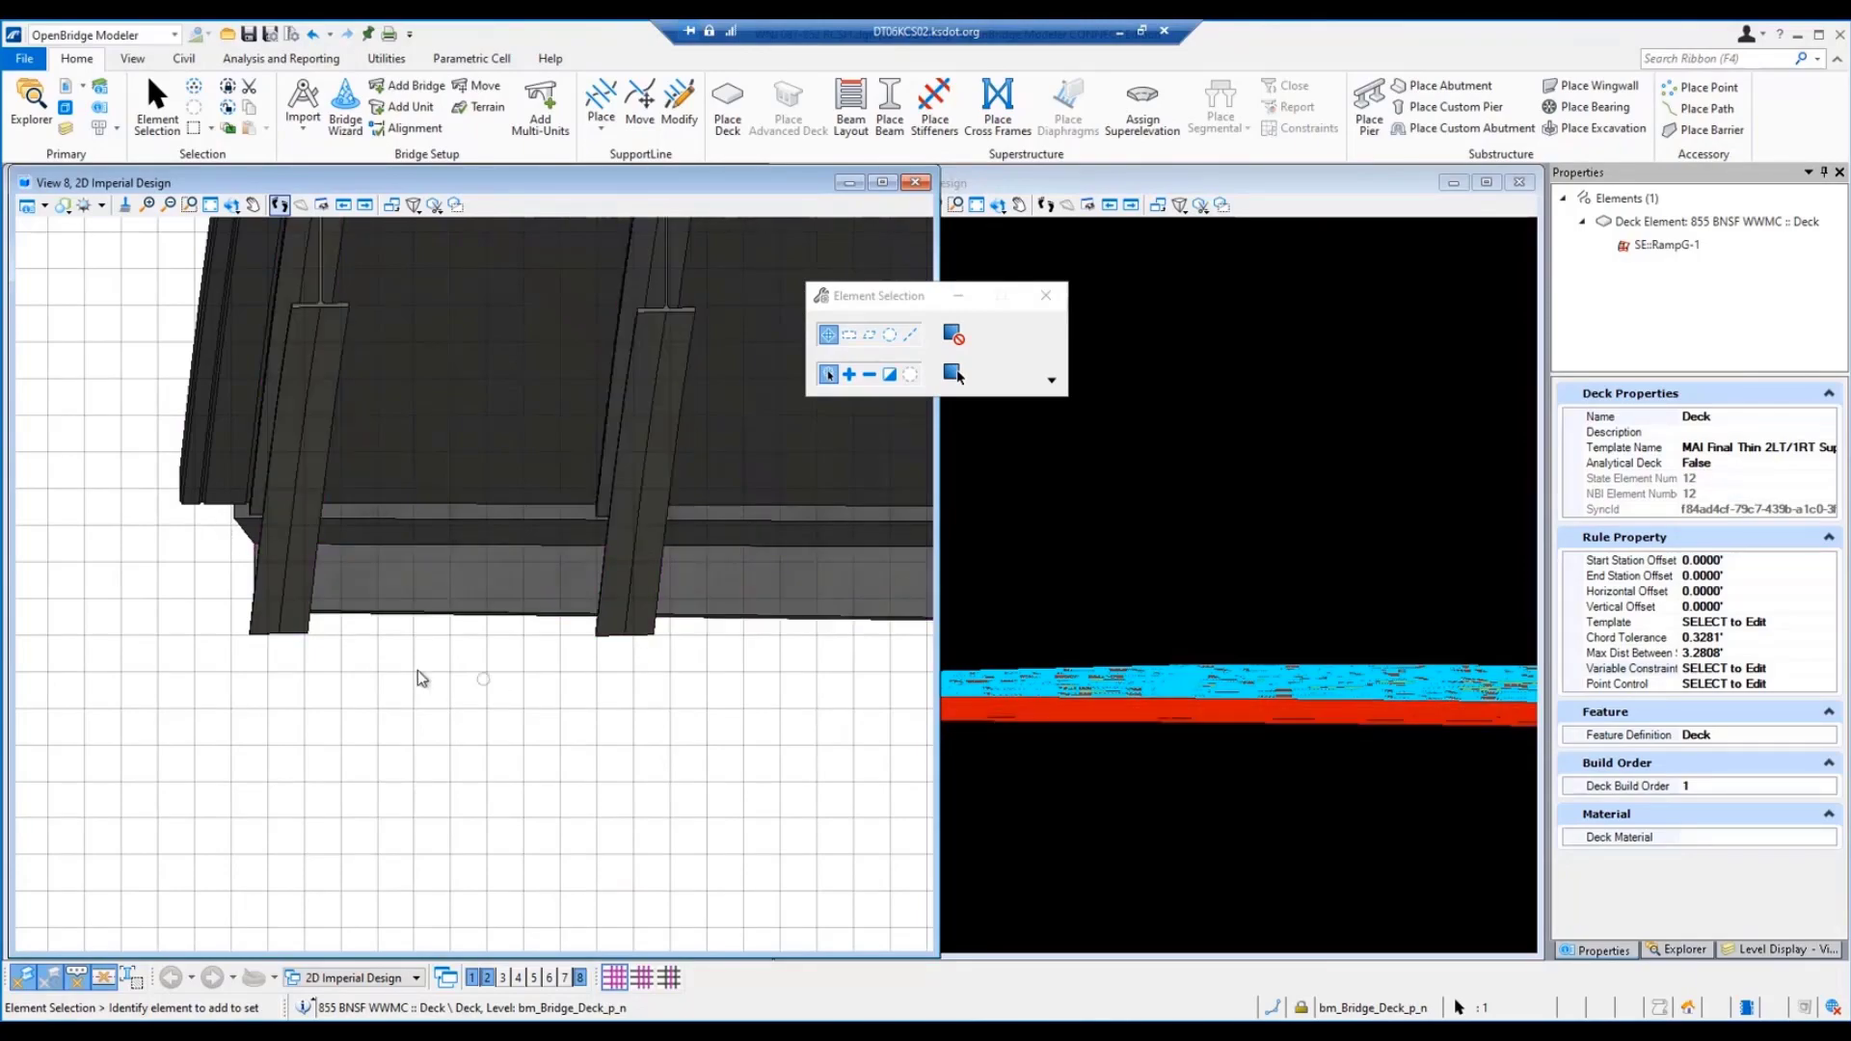
pyautogui.scroll(-5, 361, 675)
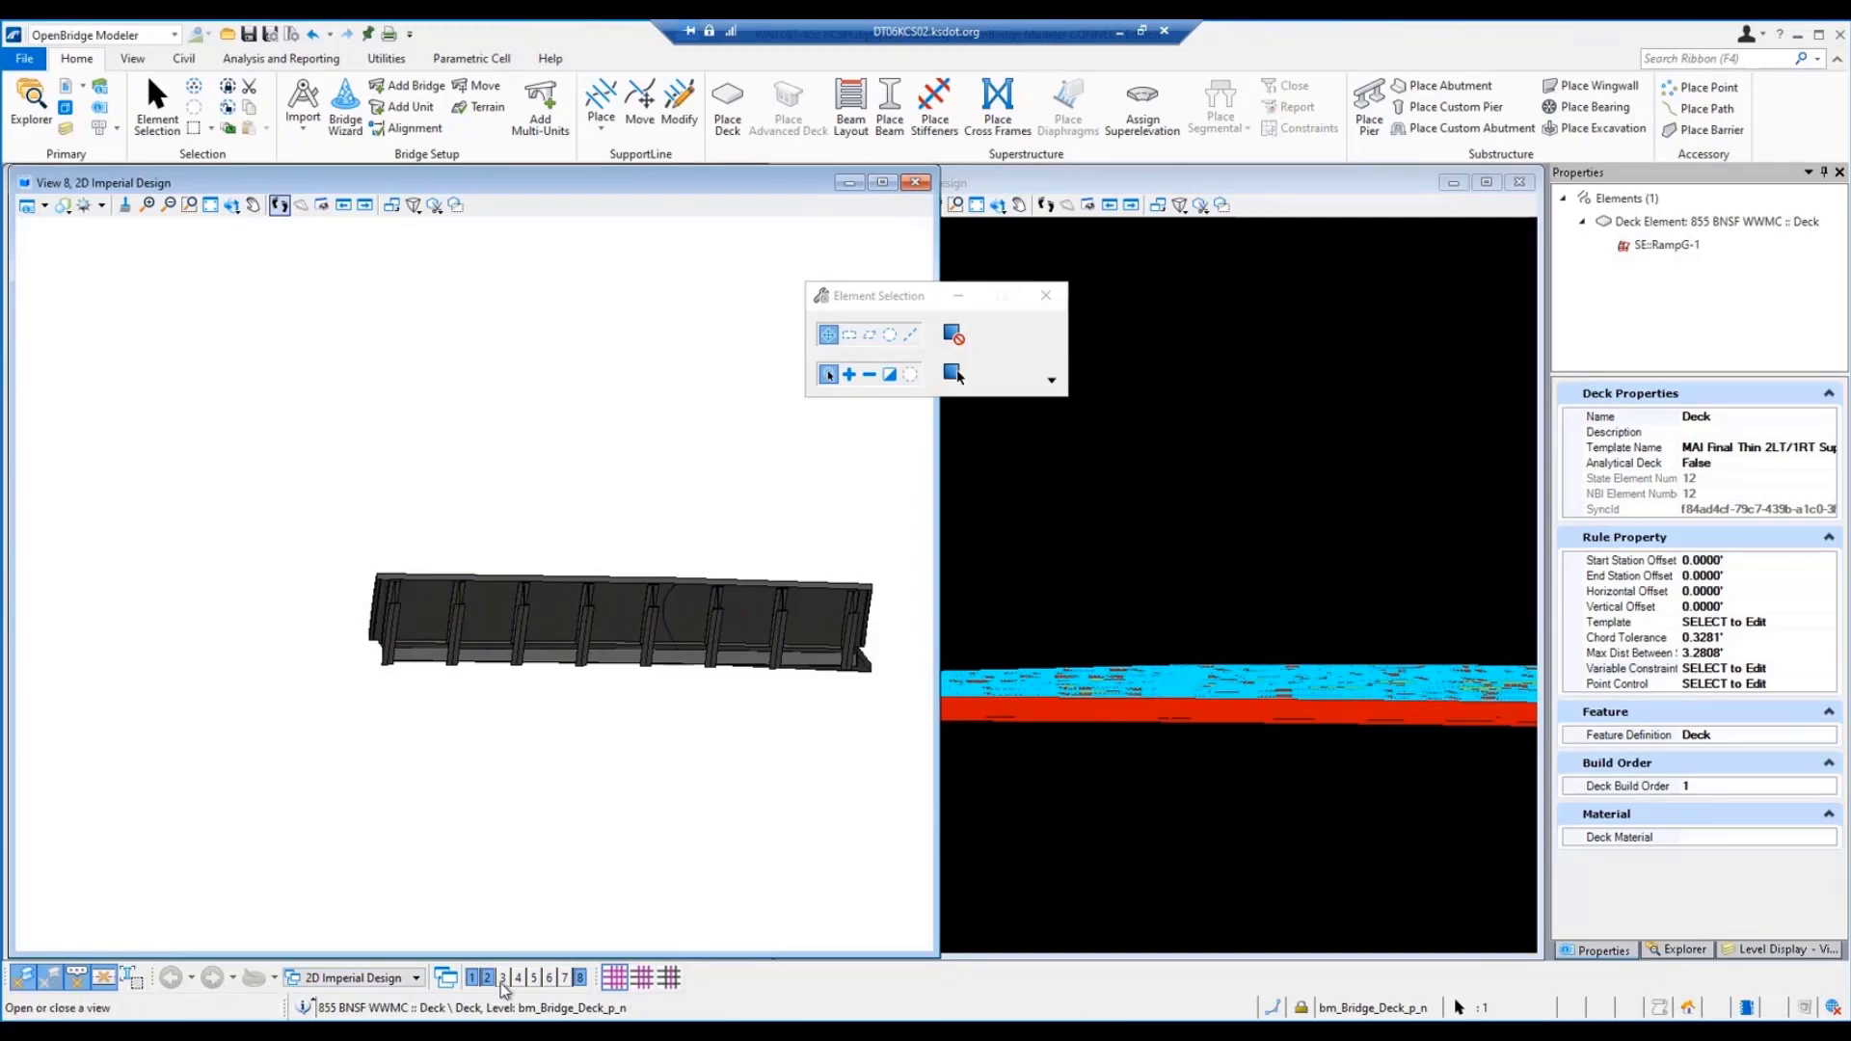
# Step: Close View 8 and inspect the deck and girders in the plan view
pyautogui.click(579, 978)
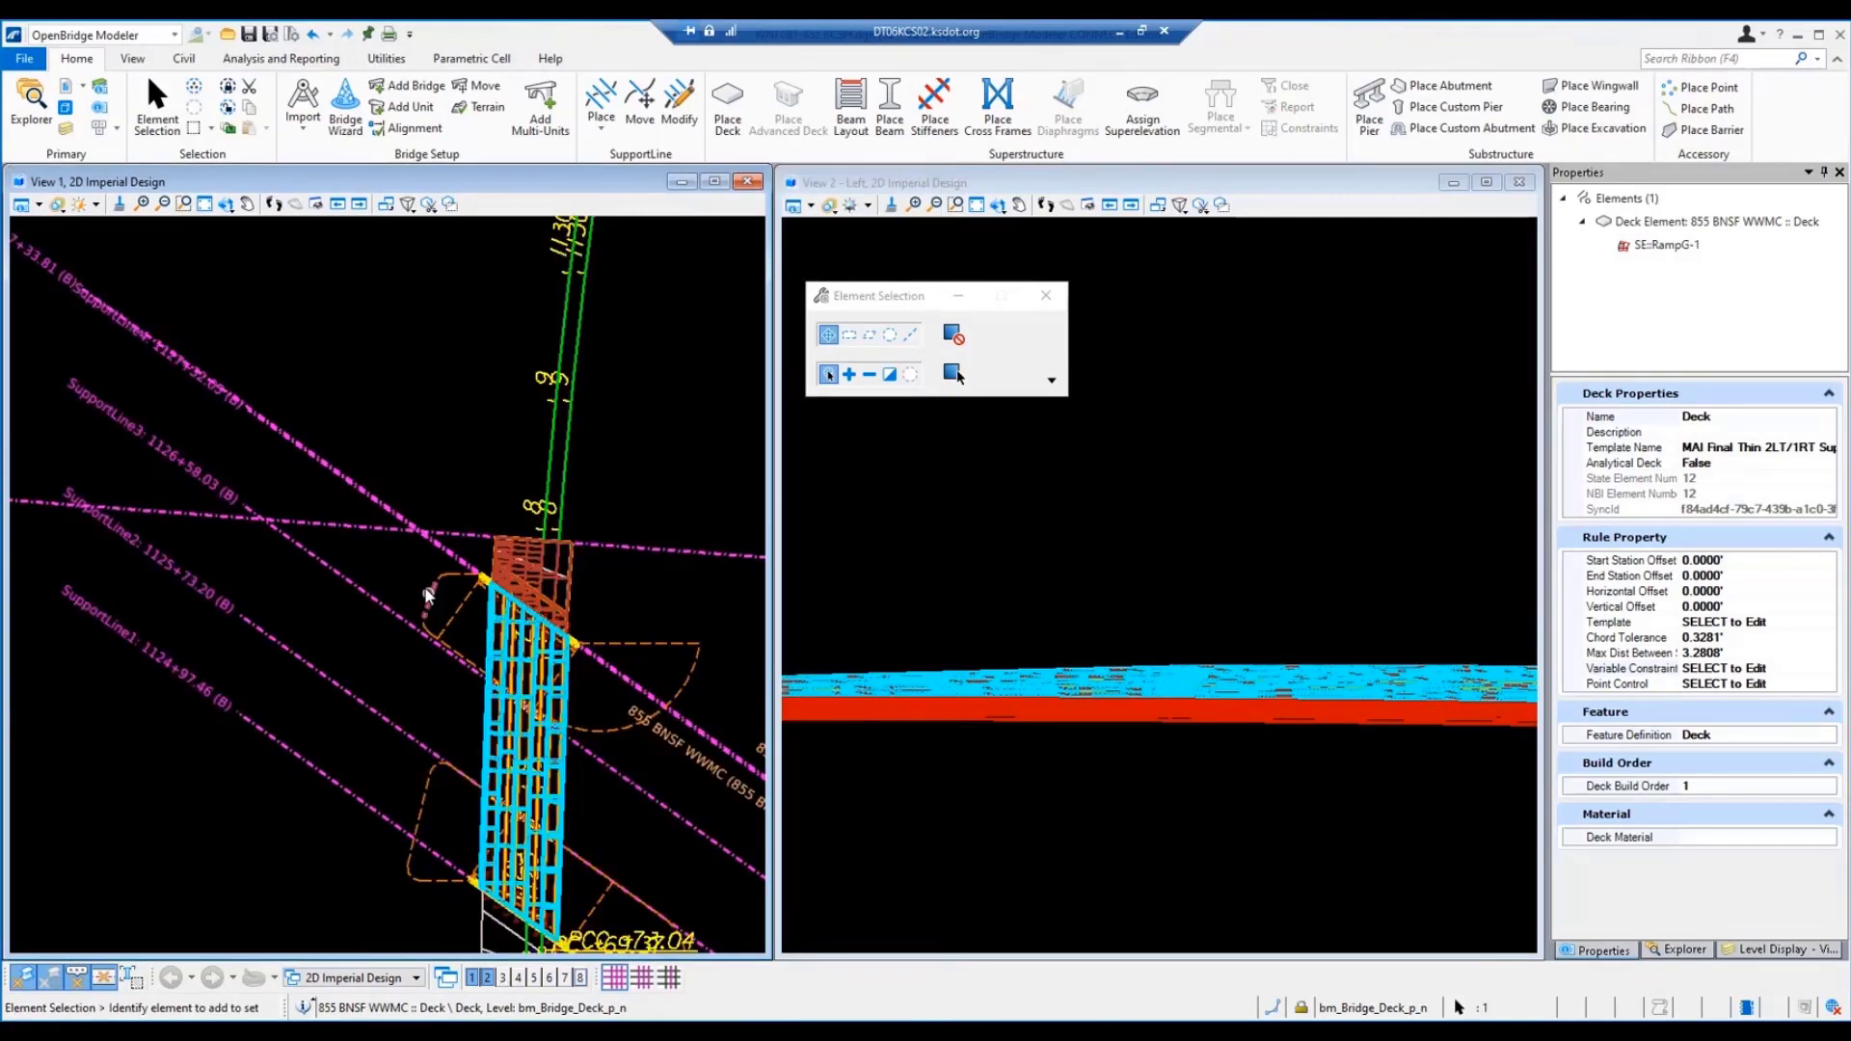
pyautogui.scroll(-1, 429, 596)
pyautogui.scroll(2, 476, 719)
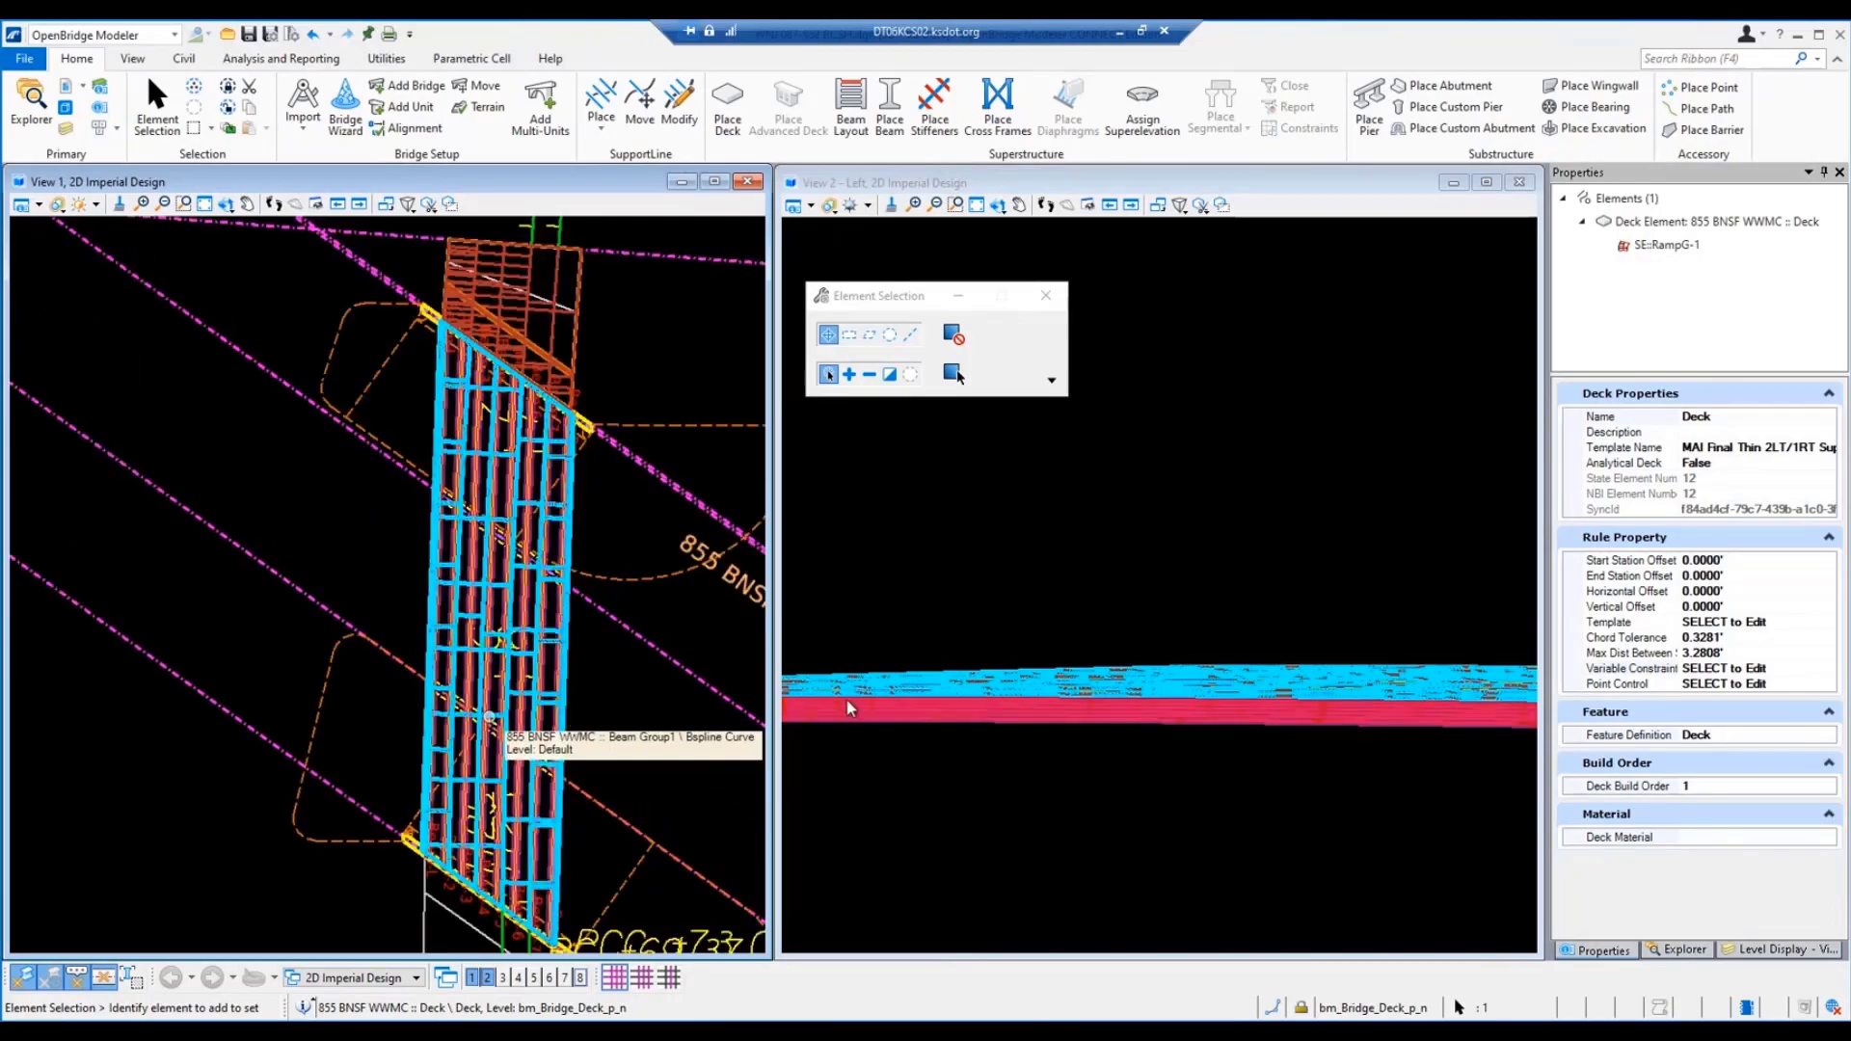